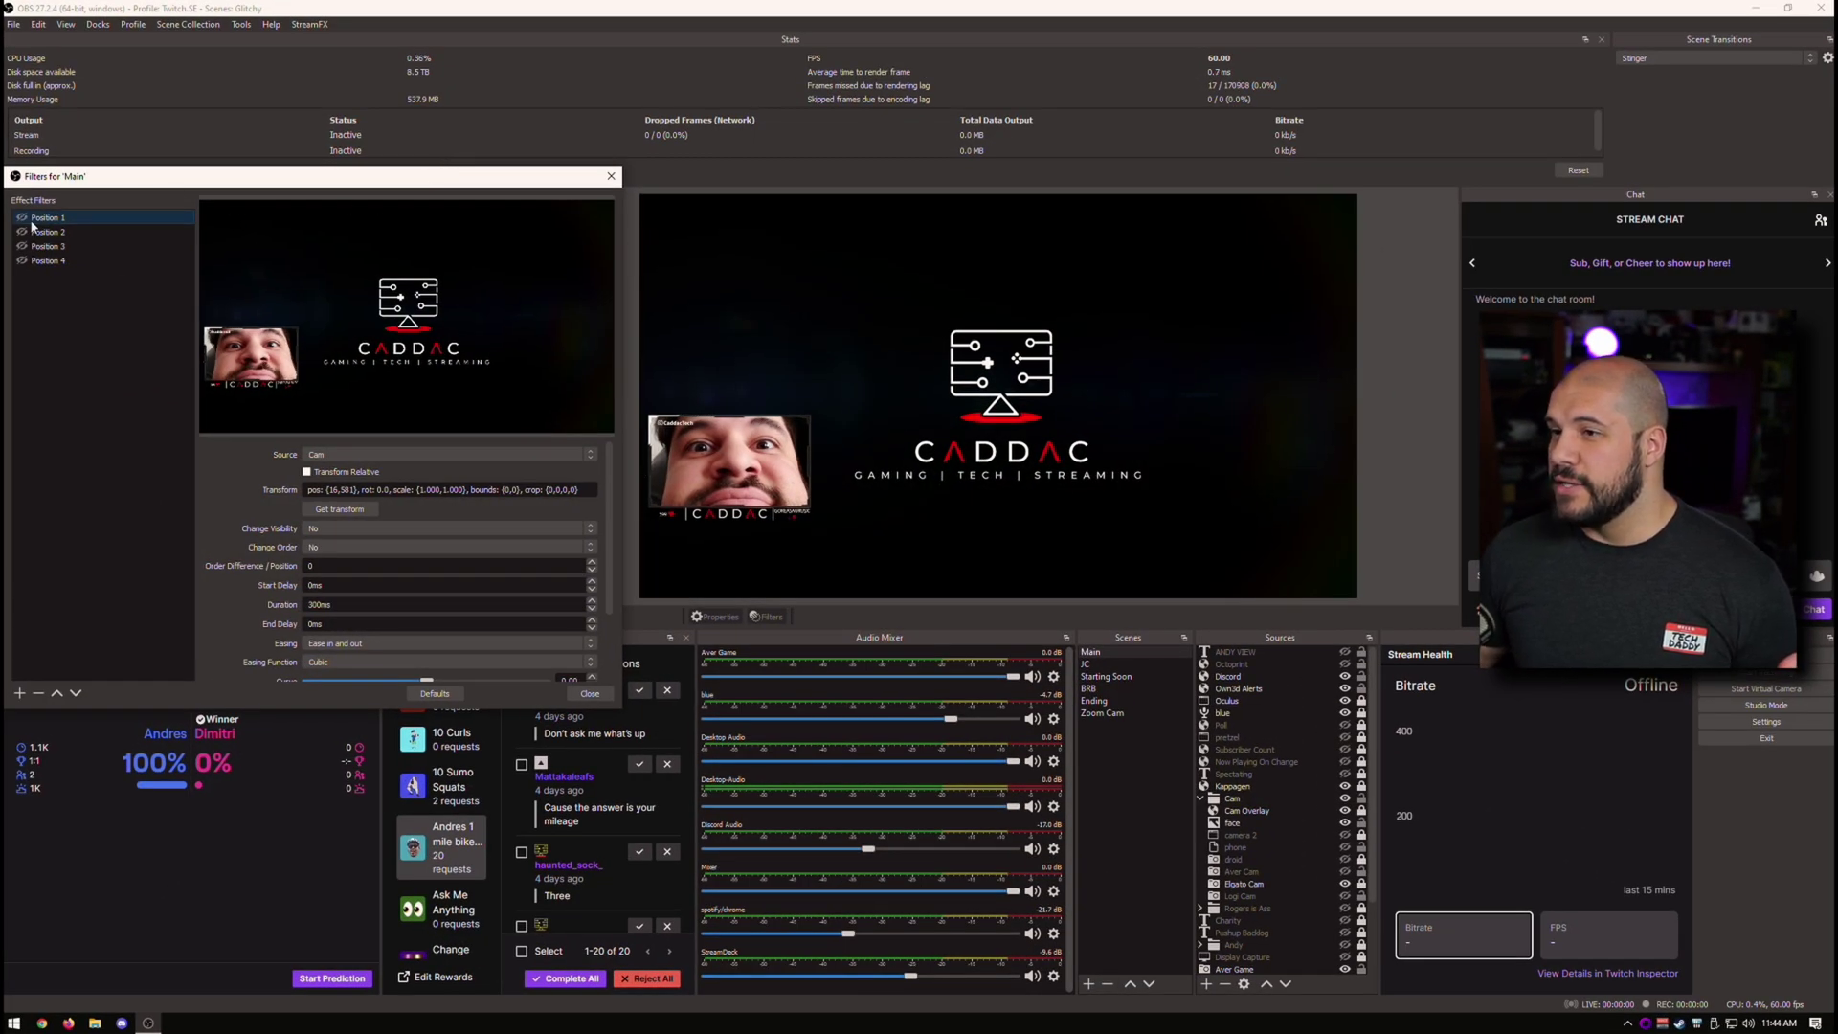
Step: Toggle the Position 3 and Position 4 filters so the overlay slides top-left, then top-right
click(20, 246)
click(42, 262)
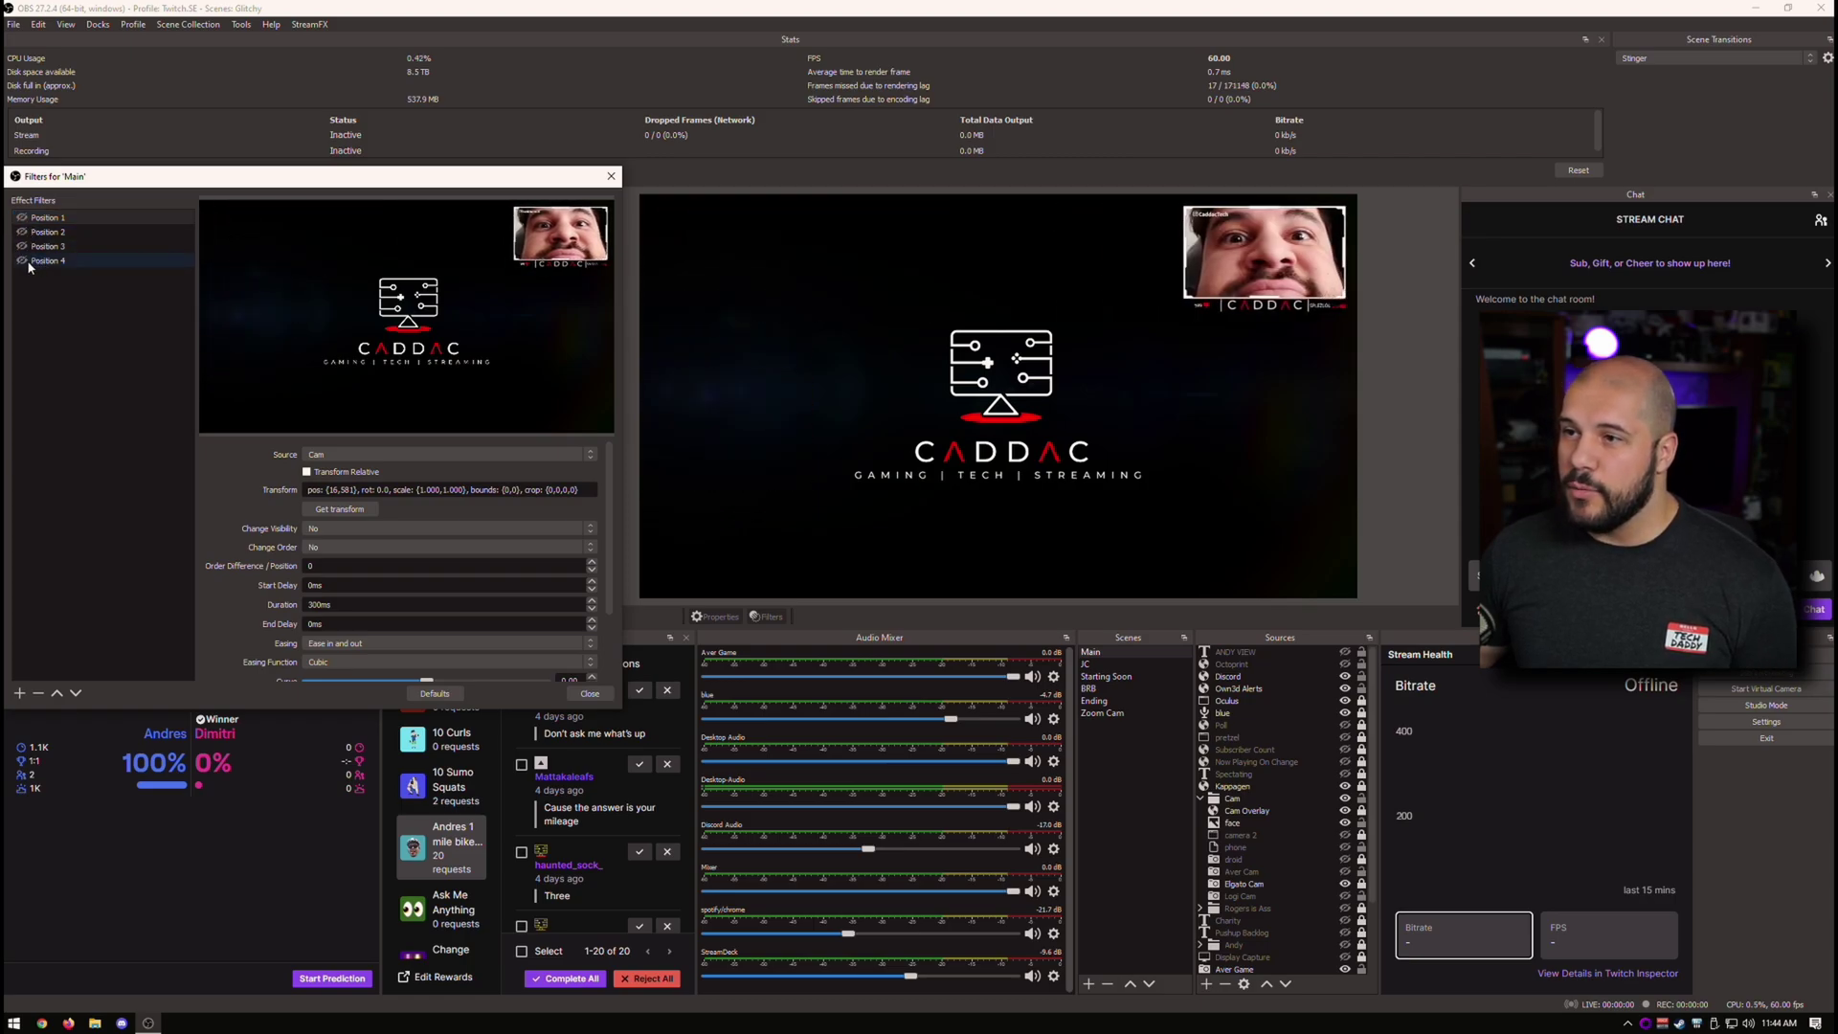
click(23, 262)
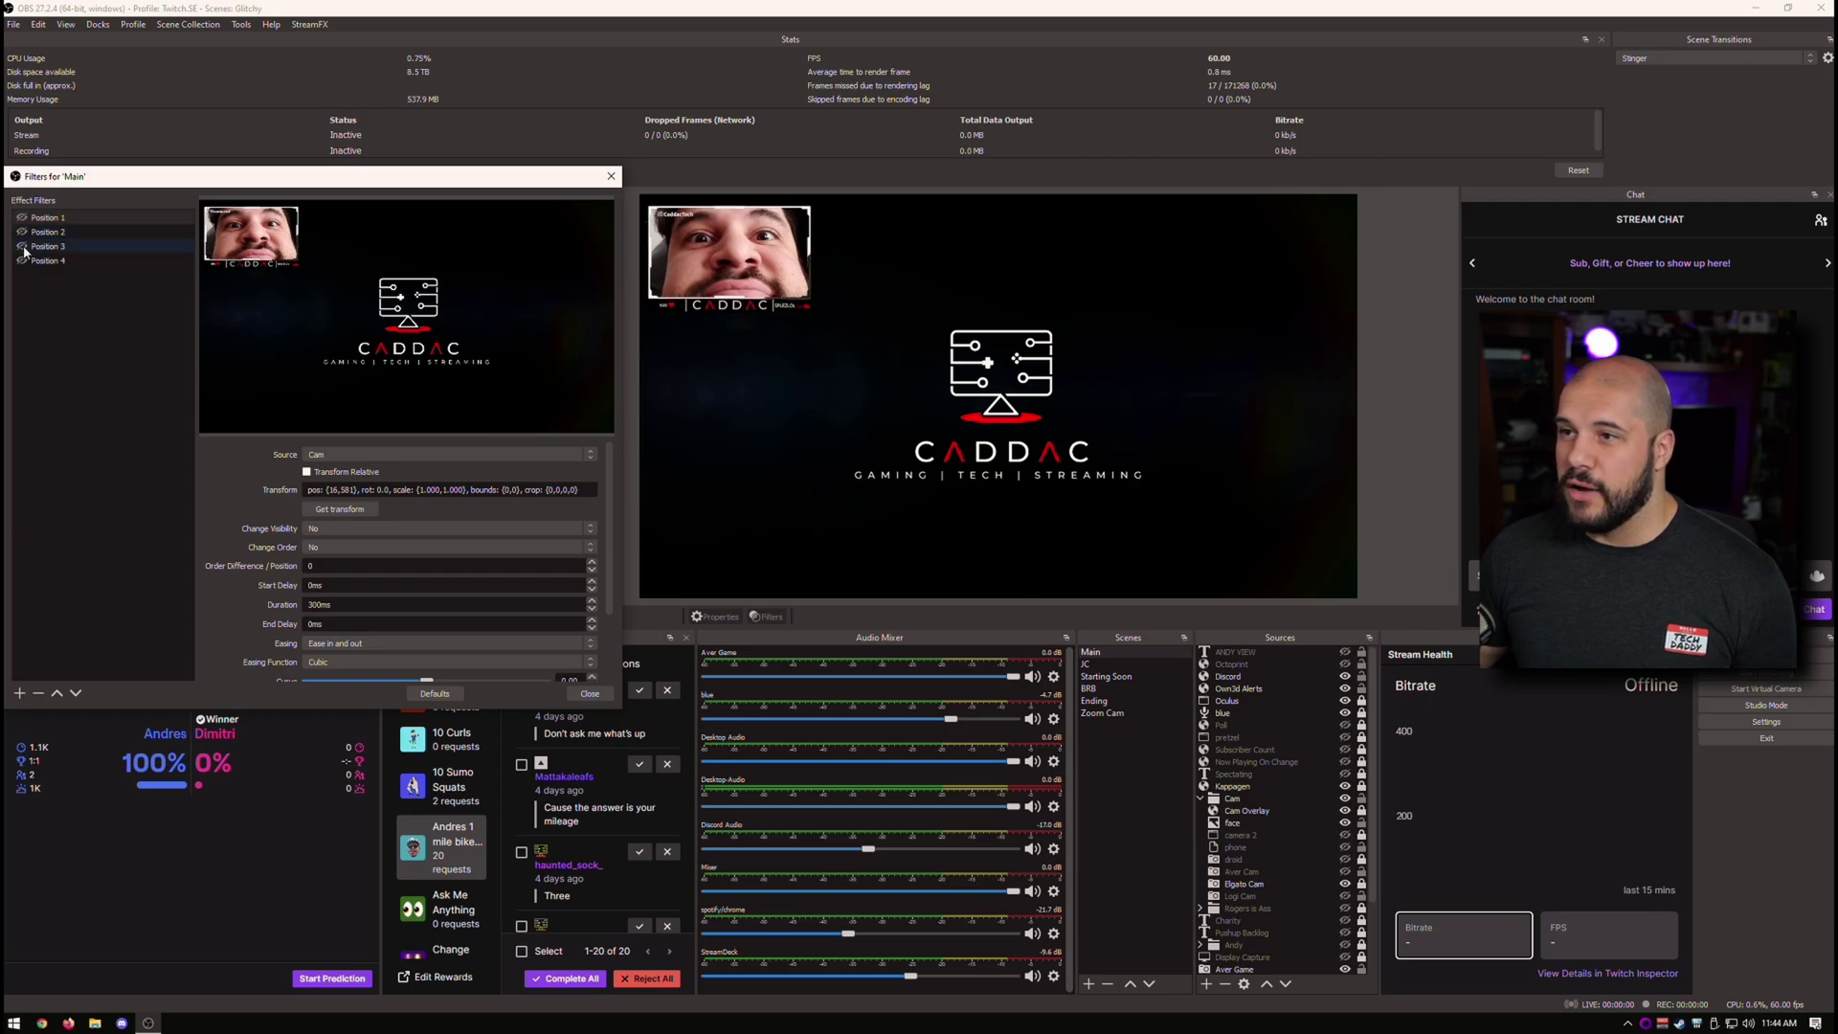
click(20, 247)
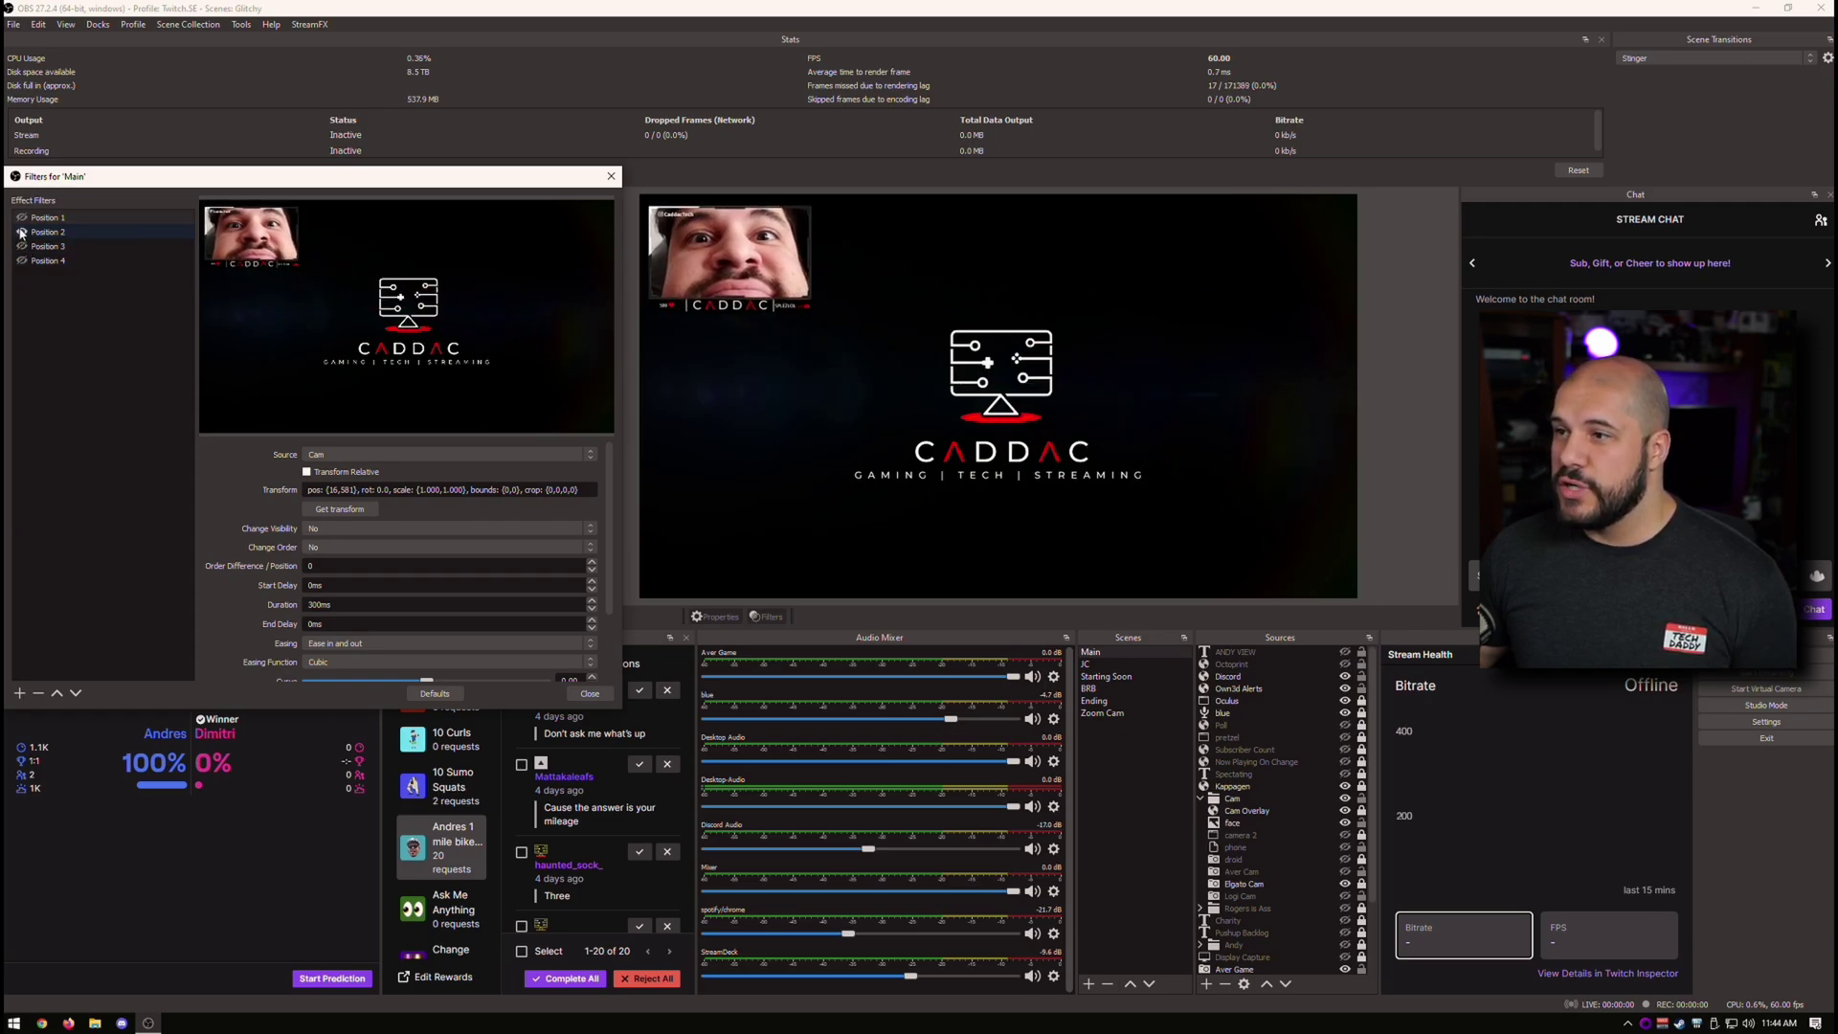
click(20, 248)
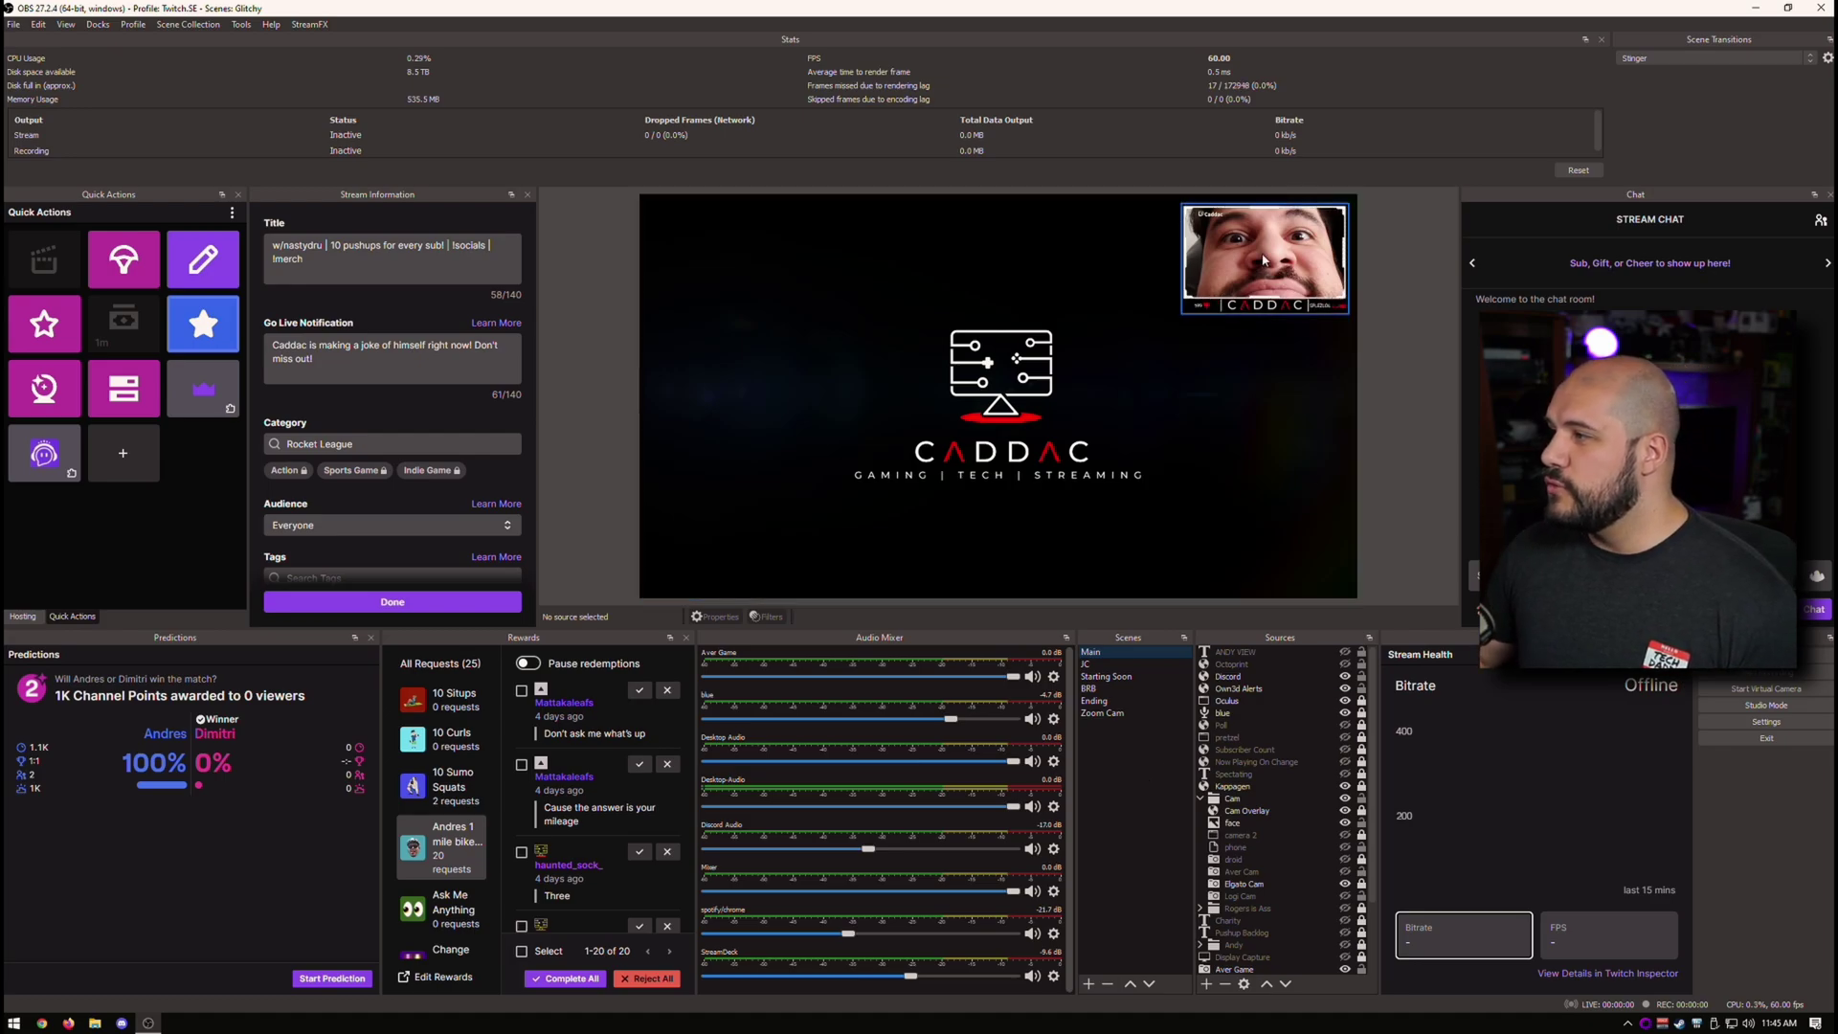
Step: Drag the Cam overlay from the top-right corner to just left of the CADDAC logo
drag(1260, 271, 793, 362)
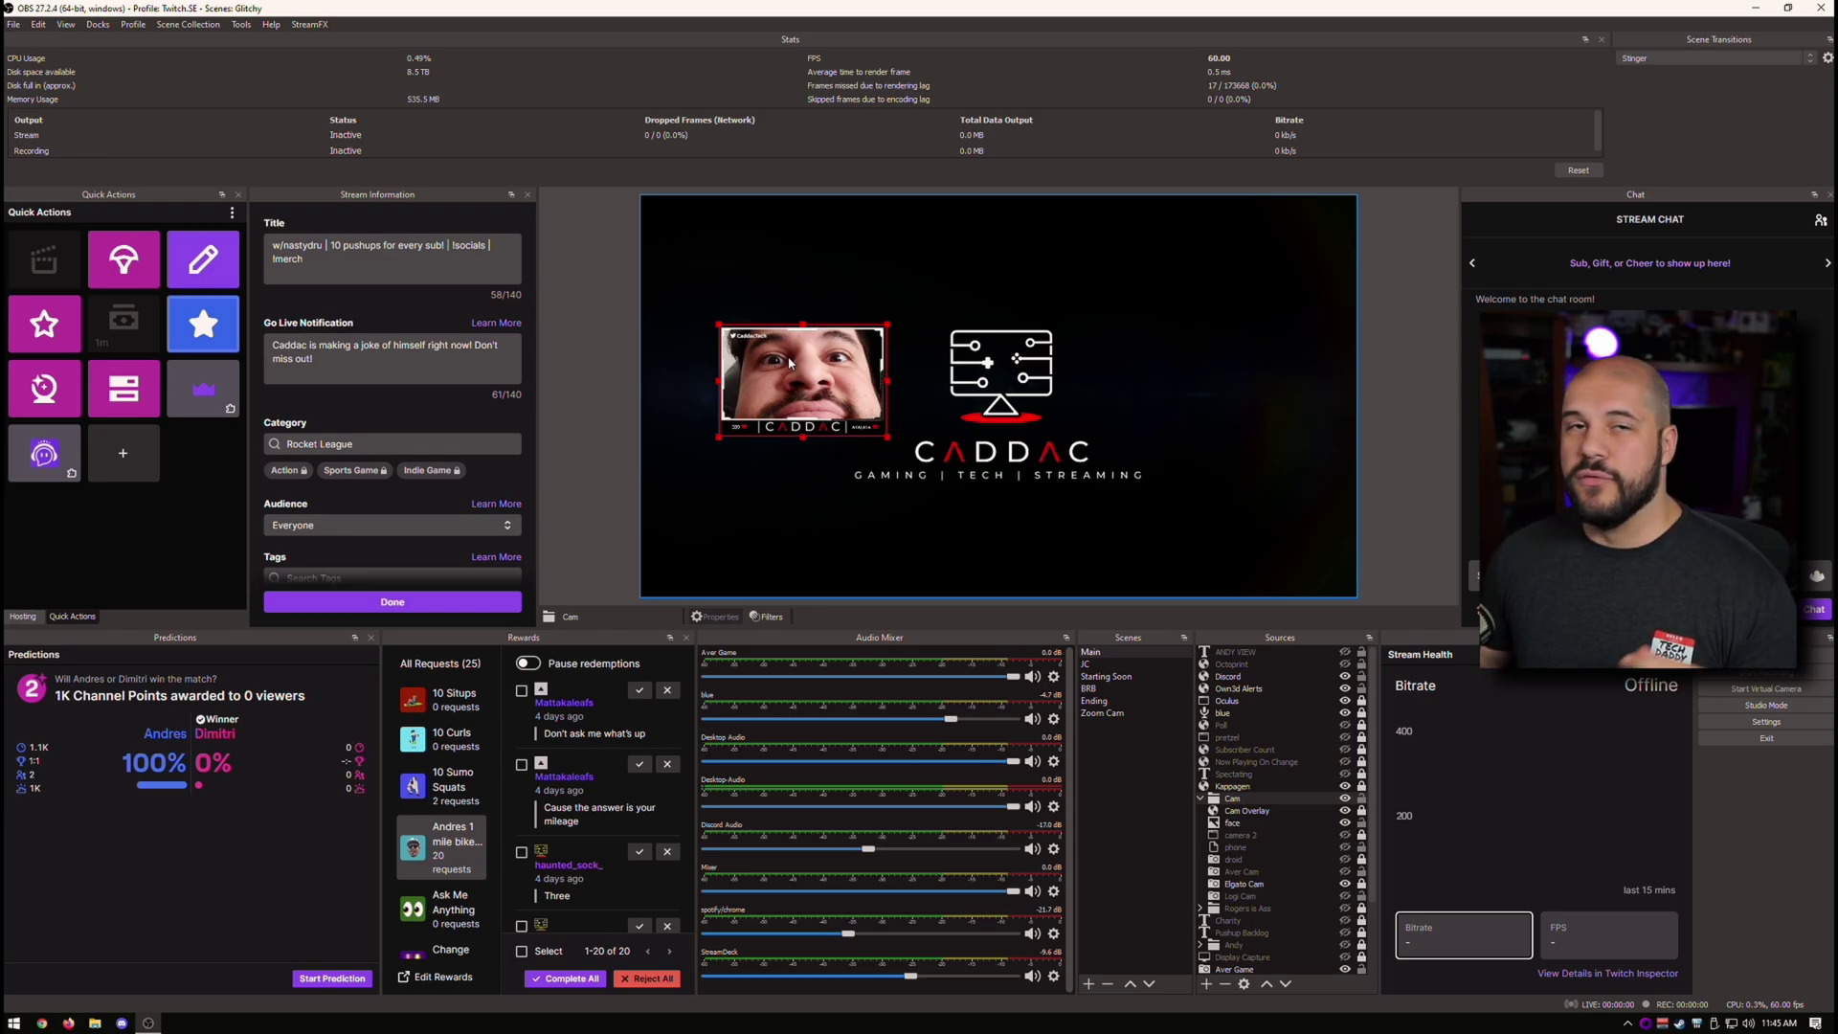
mouse_move(806, 373)
mouse_down()
mouse_move(818, 330)
mouse_move(1047, 330)
mouse_move(763, 338)
mouse_move(802, 342)
mouse_up()
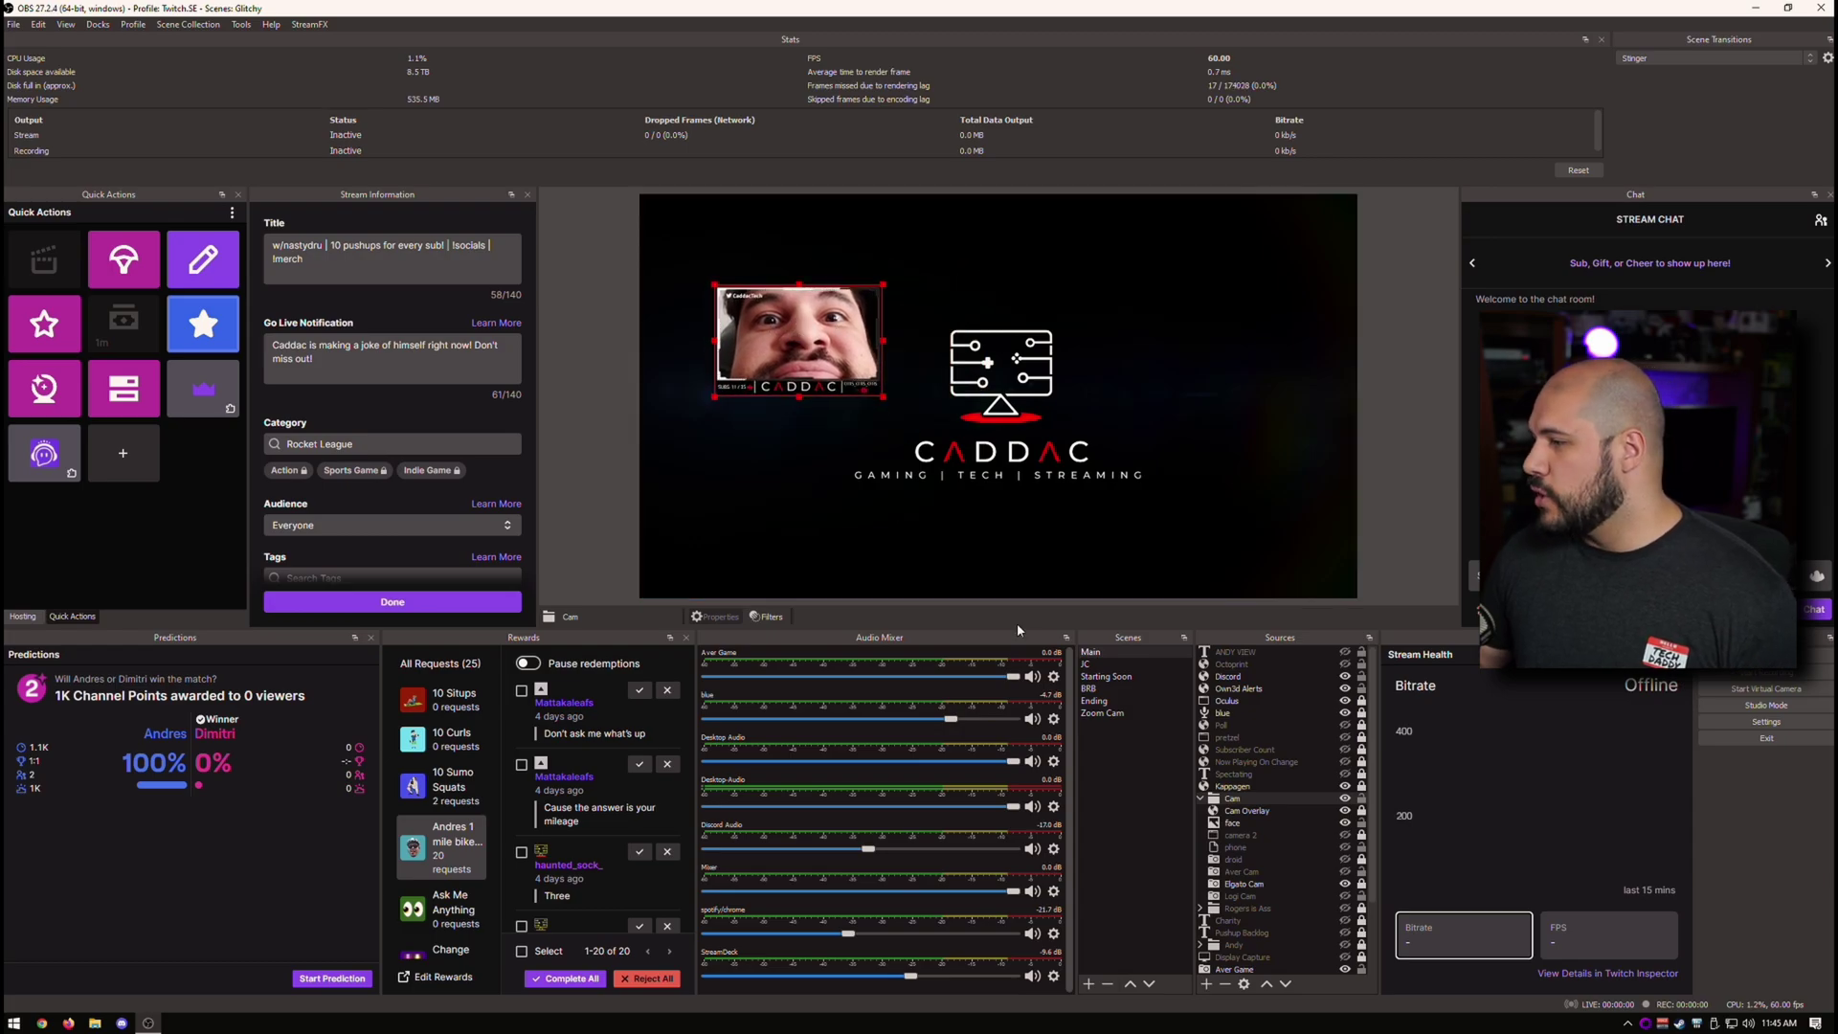
Step: Add a new scene named Scene 2
right_click(1122, 752)
click(1129, 759)
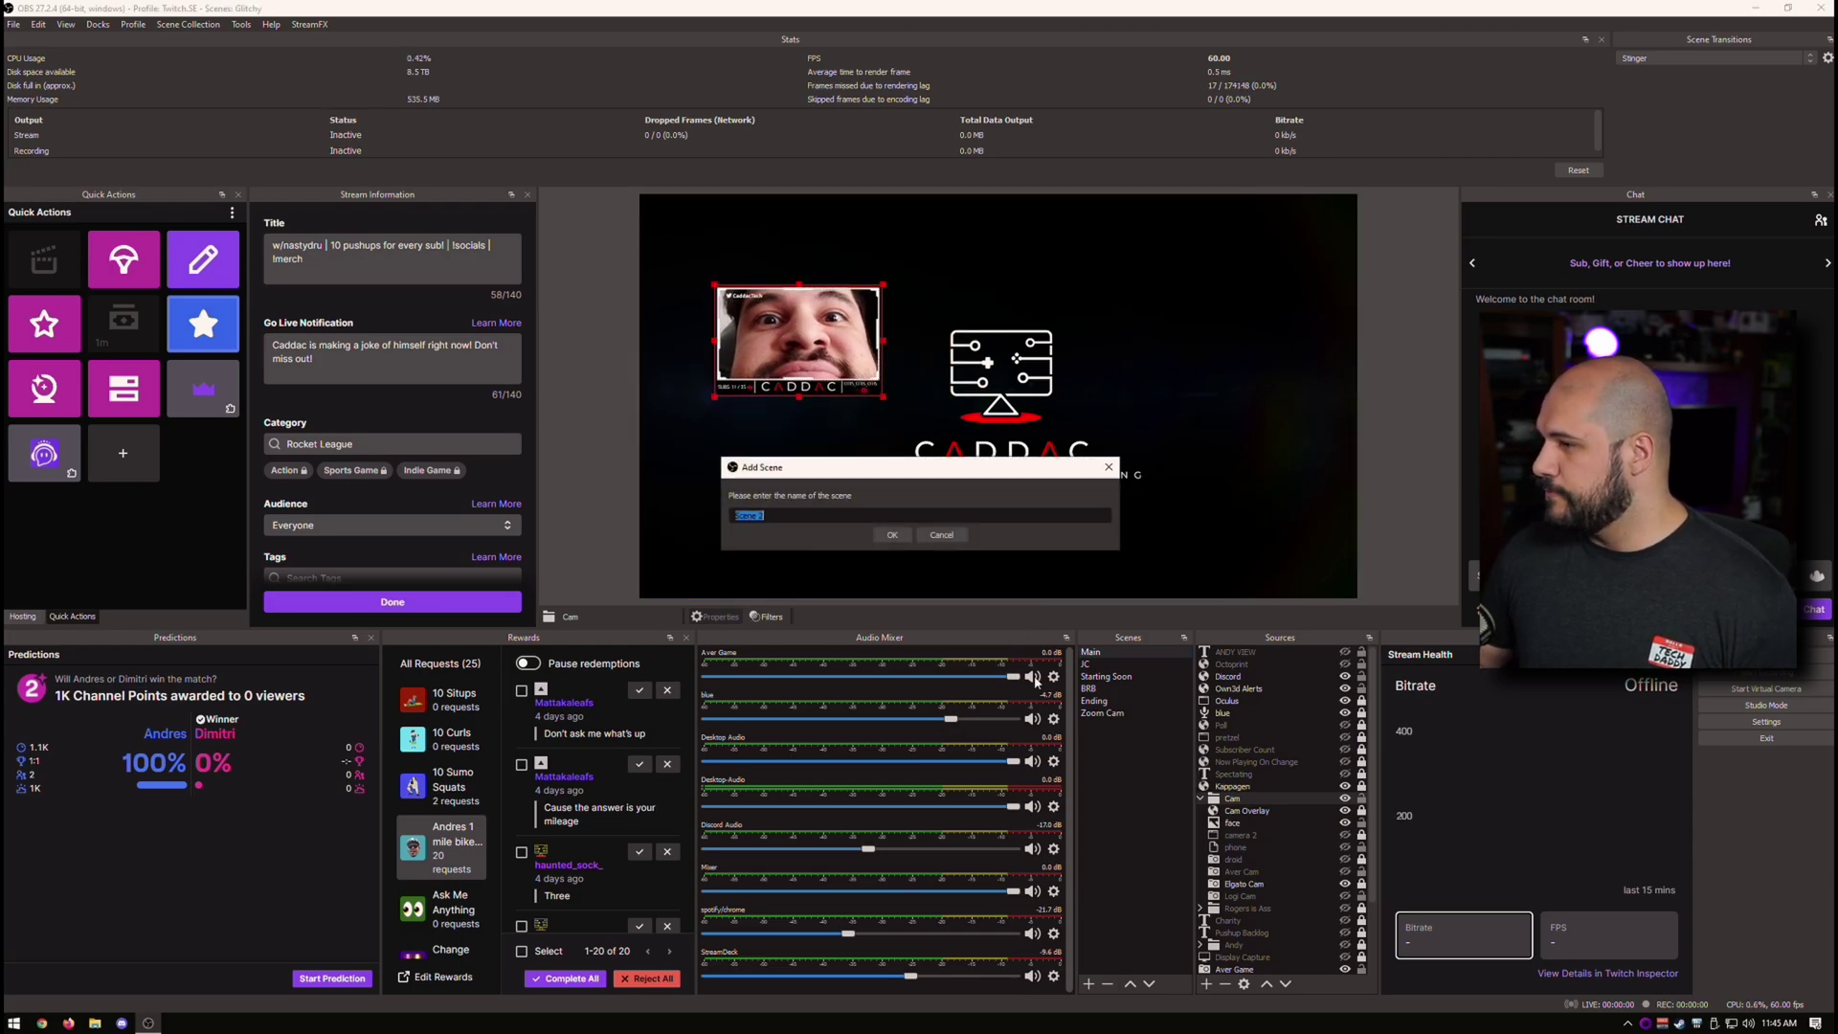
click(886, 535)
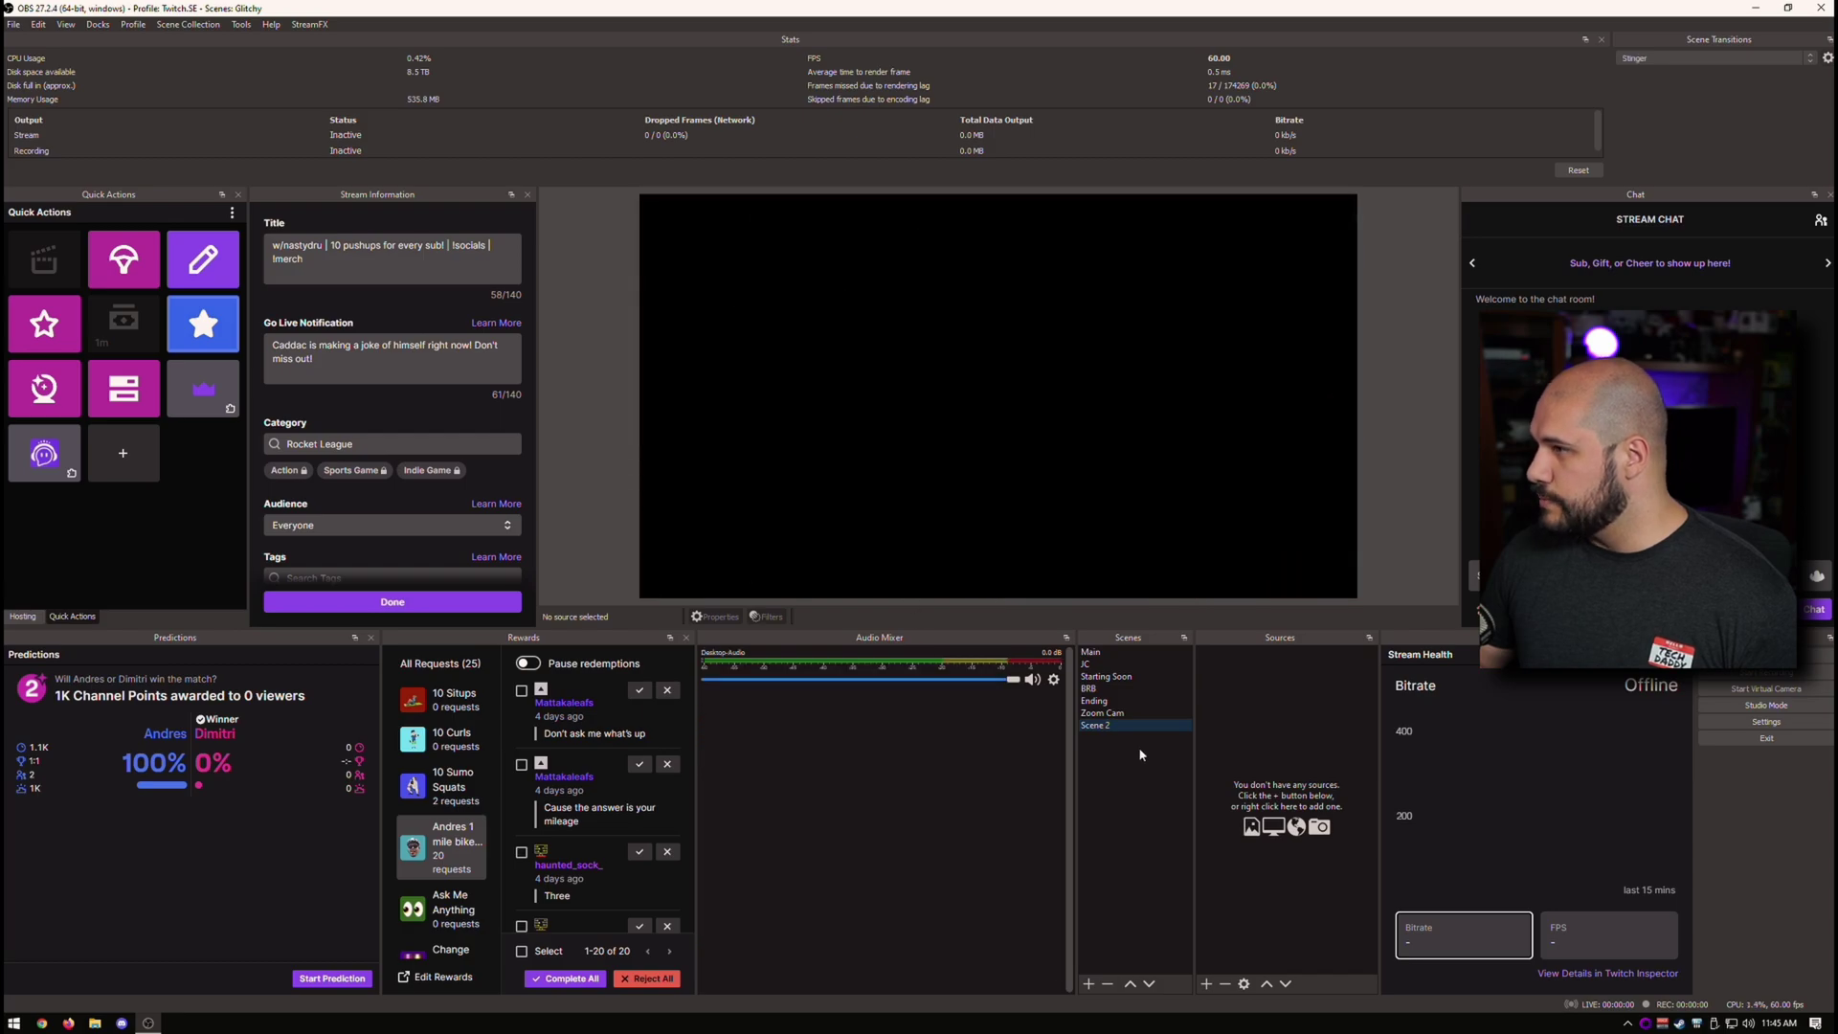
Step: Add the existing 'face' image source to Scene 2 and drag it toward the centre
right_click(1271, 709)
mouse_move(1299, 714)
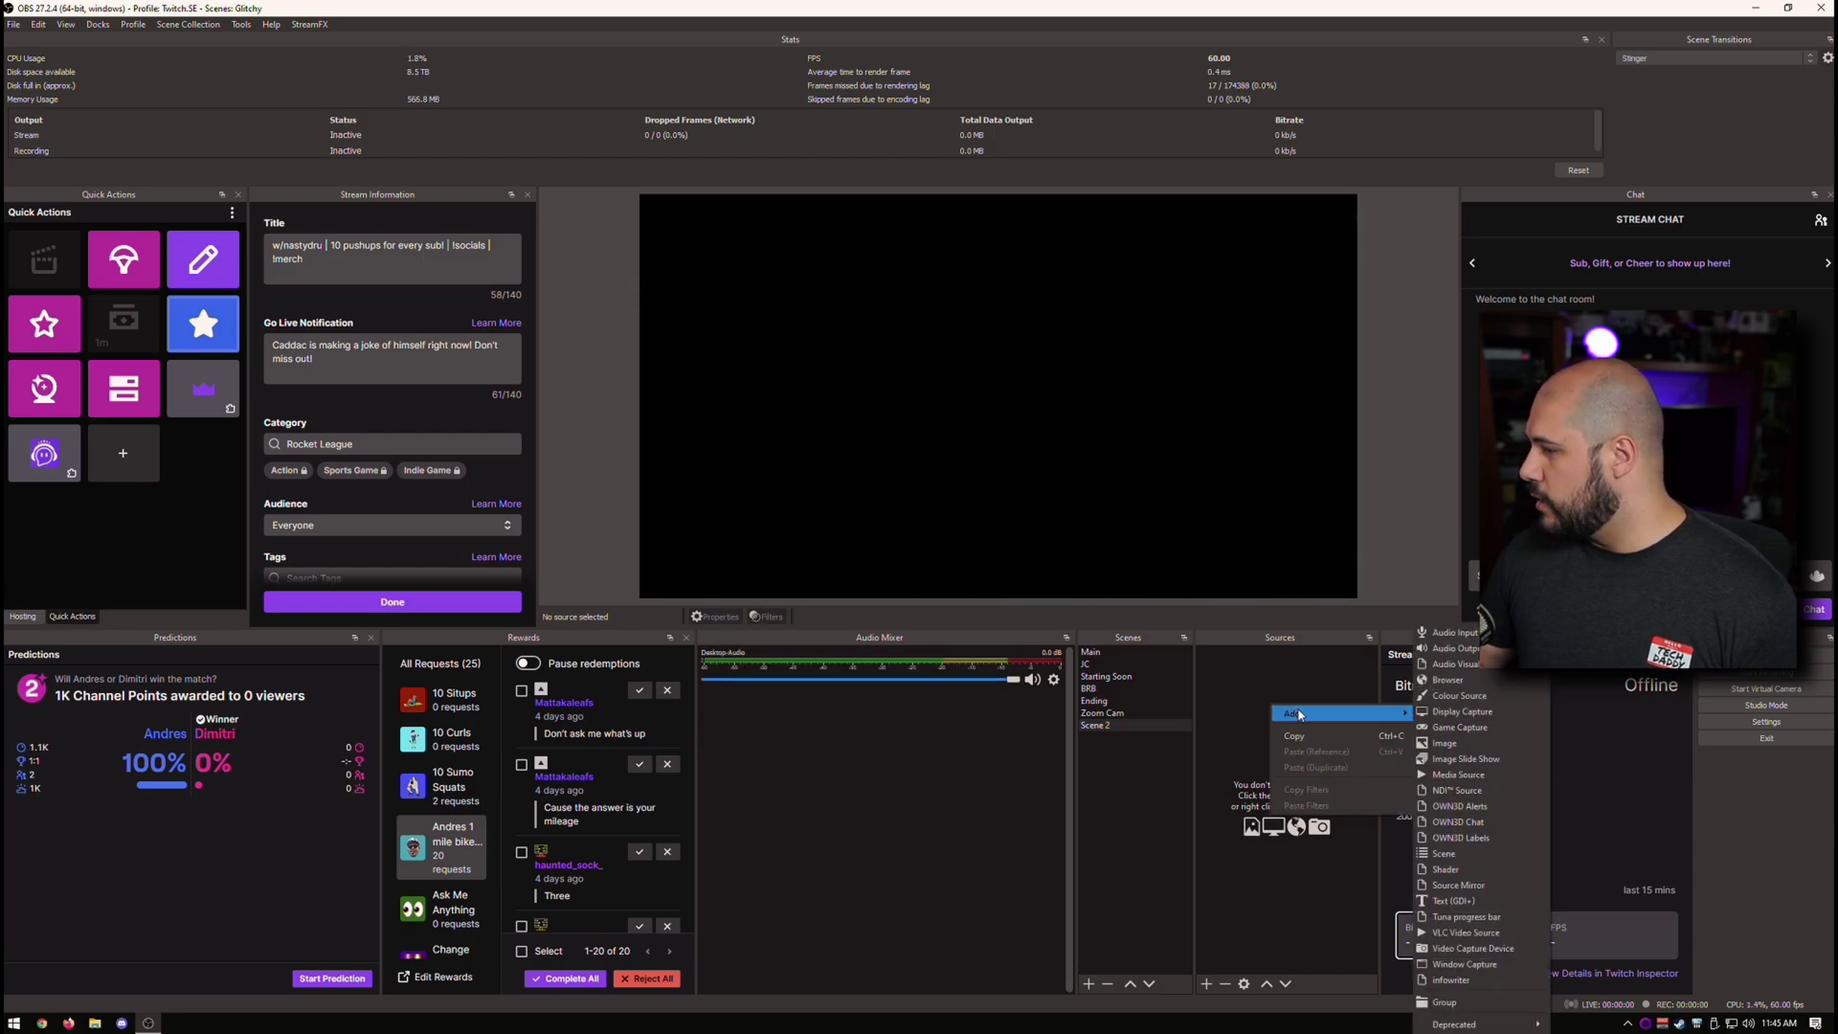
click(1455, 949)
click(829, 452)
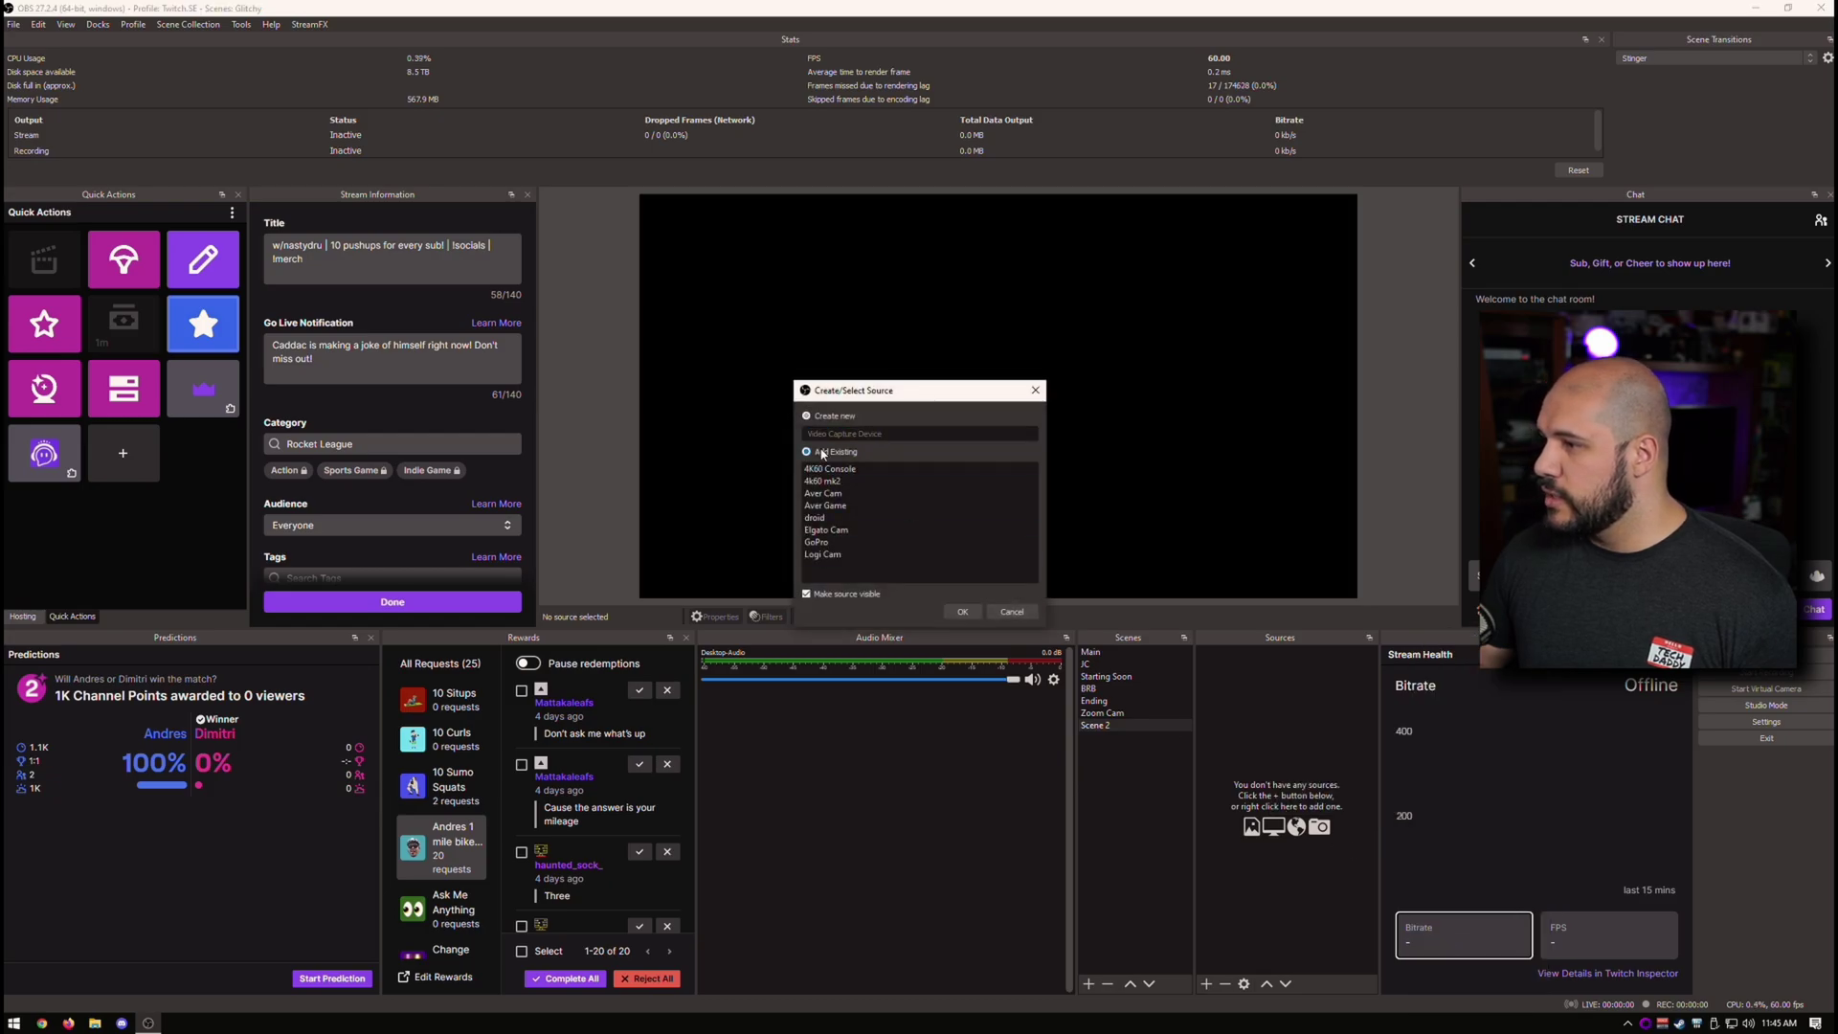
click(1005, 612)
right_click(1263, 738)
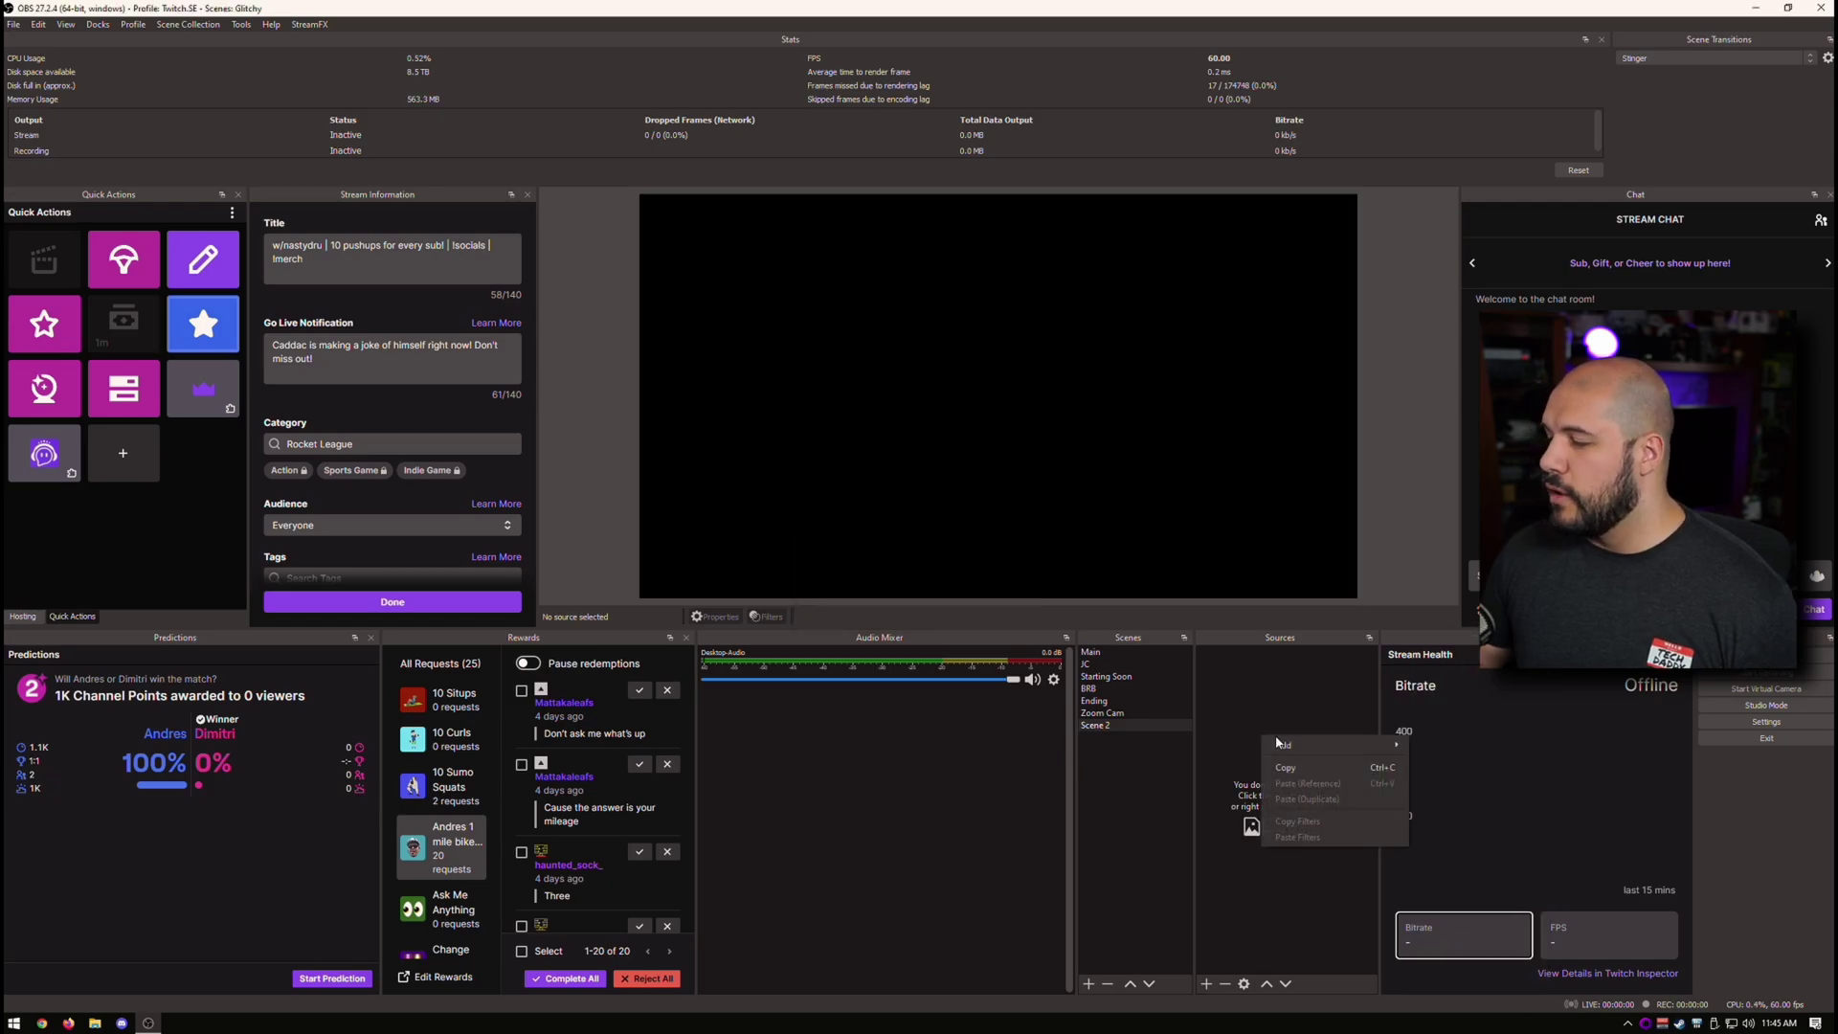
click(1436, 742)
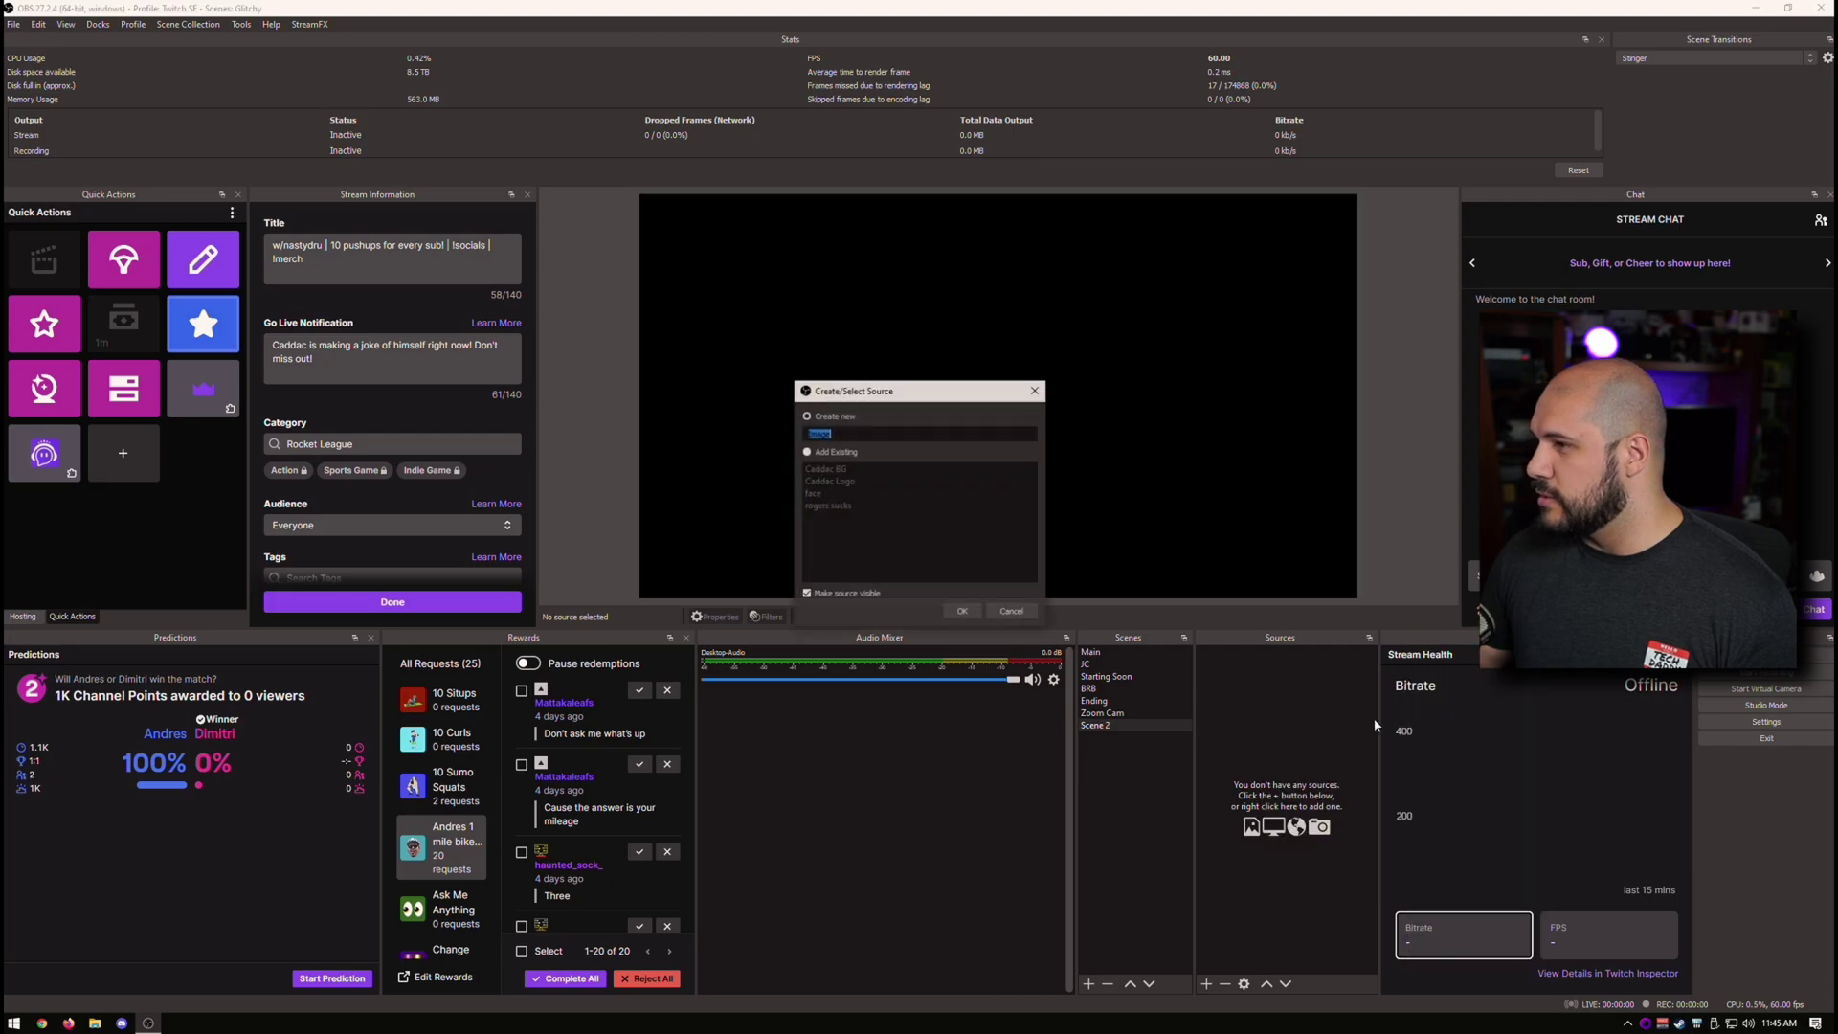
click(828, 456)
click(837, 492)
click(962, 612)
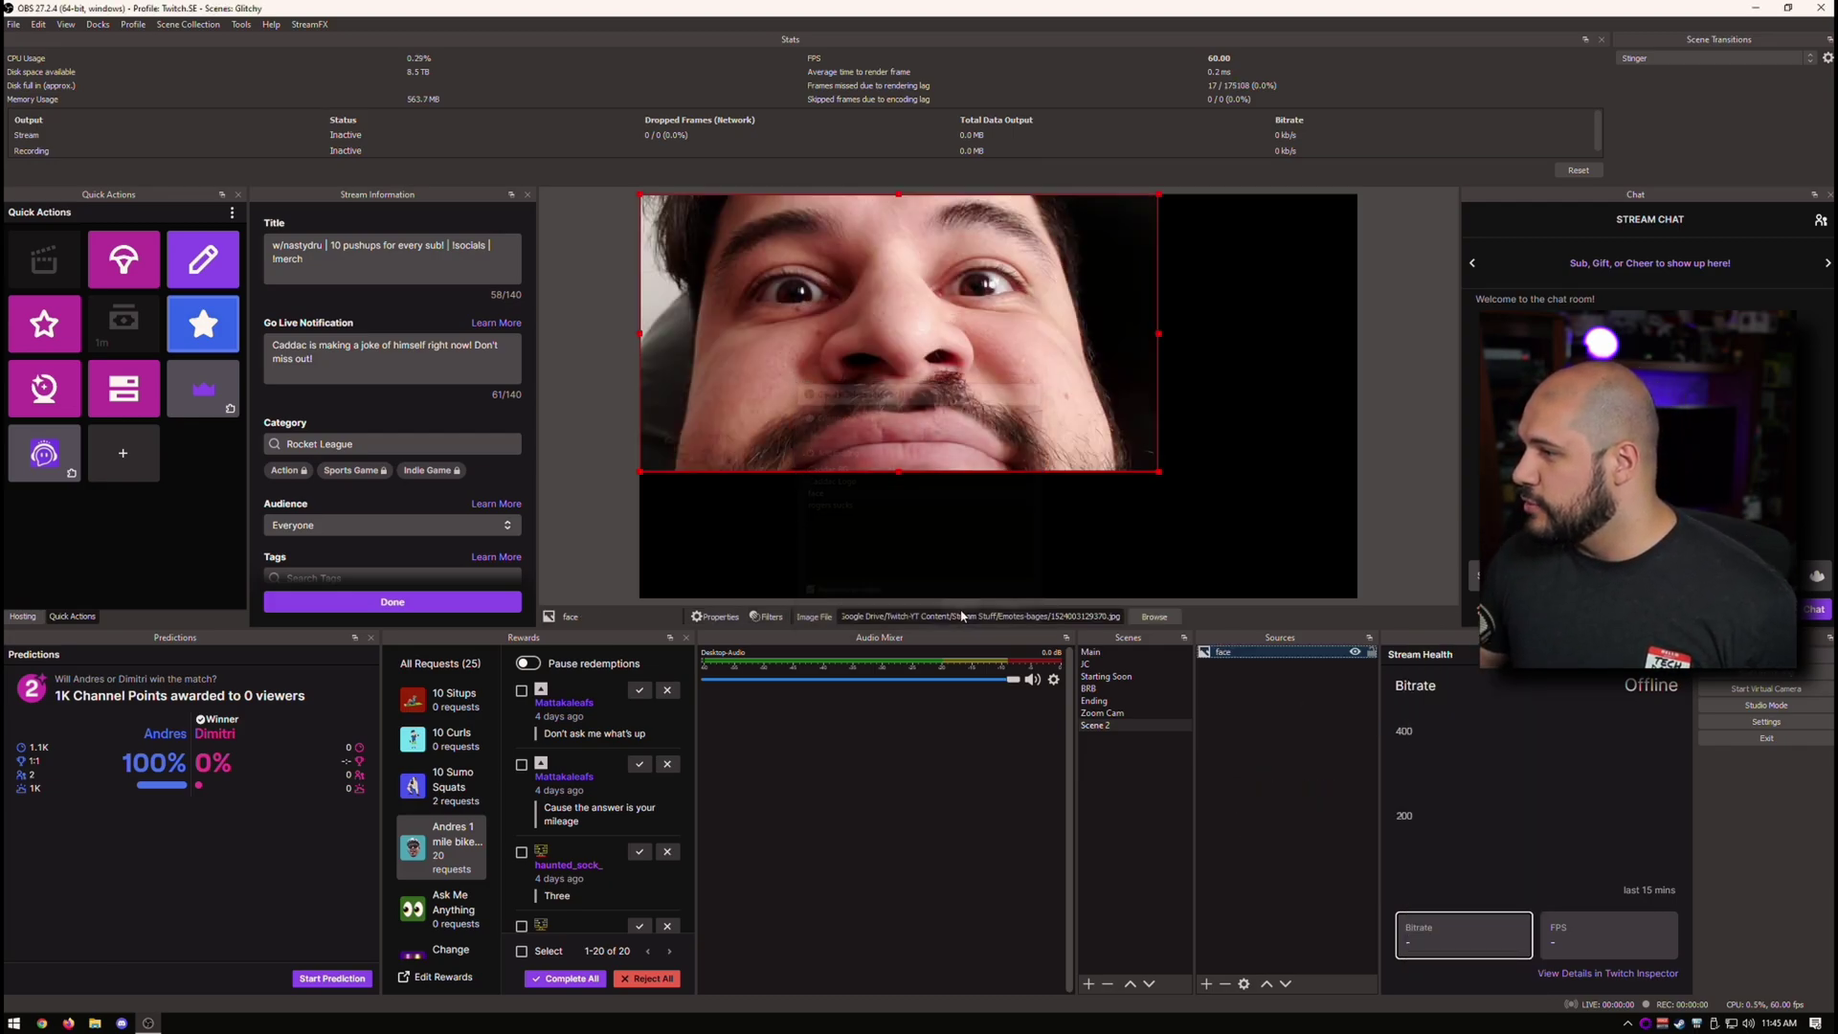
drag(1141, 479, 1086, 470)
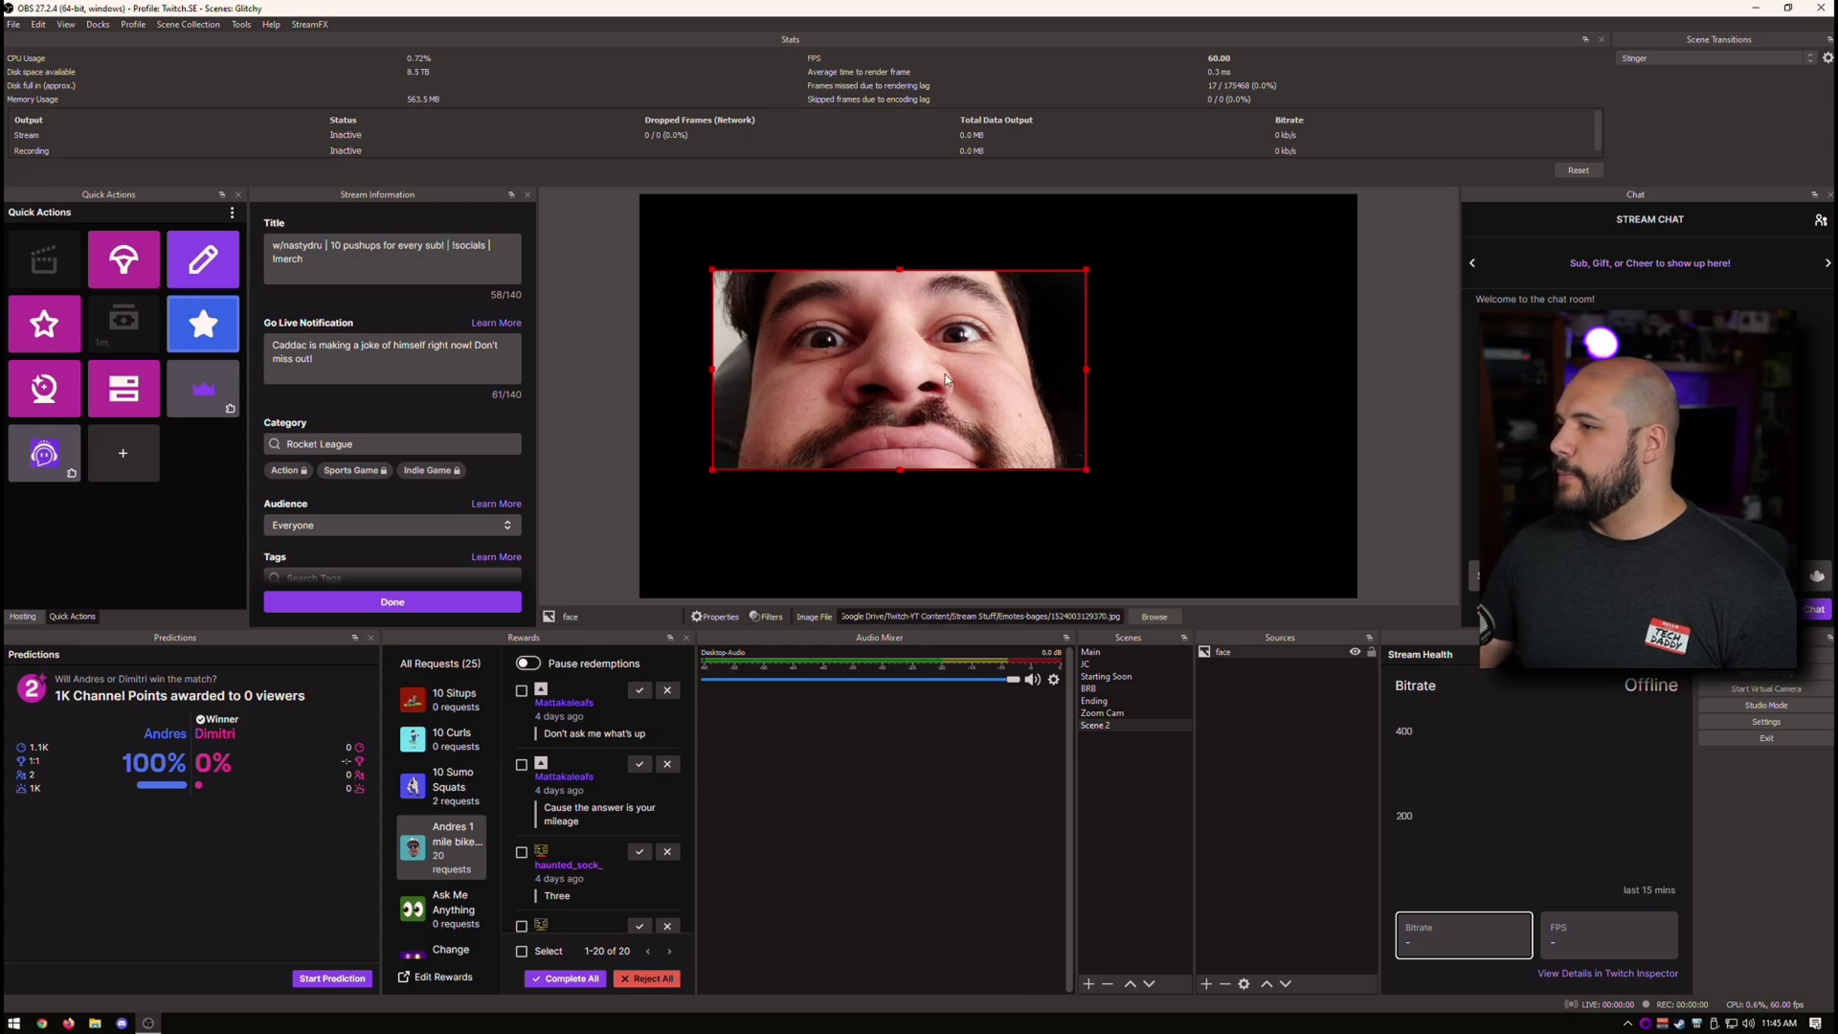
drag(879, 362, 962, 381)
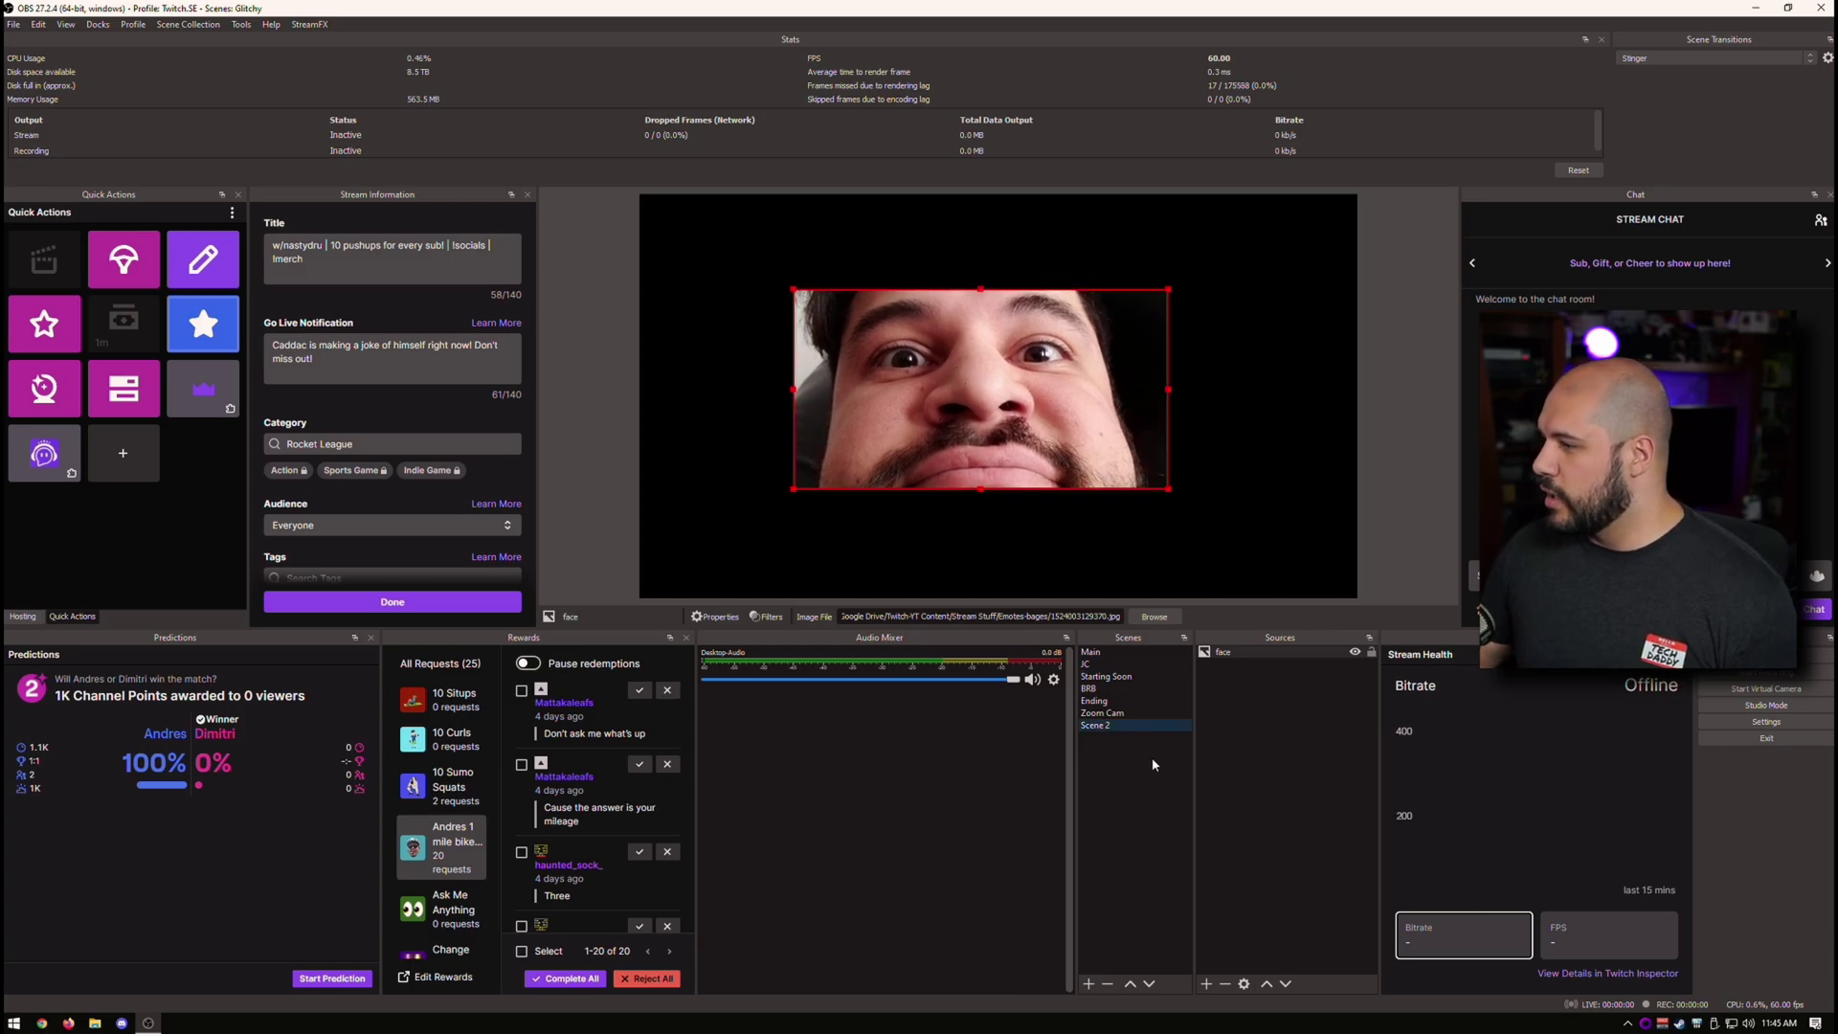
Step: Add the existing 'Cam Overlay' browser source to Scene 2
right_click(1275, 706)
mouse_move(1311, 713)
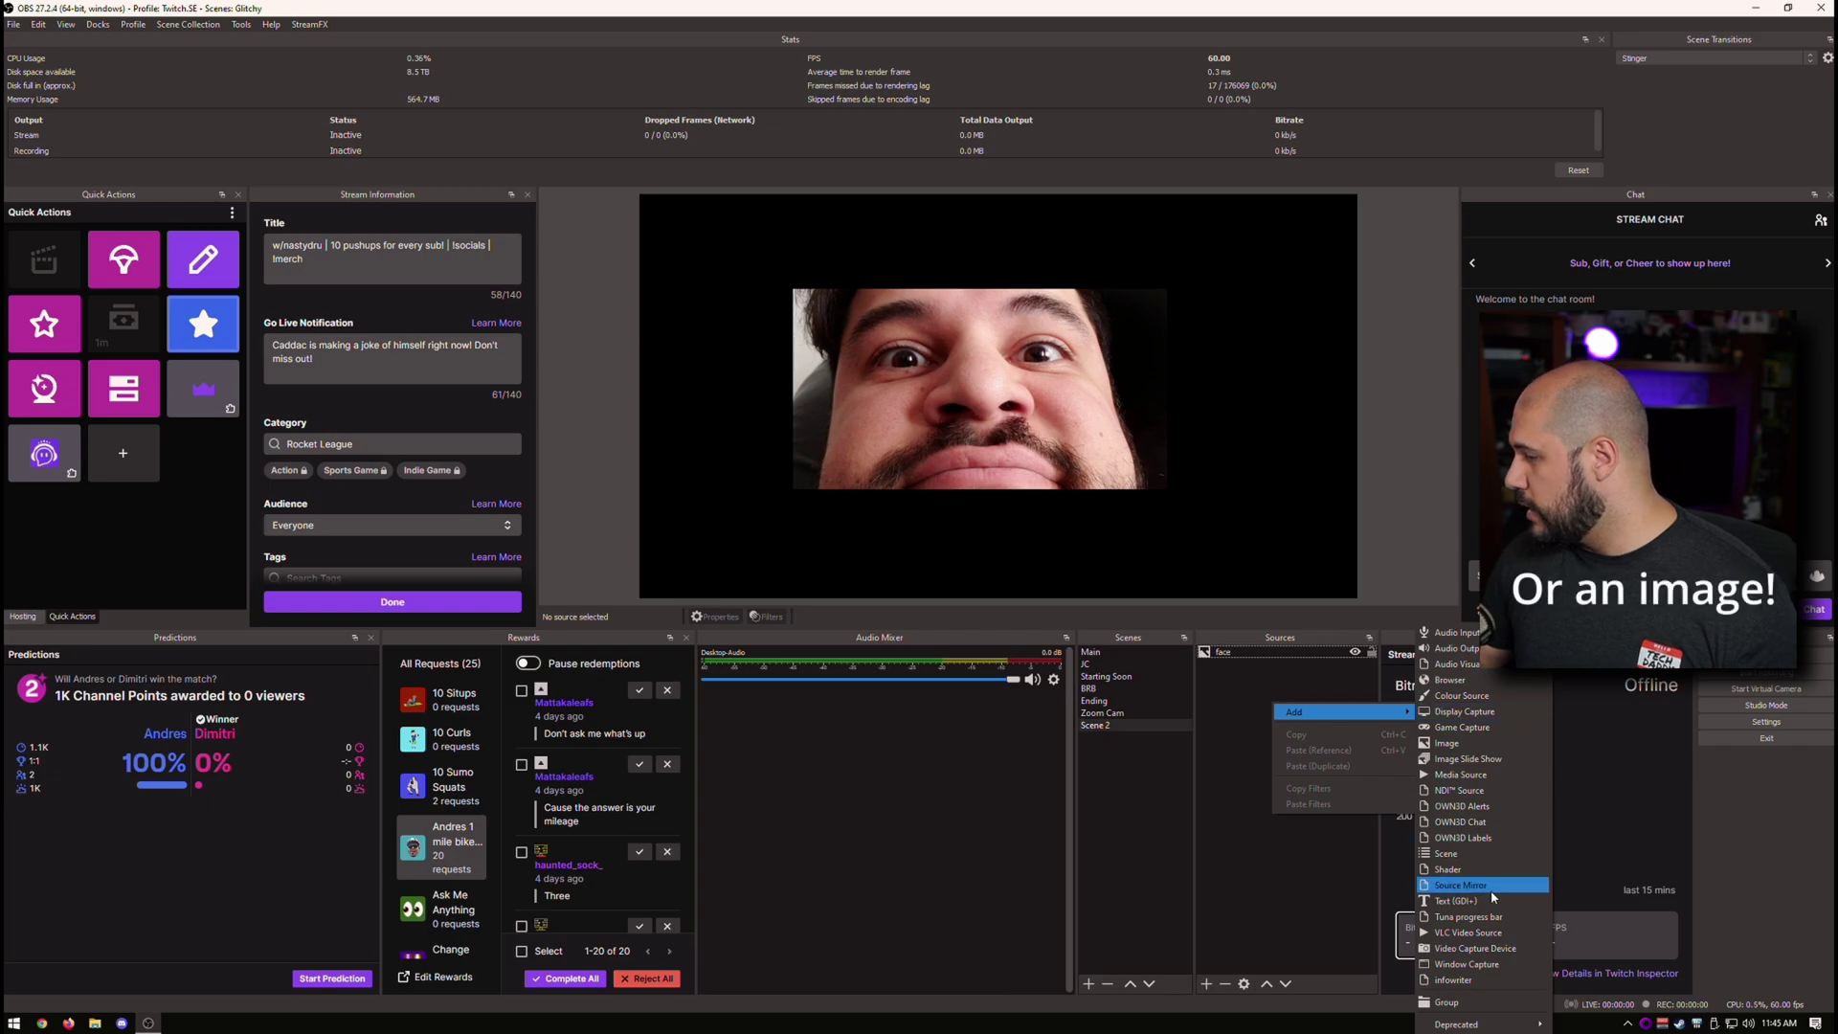
click(1449, 679)
click(846, 451)
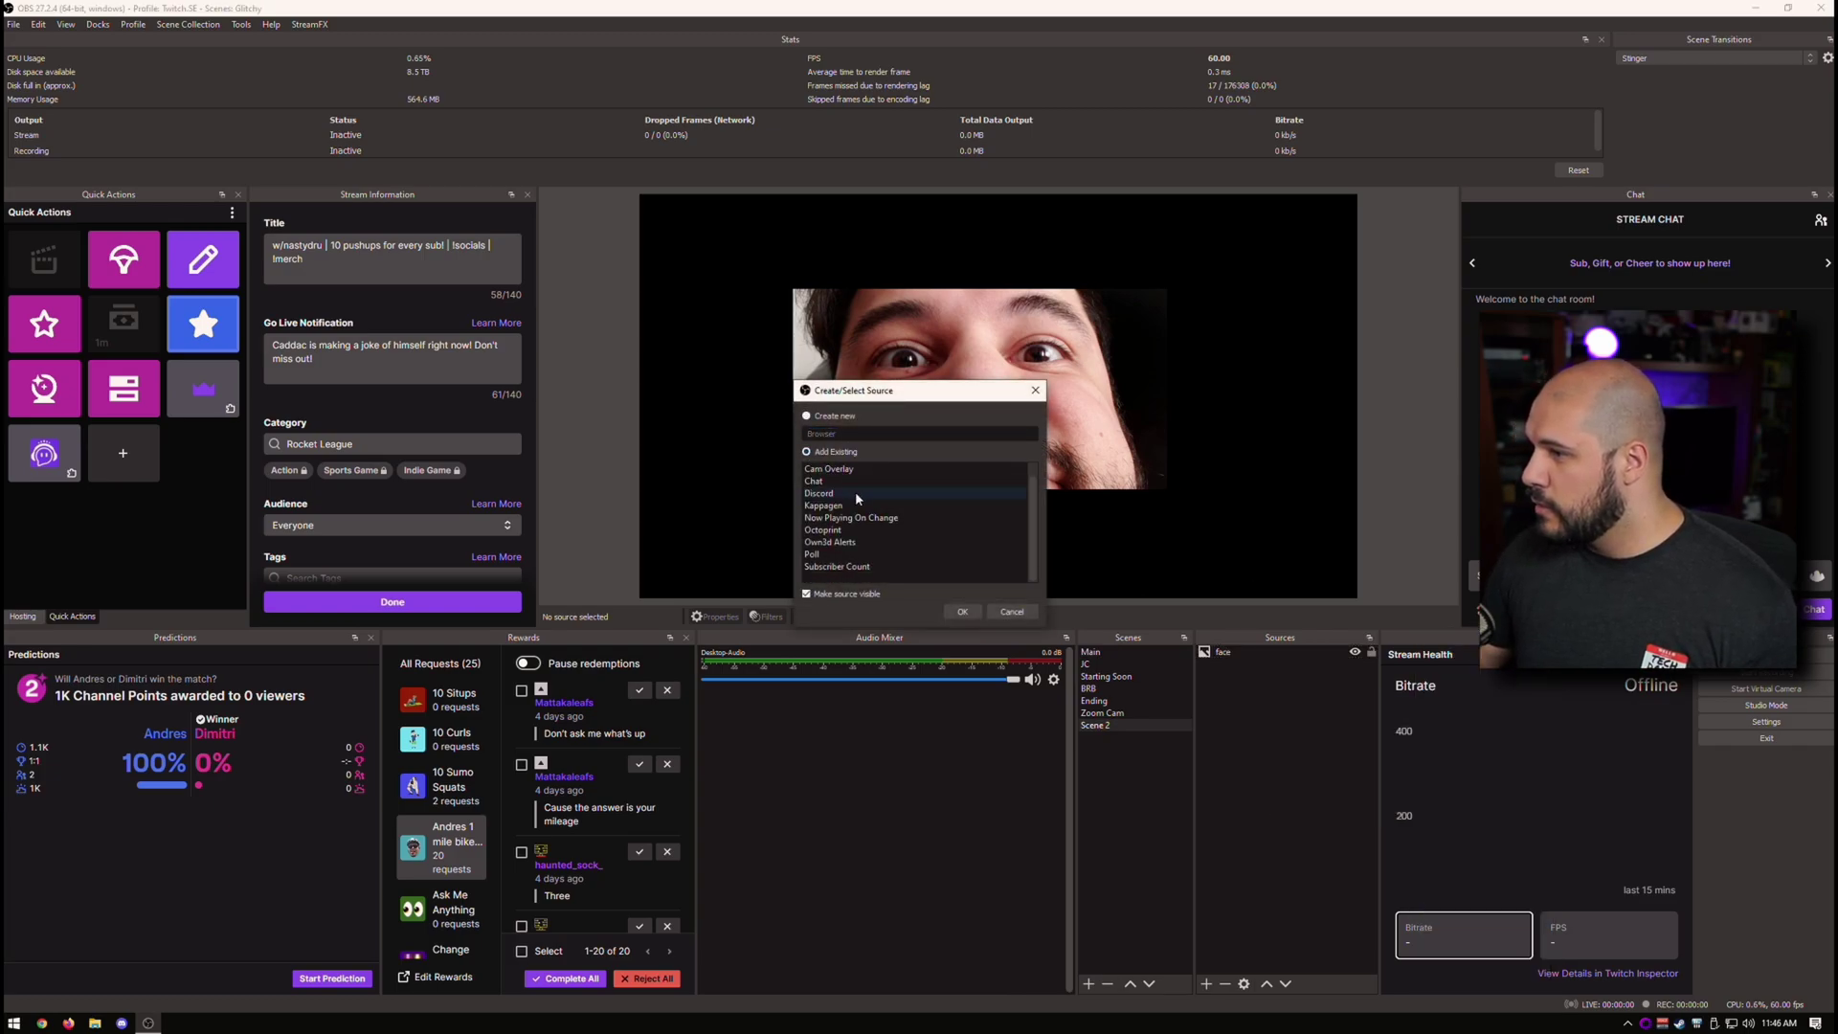
click(856, 541)
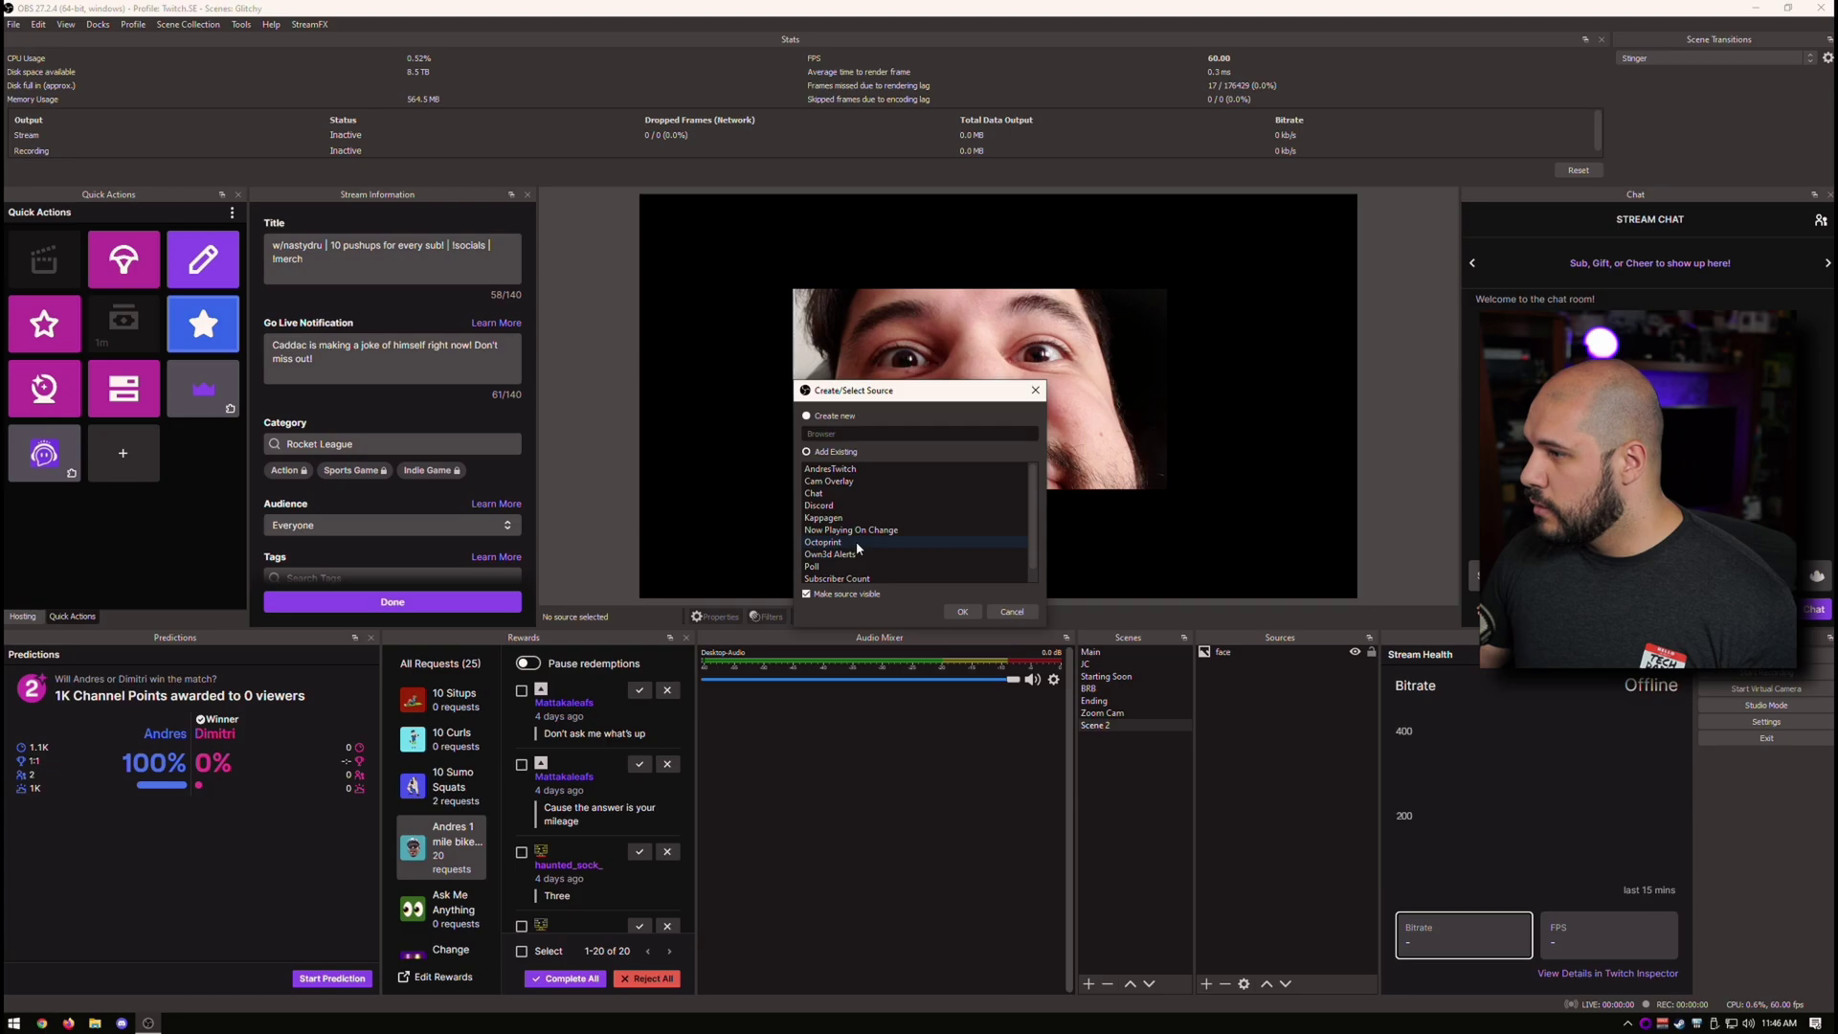
click(855, 482)
click(961, 613)
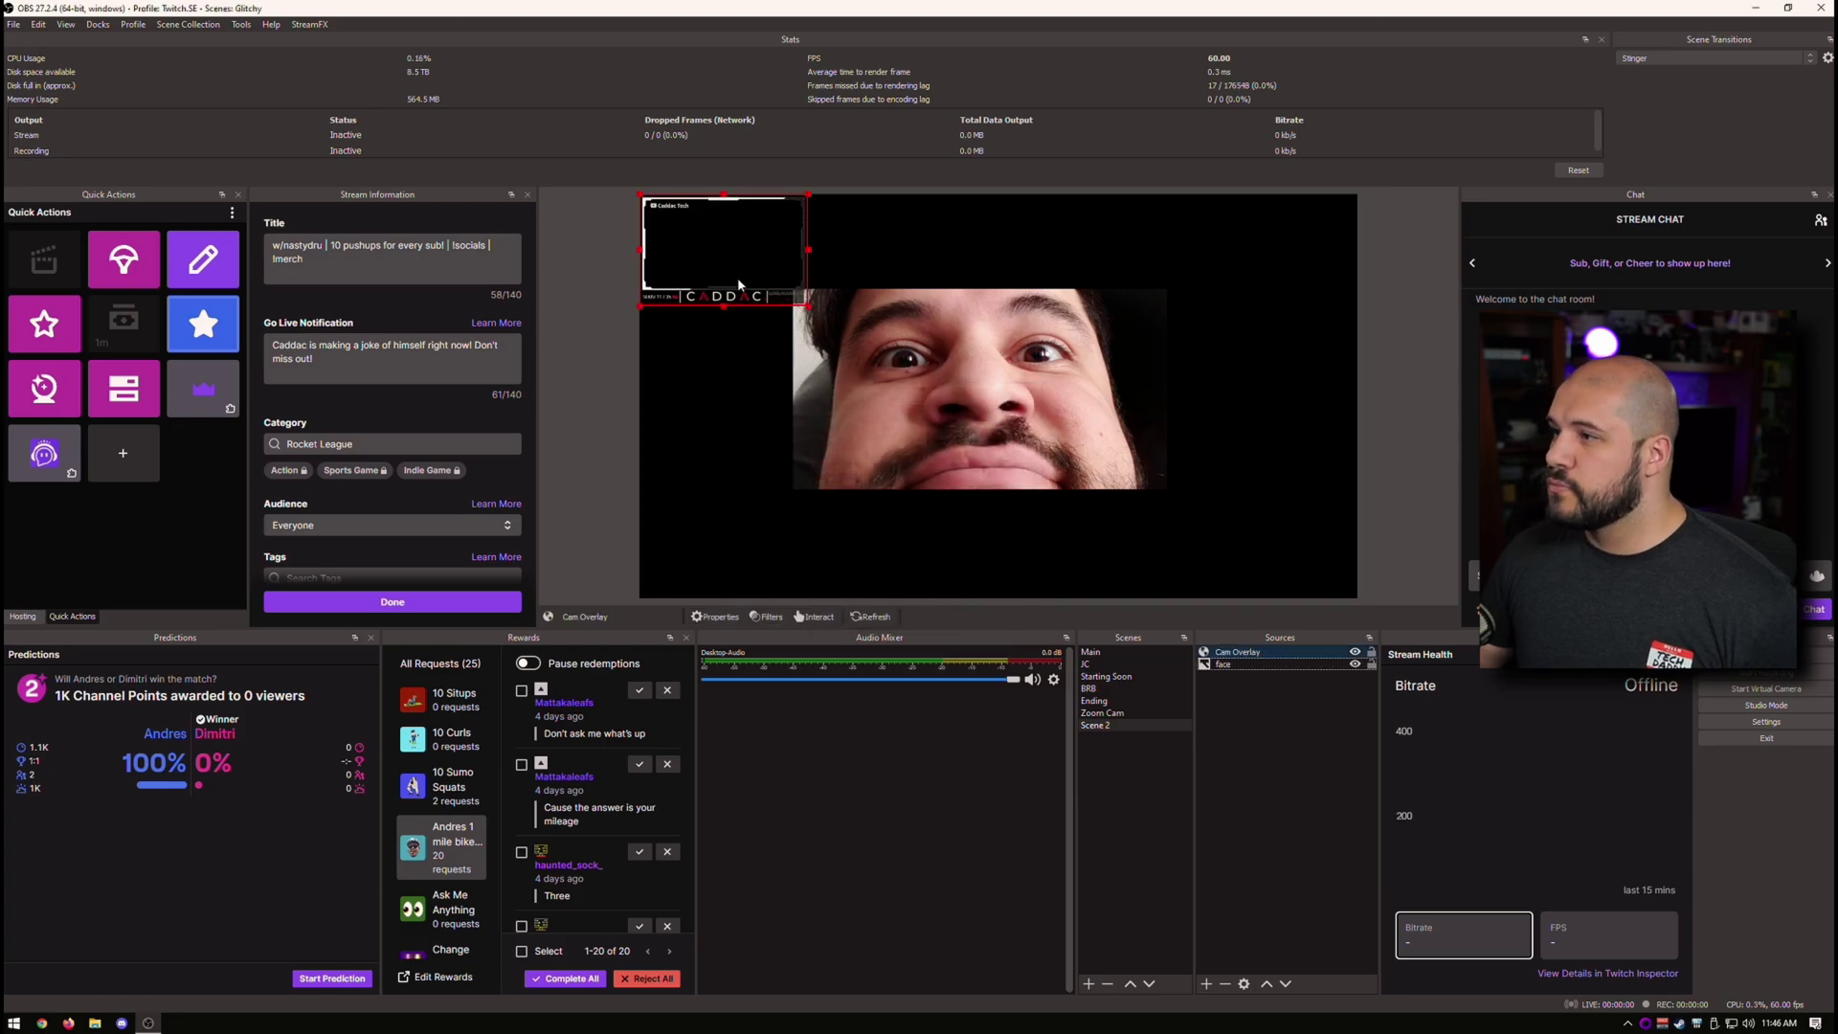
Step: Move and enlarge the Cam Overlay so its frame surrounds the face image
drag(711, 253, 864, 343)
drag(958, 396, 1146, 509)
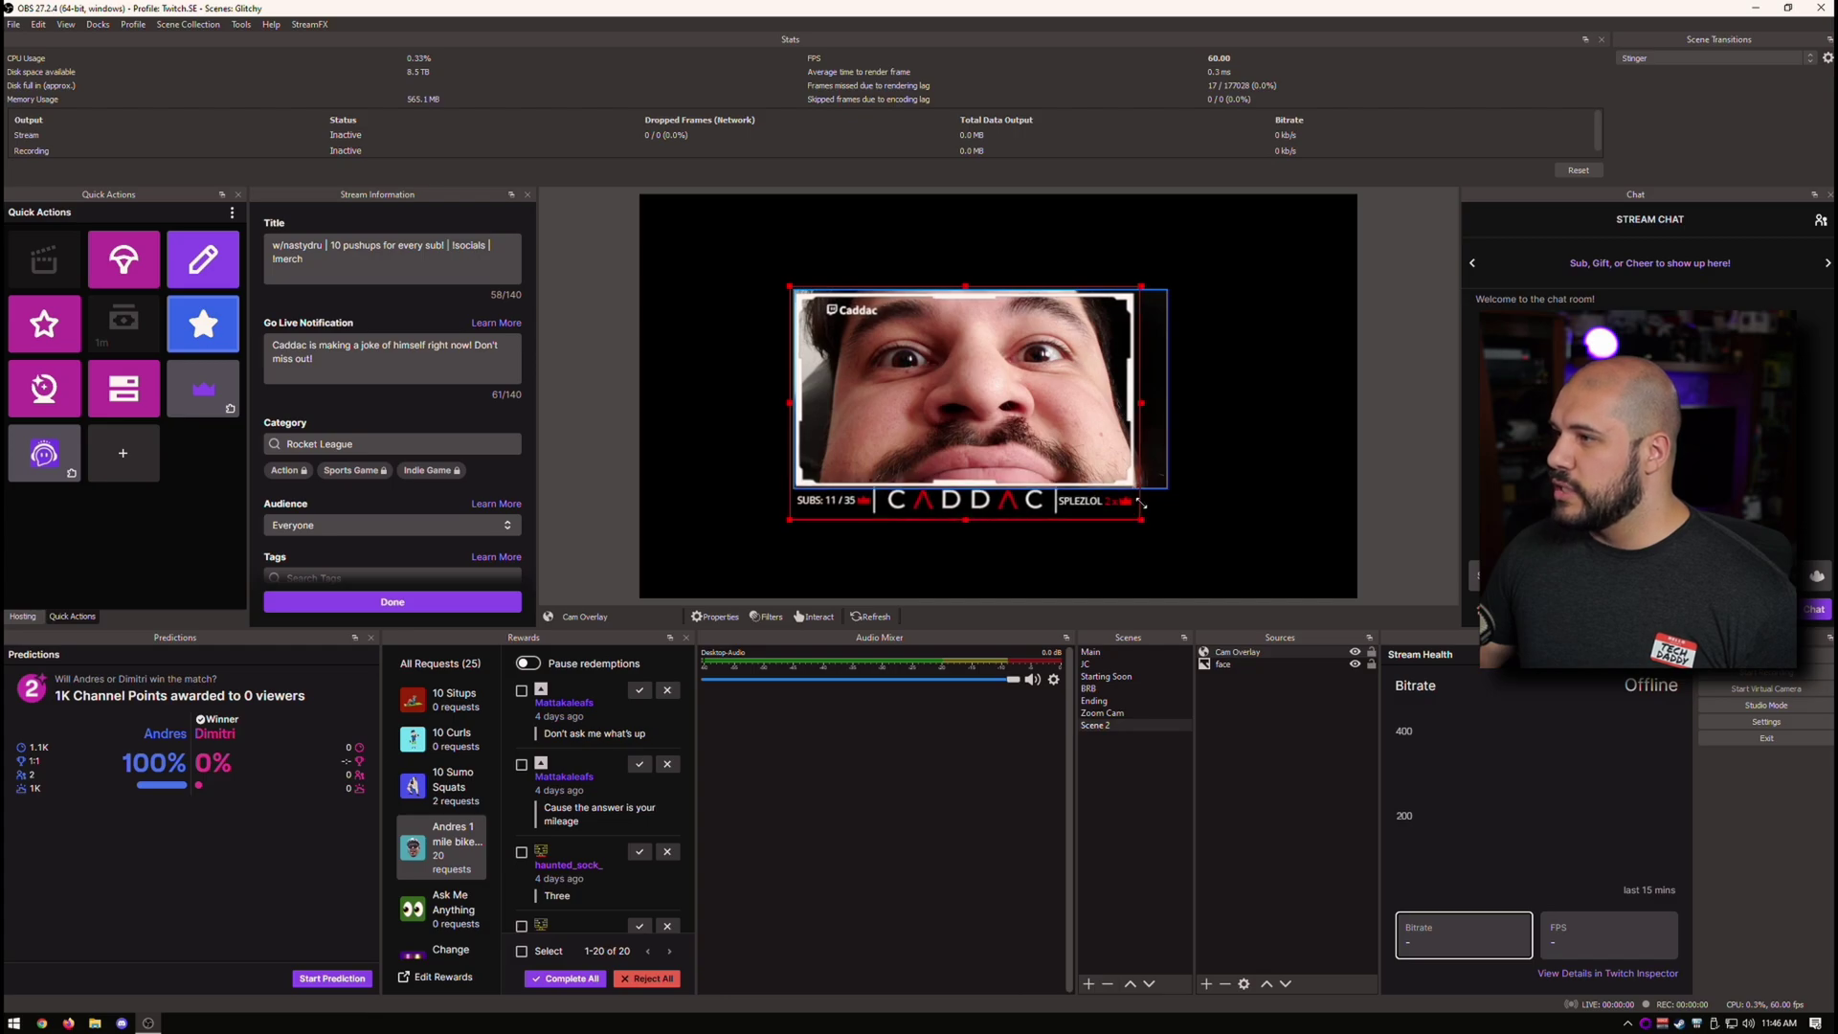
drag(1049, 404, 1046, 398)
drag(1139, 517, 1149, 524)
click(1285, 511)
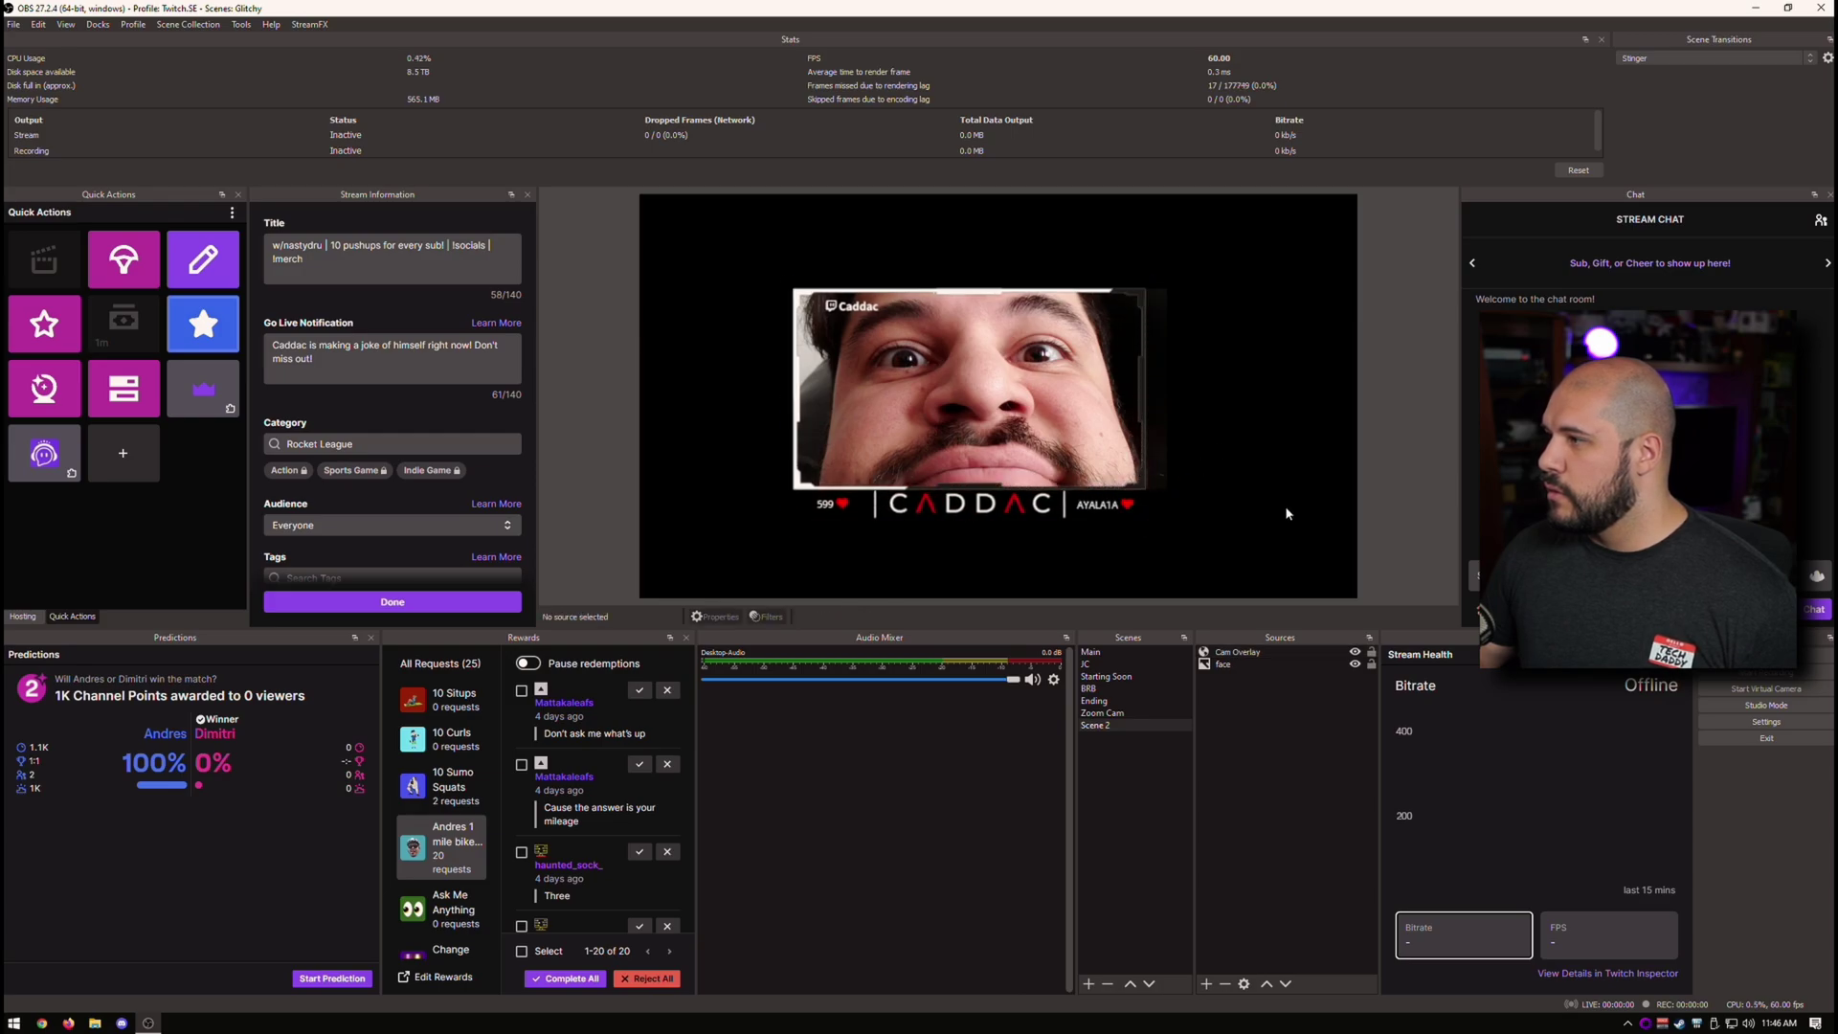
Step: Crop the dark strip off the face image's right edge so it fits the frame
click(1168, 411)
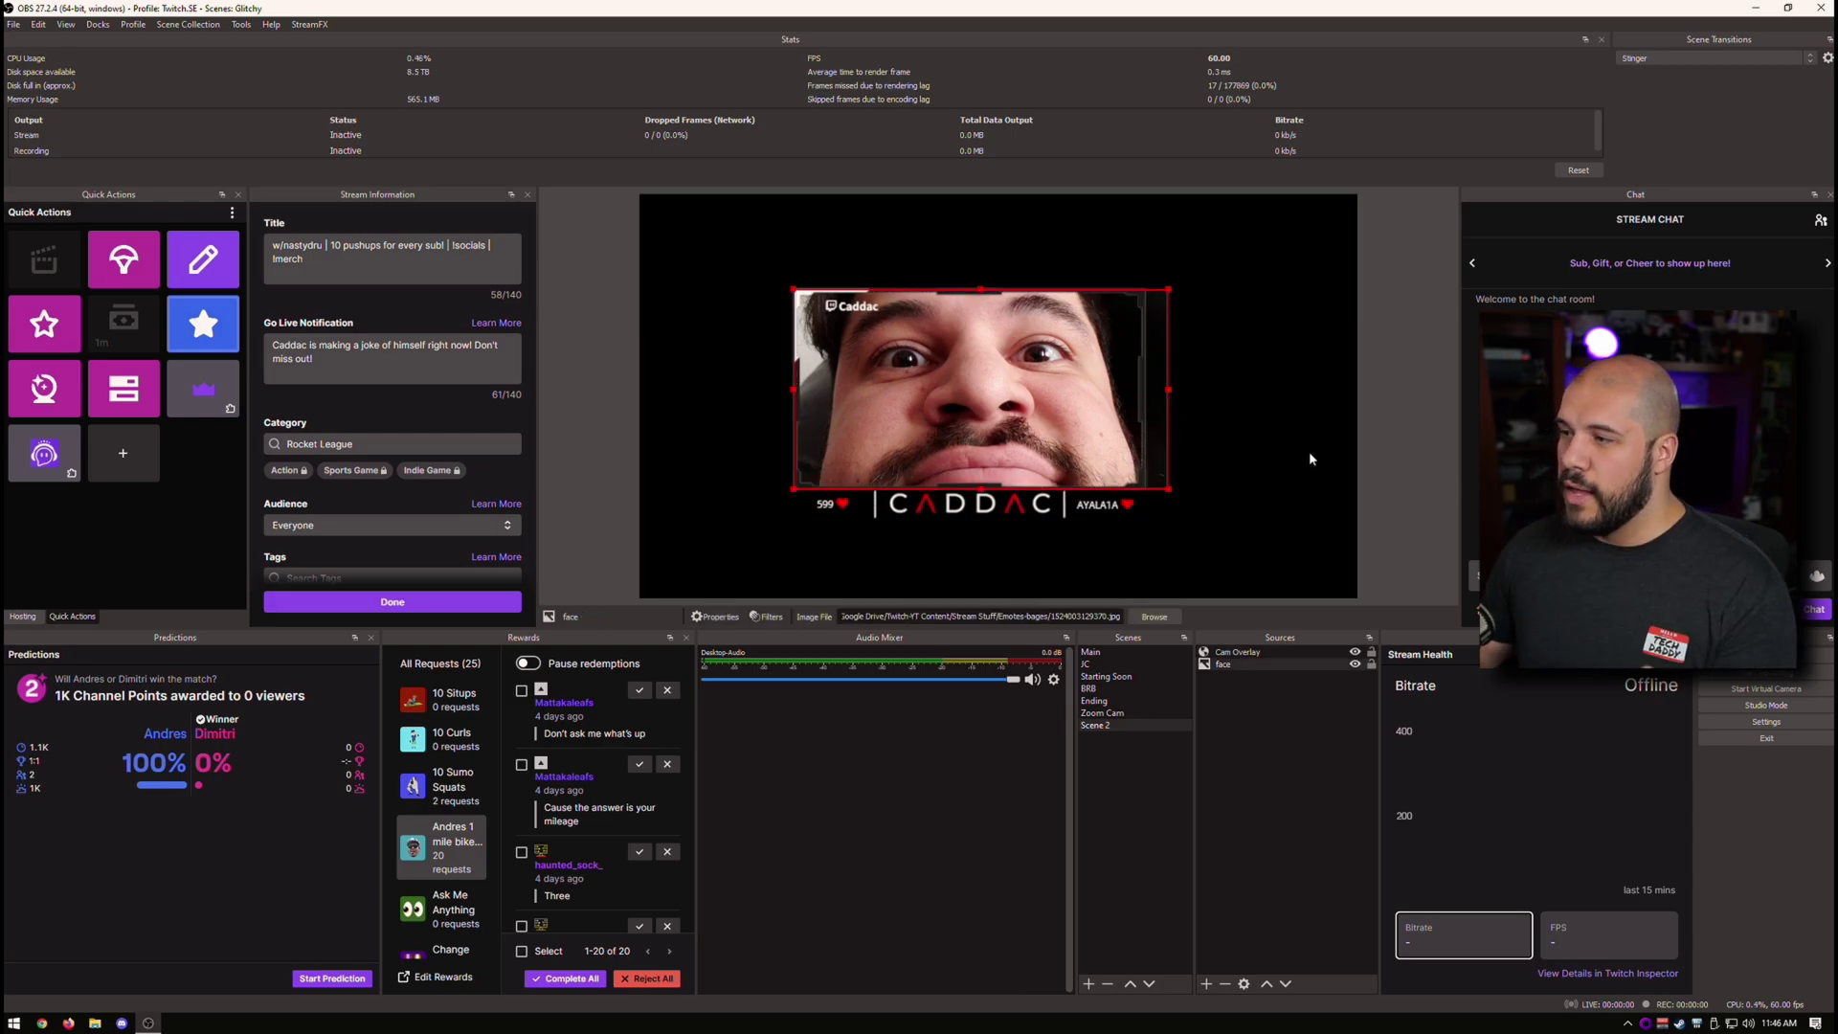
drag(1171, 395, 1145, 383)
click(1168, 411)
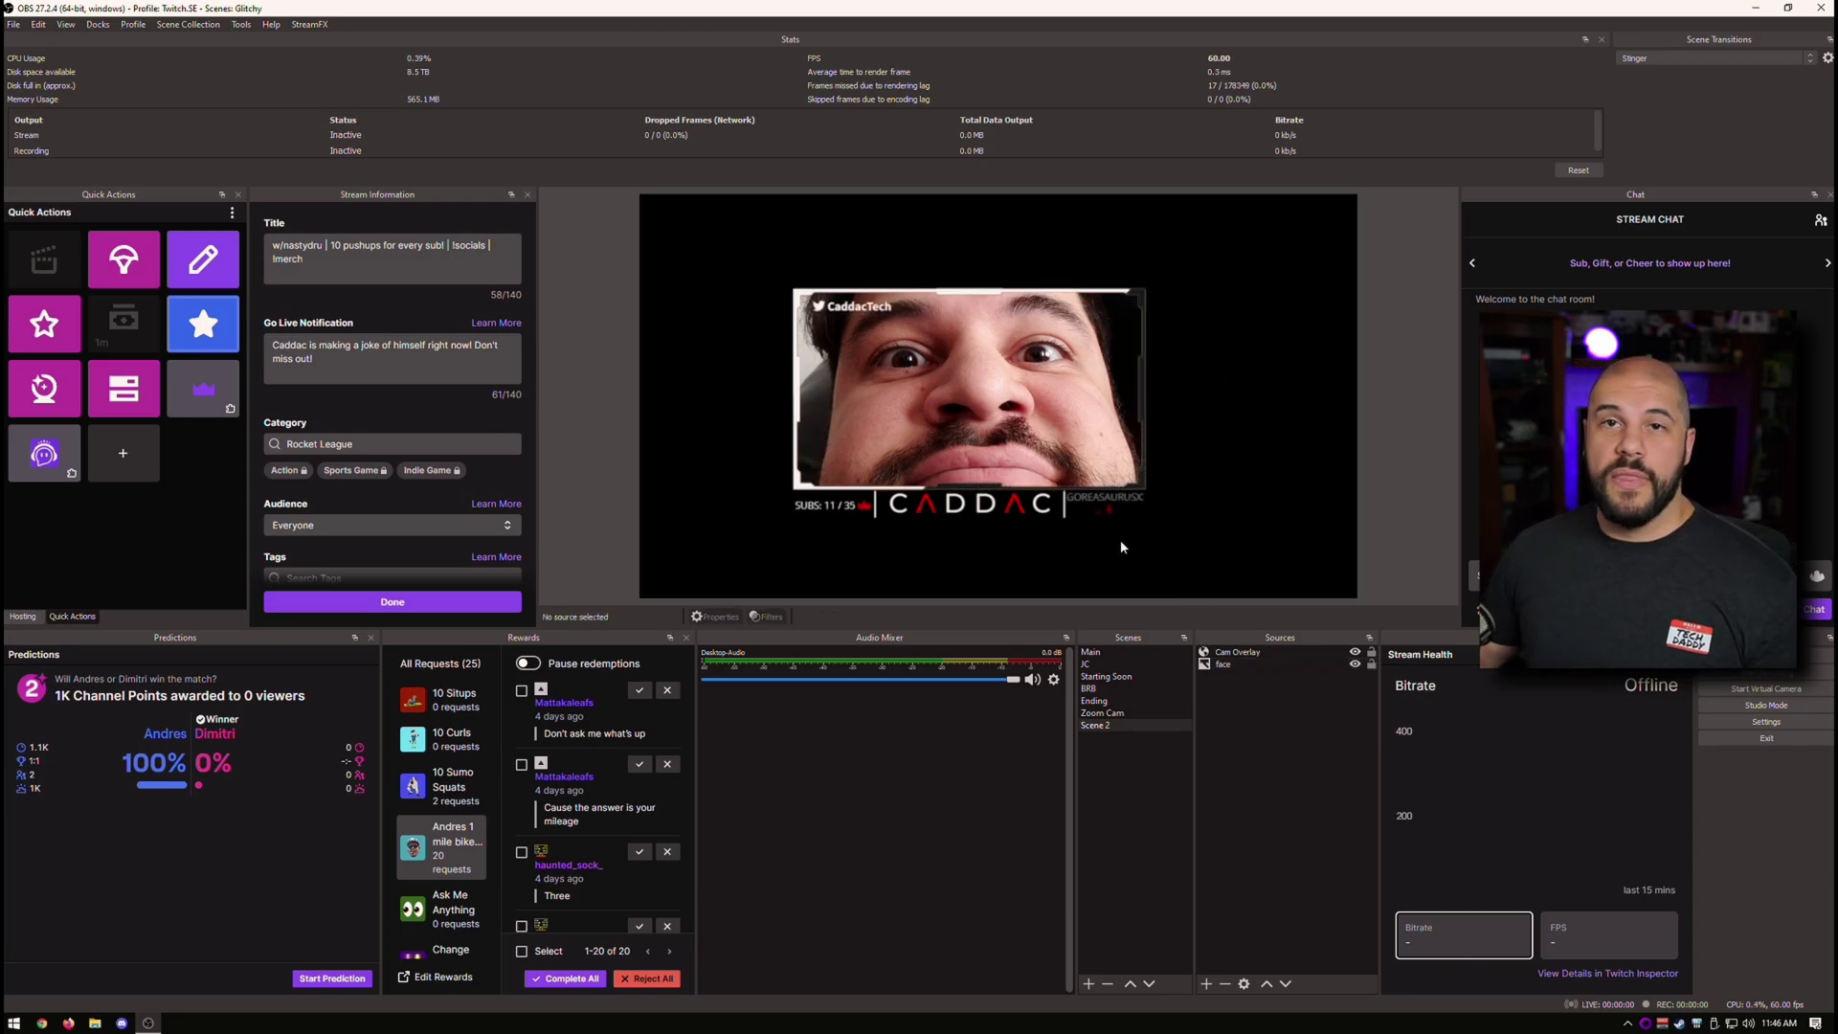
right_click(1223, 423)
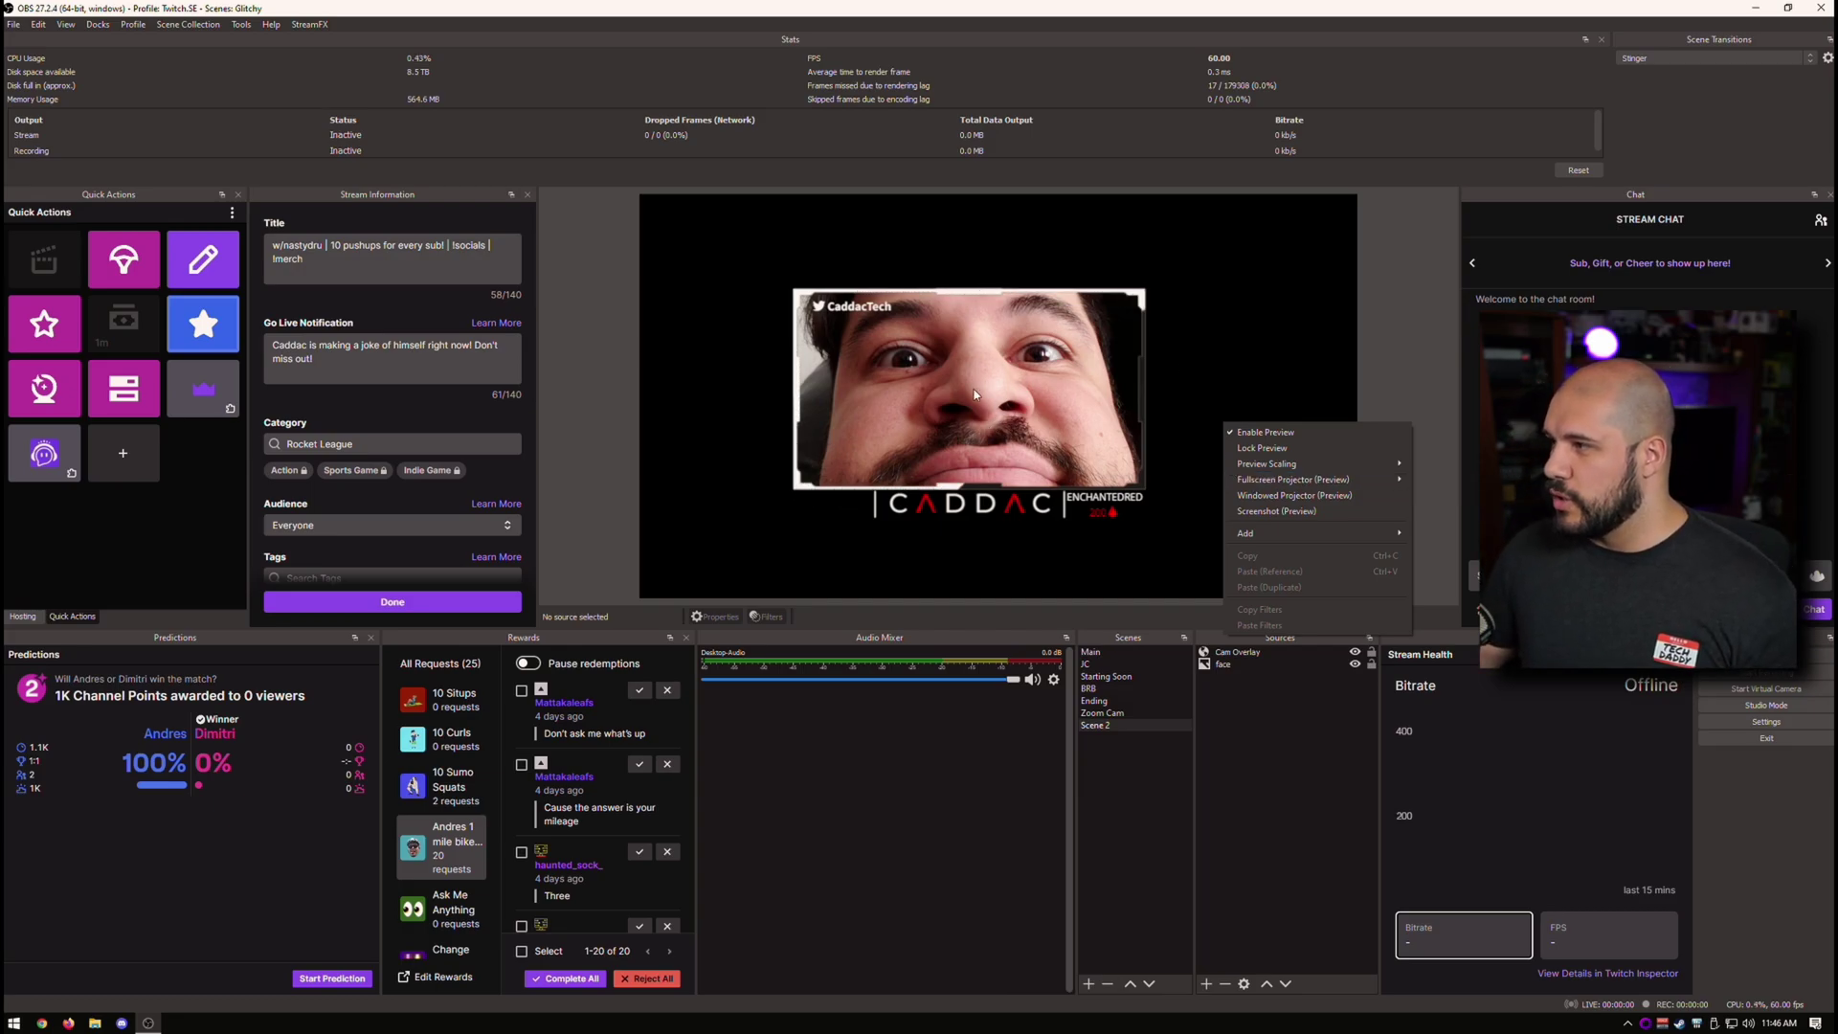
click(818, 742)
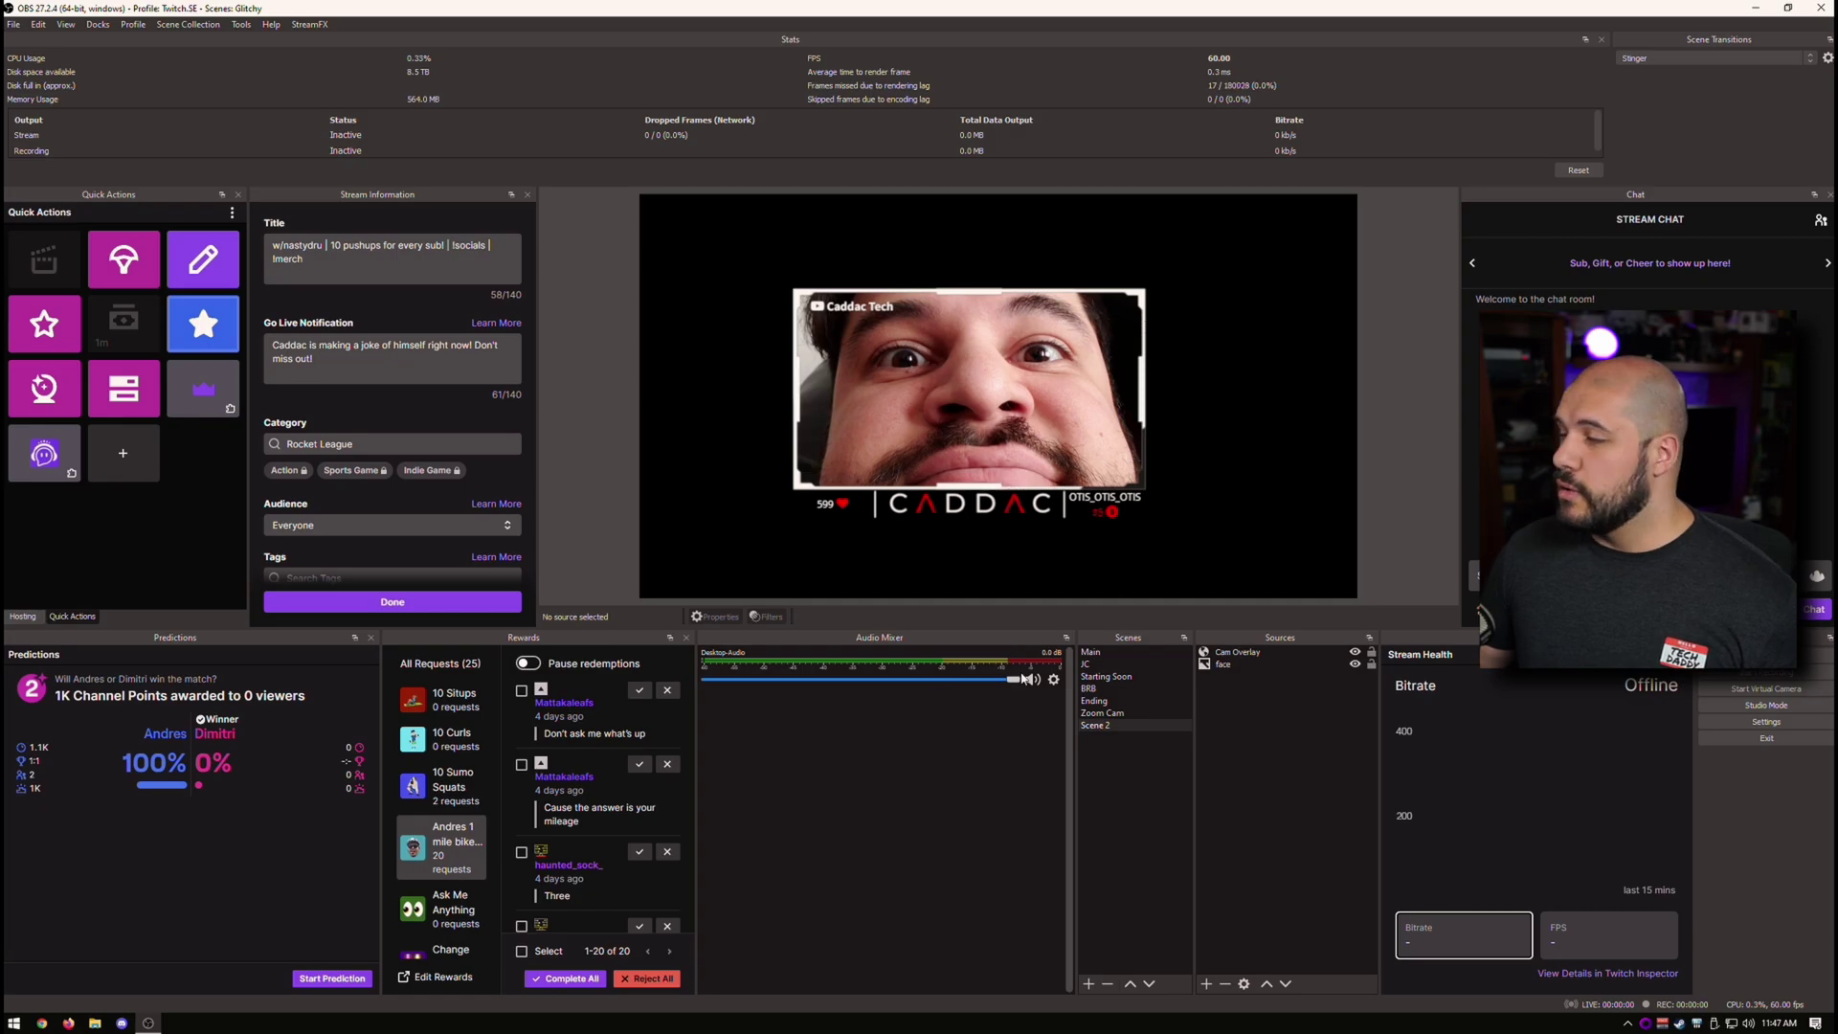
Step: Group the face image and Cam Overlay as 'Cam Group' and nudge it on the canvas
click(1222, 665)
right_click(1222, 665)
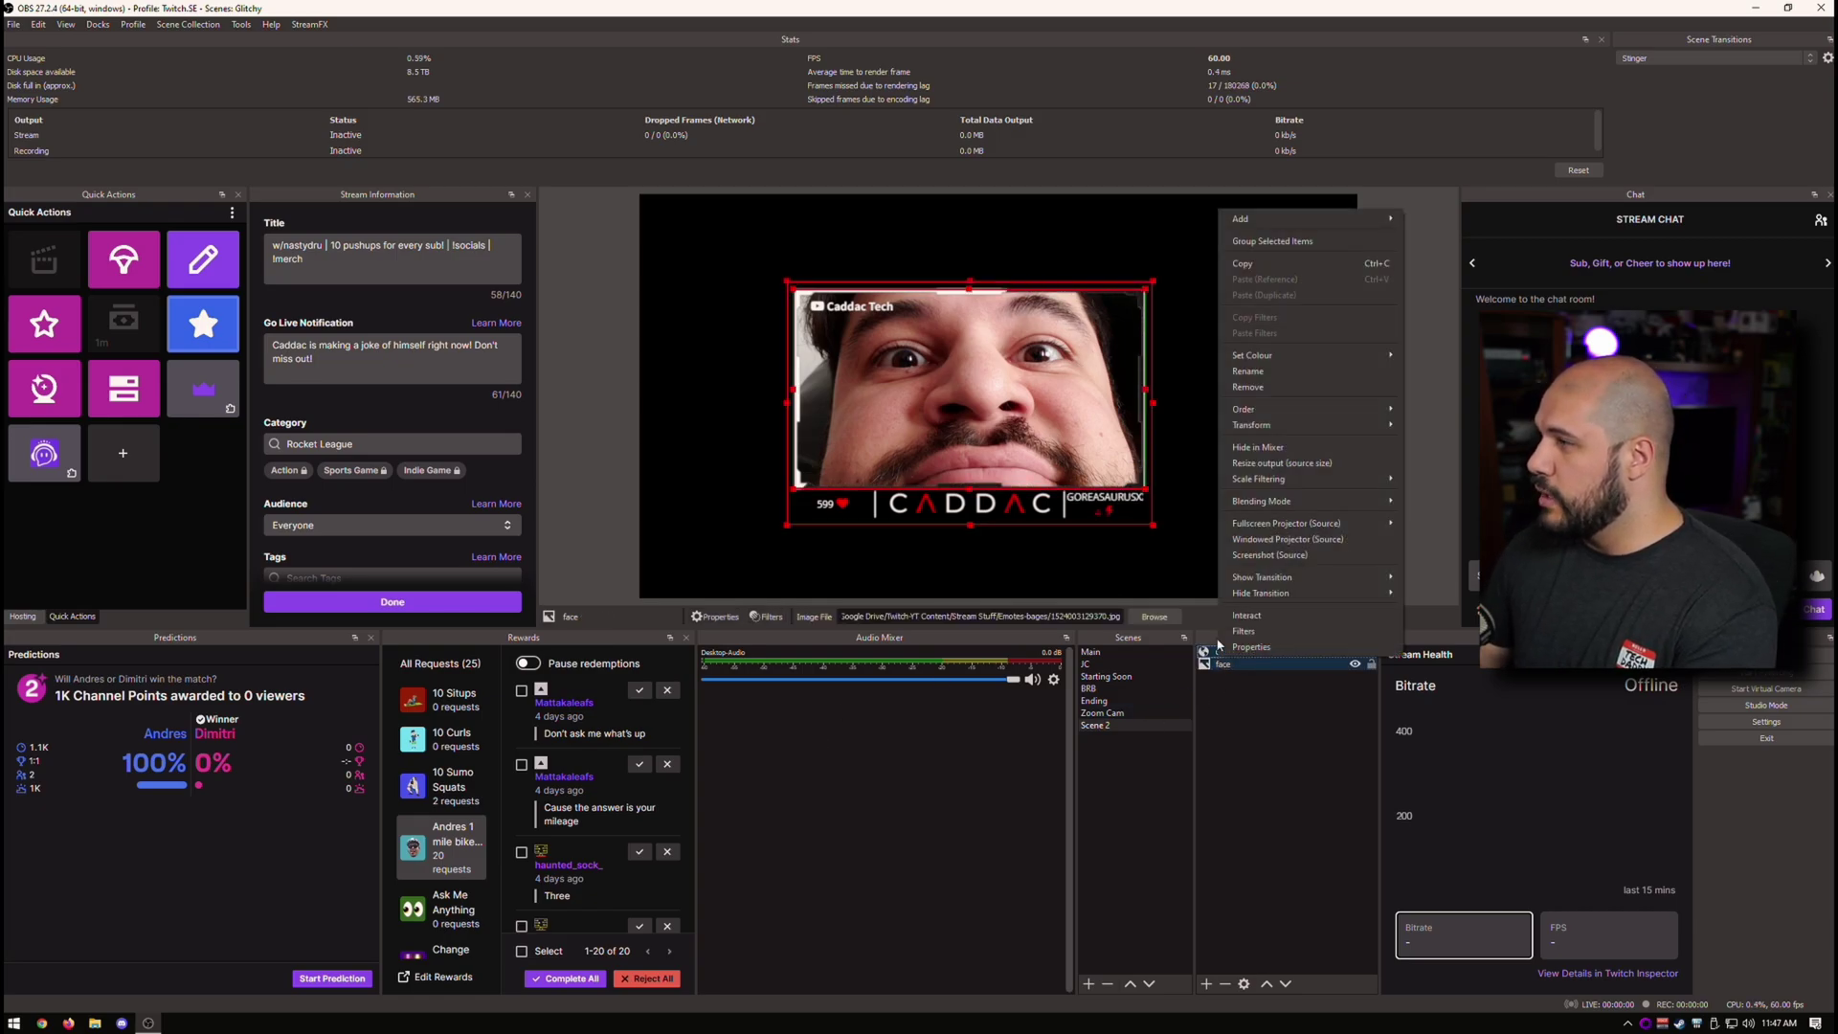
click(1286, 243)
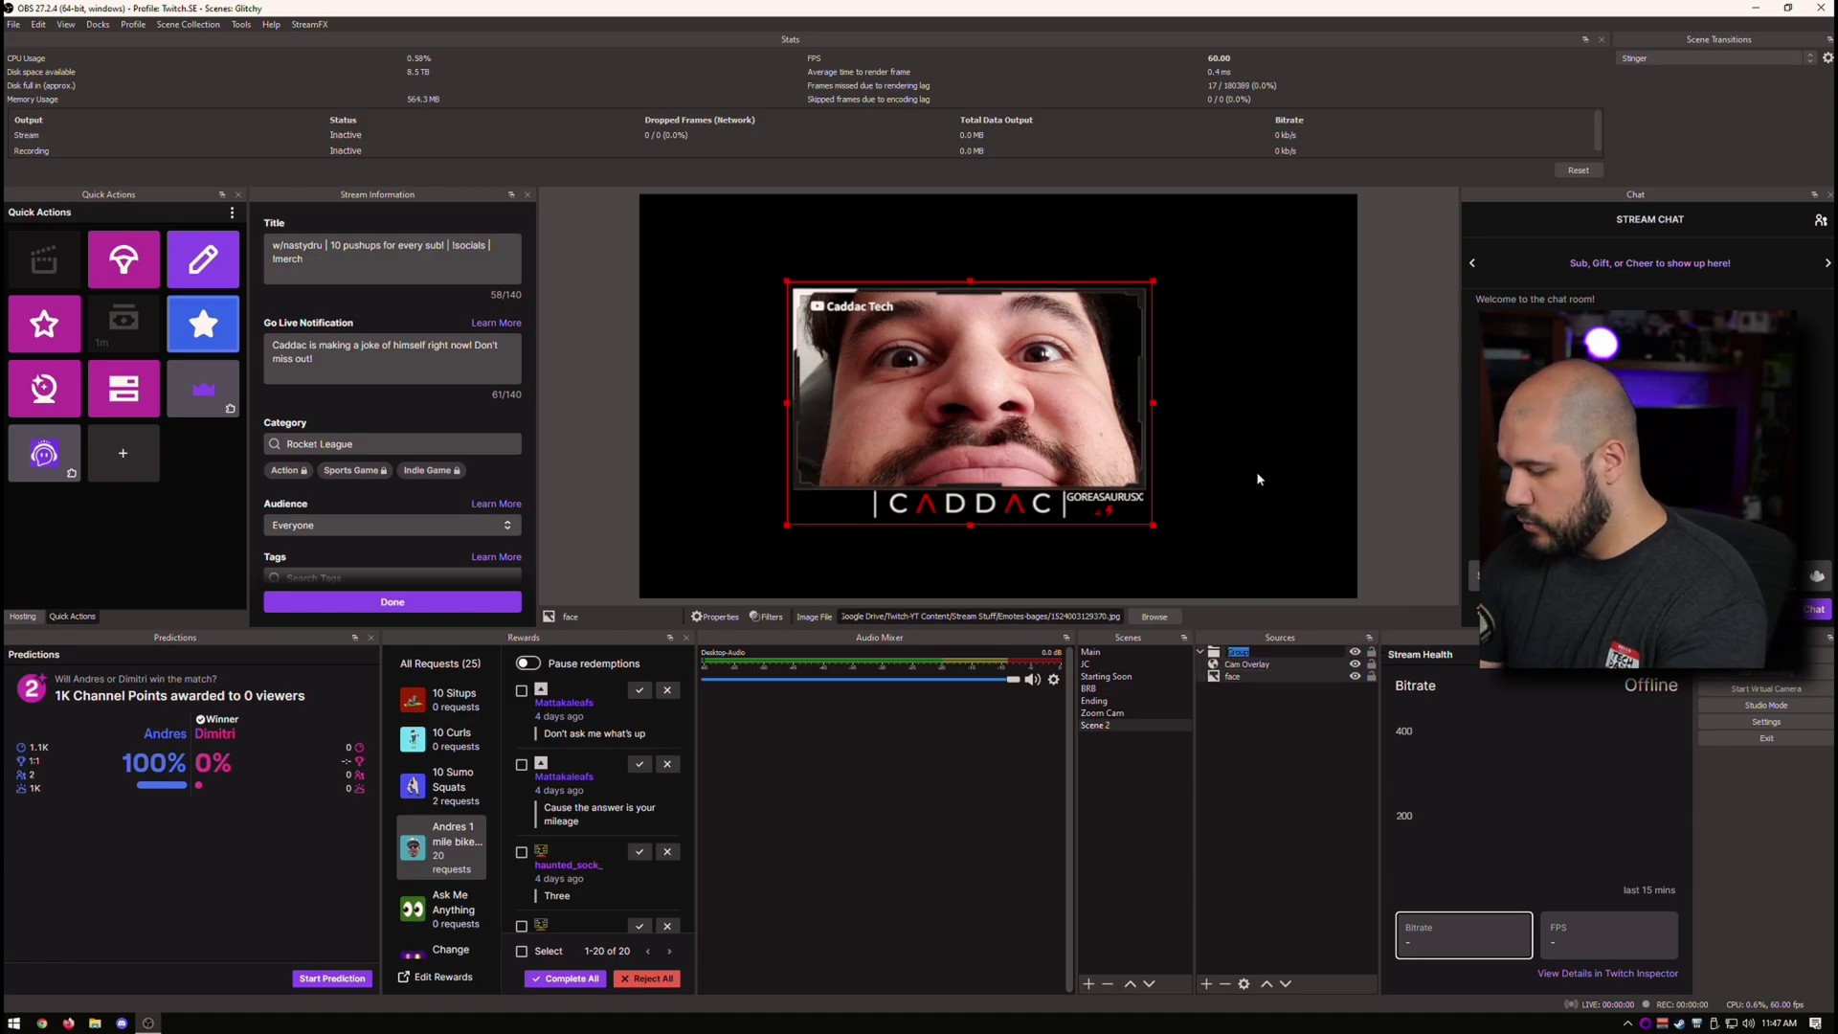
text(Cam Group)
key(Return)
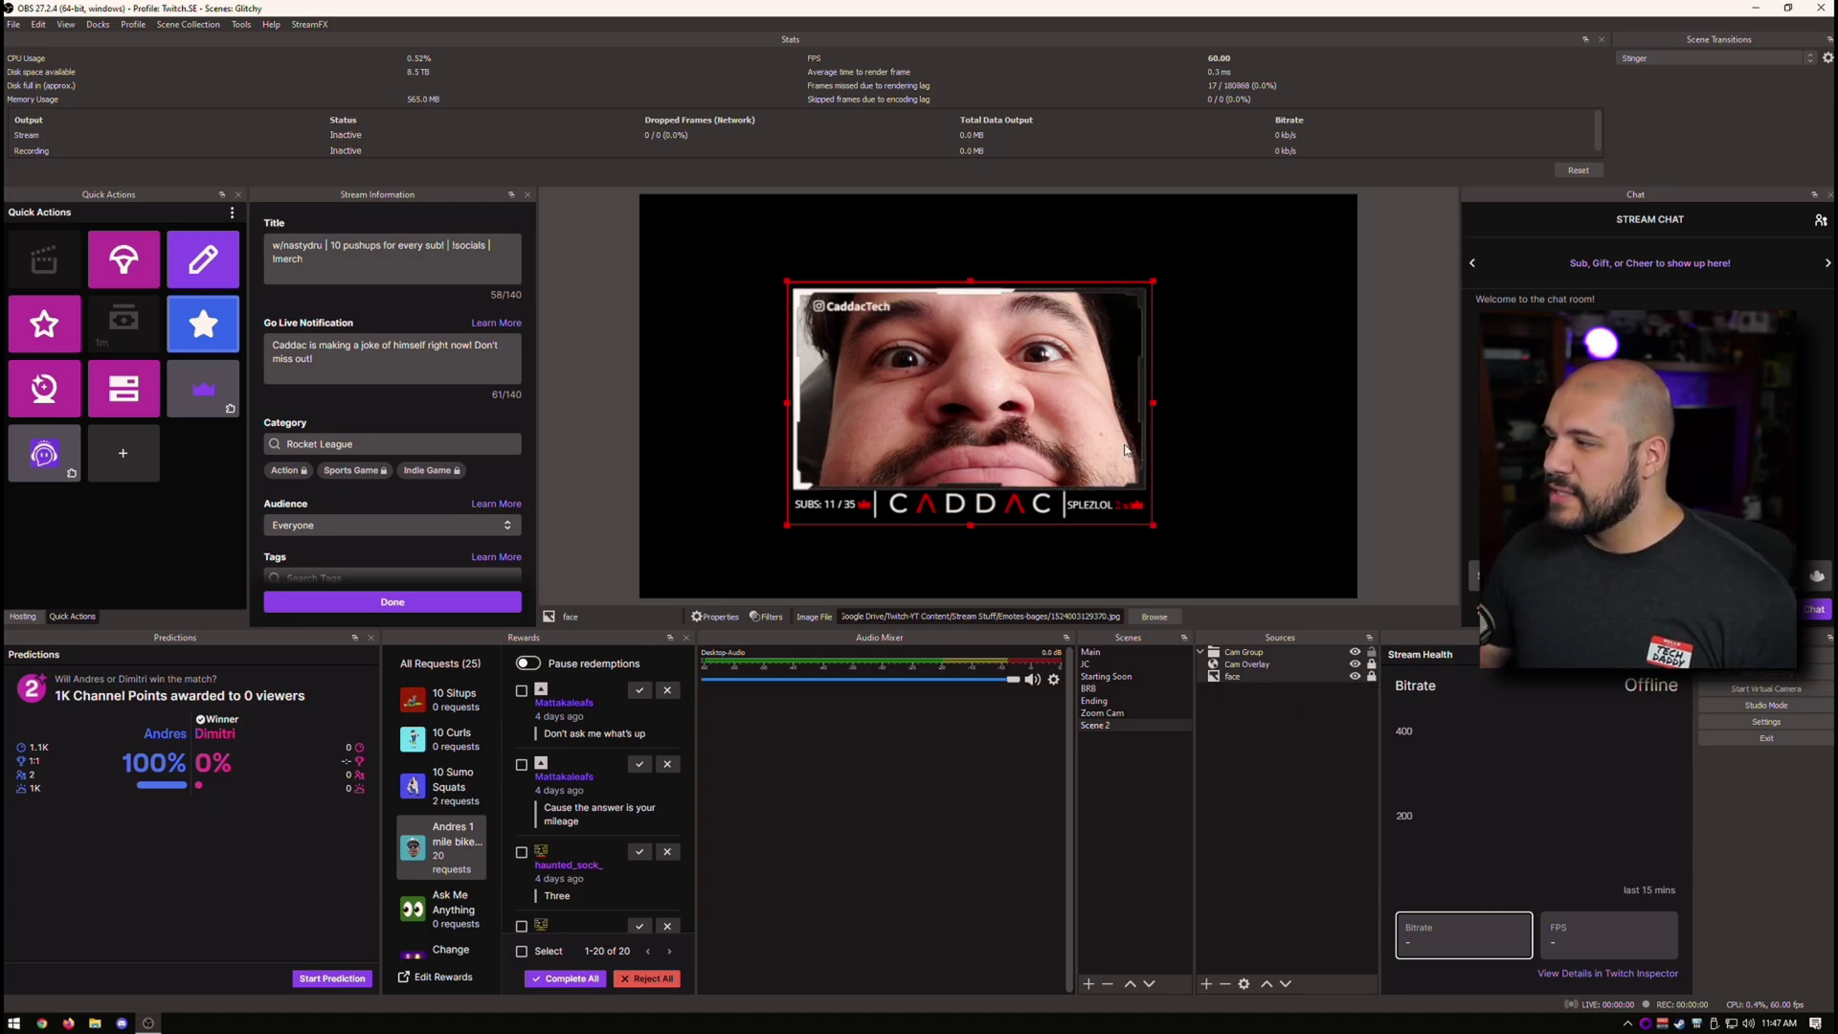
drag(1092, 452, 996, 406)
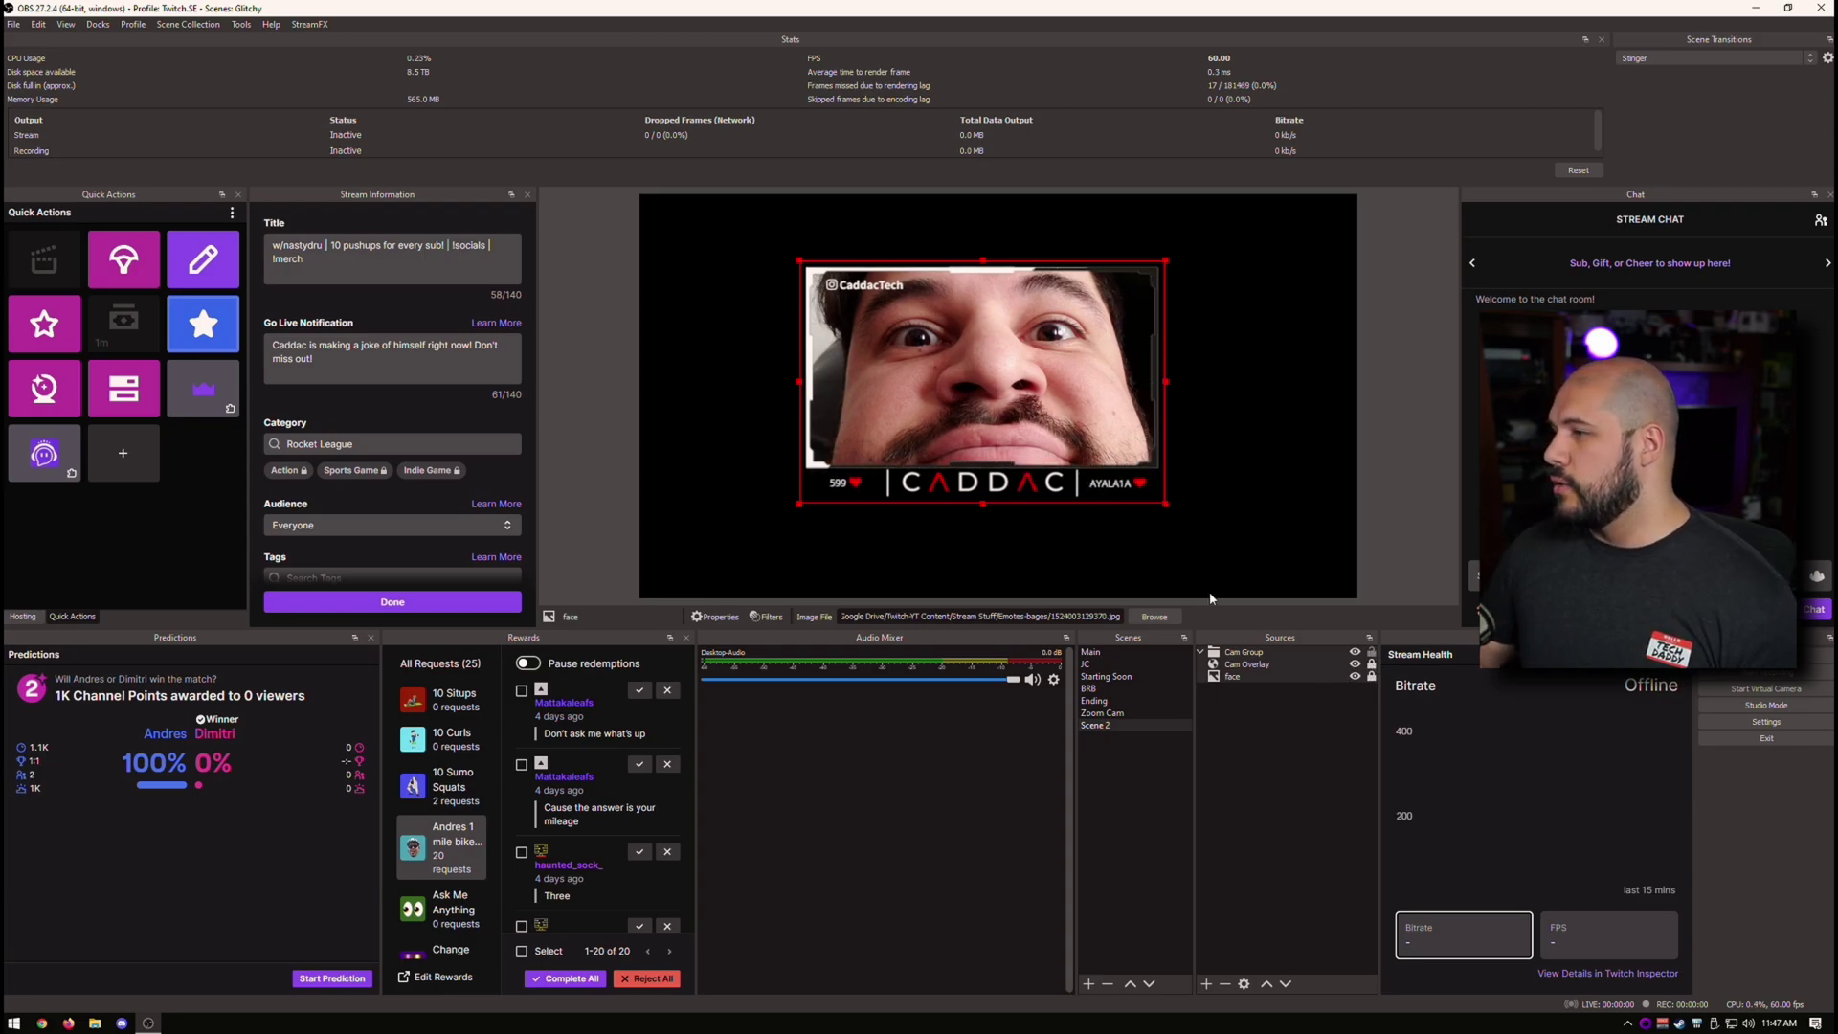
Step: Resize the webcam overlay smaller and move it toward the canvas's lower left
mouse_move(1061, 425)
mouse_down()
mouse_move(1096, 431)
mouse_move(1030, 436)
mouse_up()
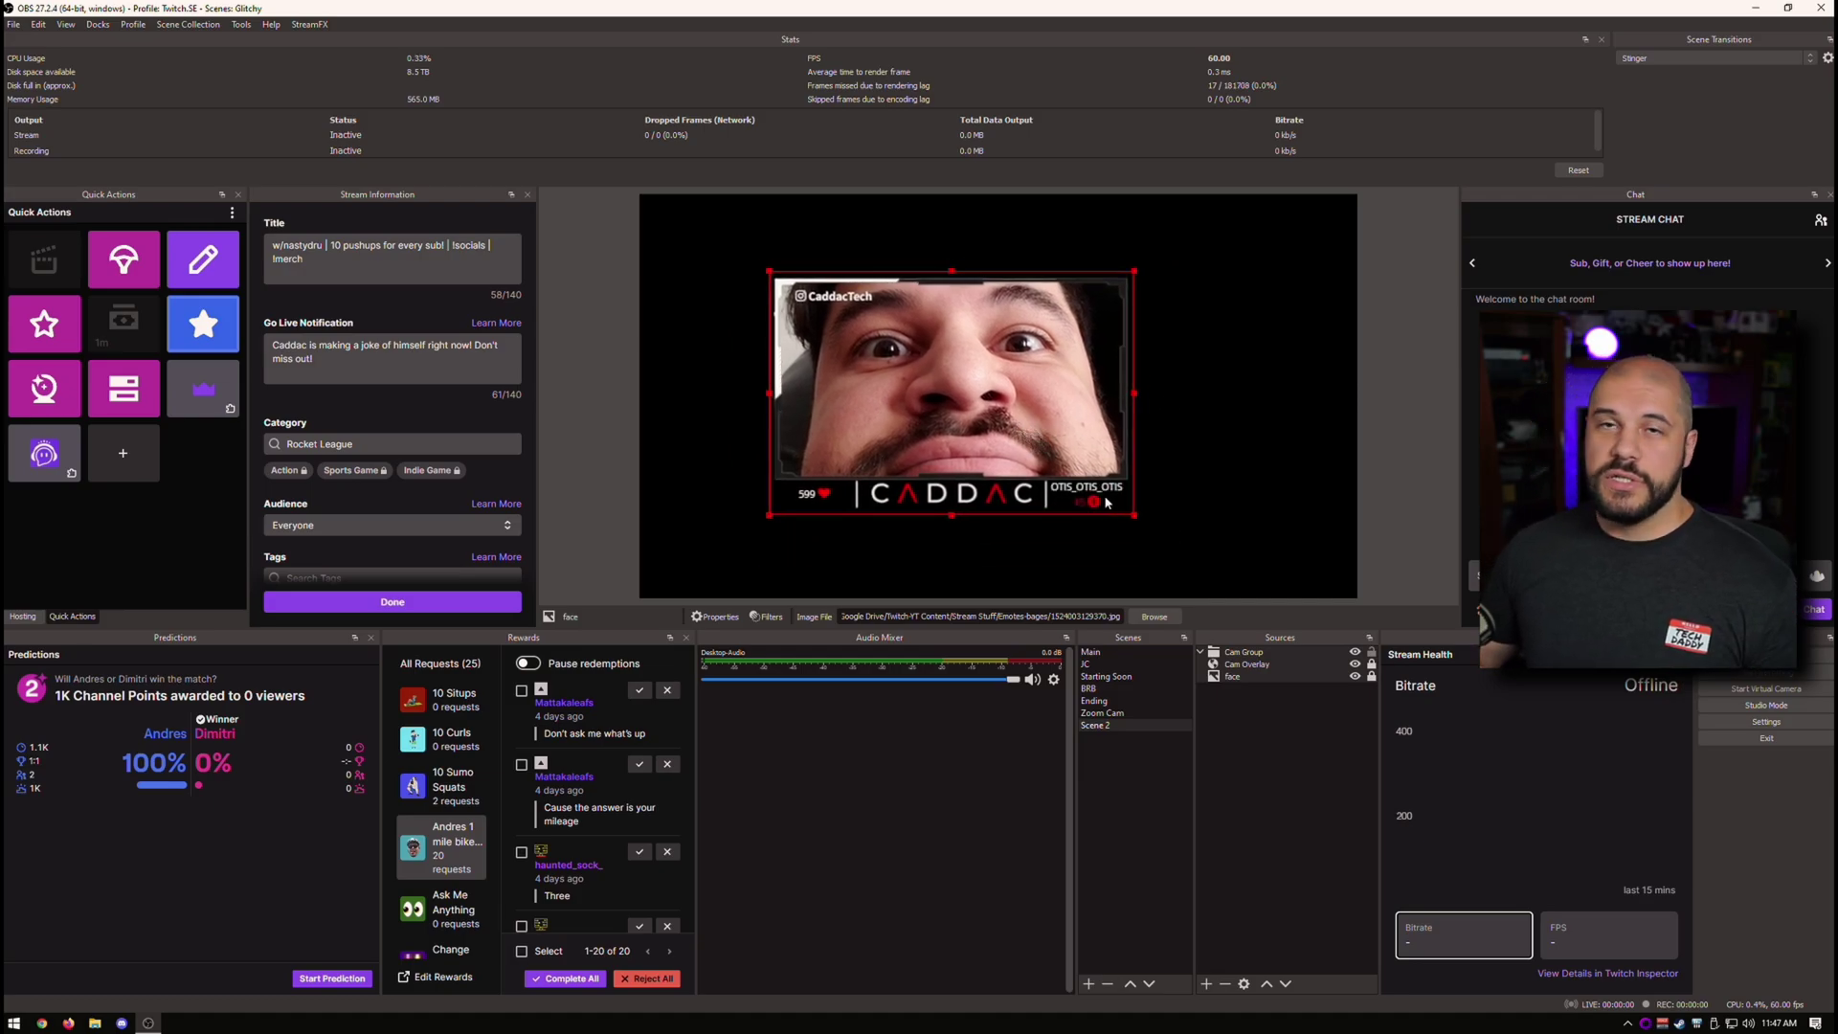
drag(1132, 518, 963, 399)
drag(861, 313, 745, 430)
click(959, 407)
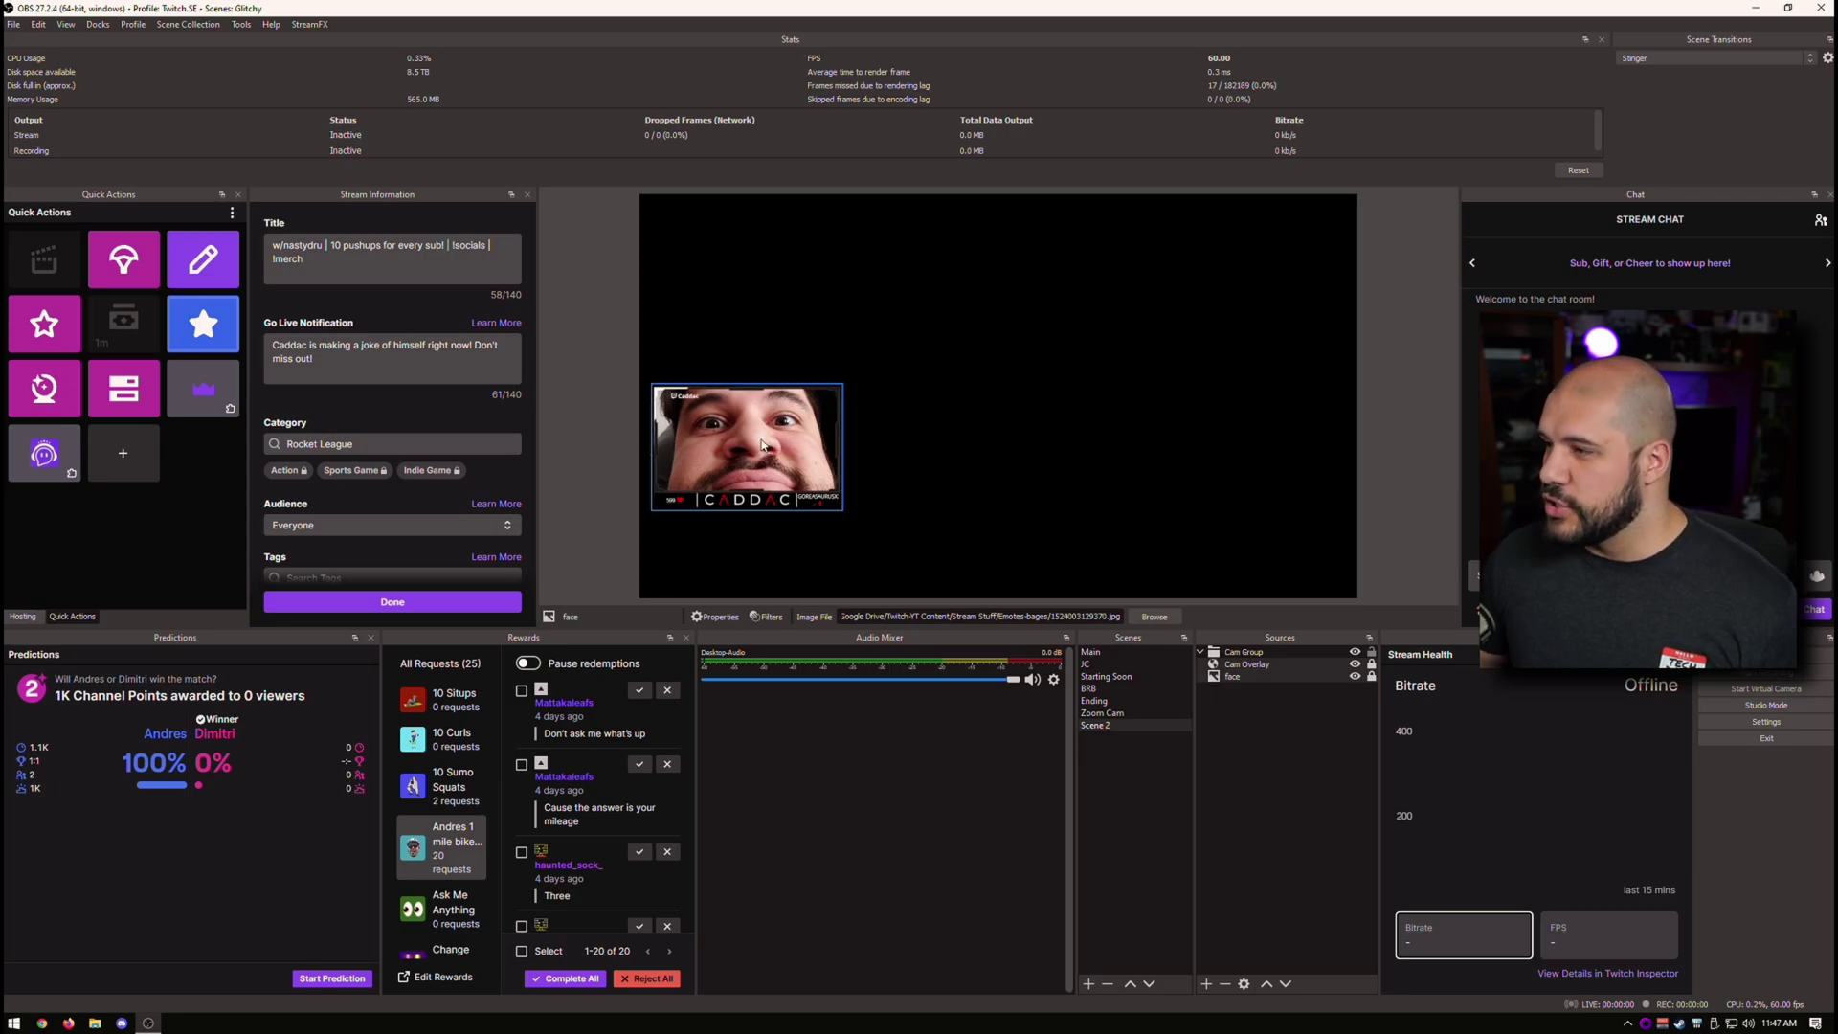
drag(763, 444, 755, 491)
click(829, 327)
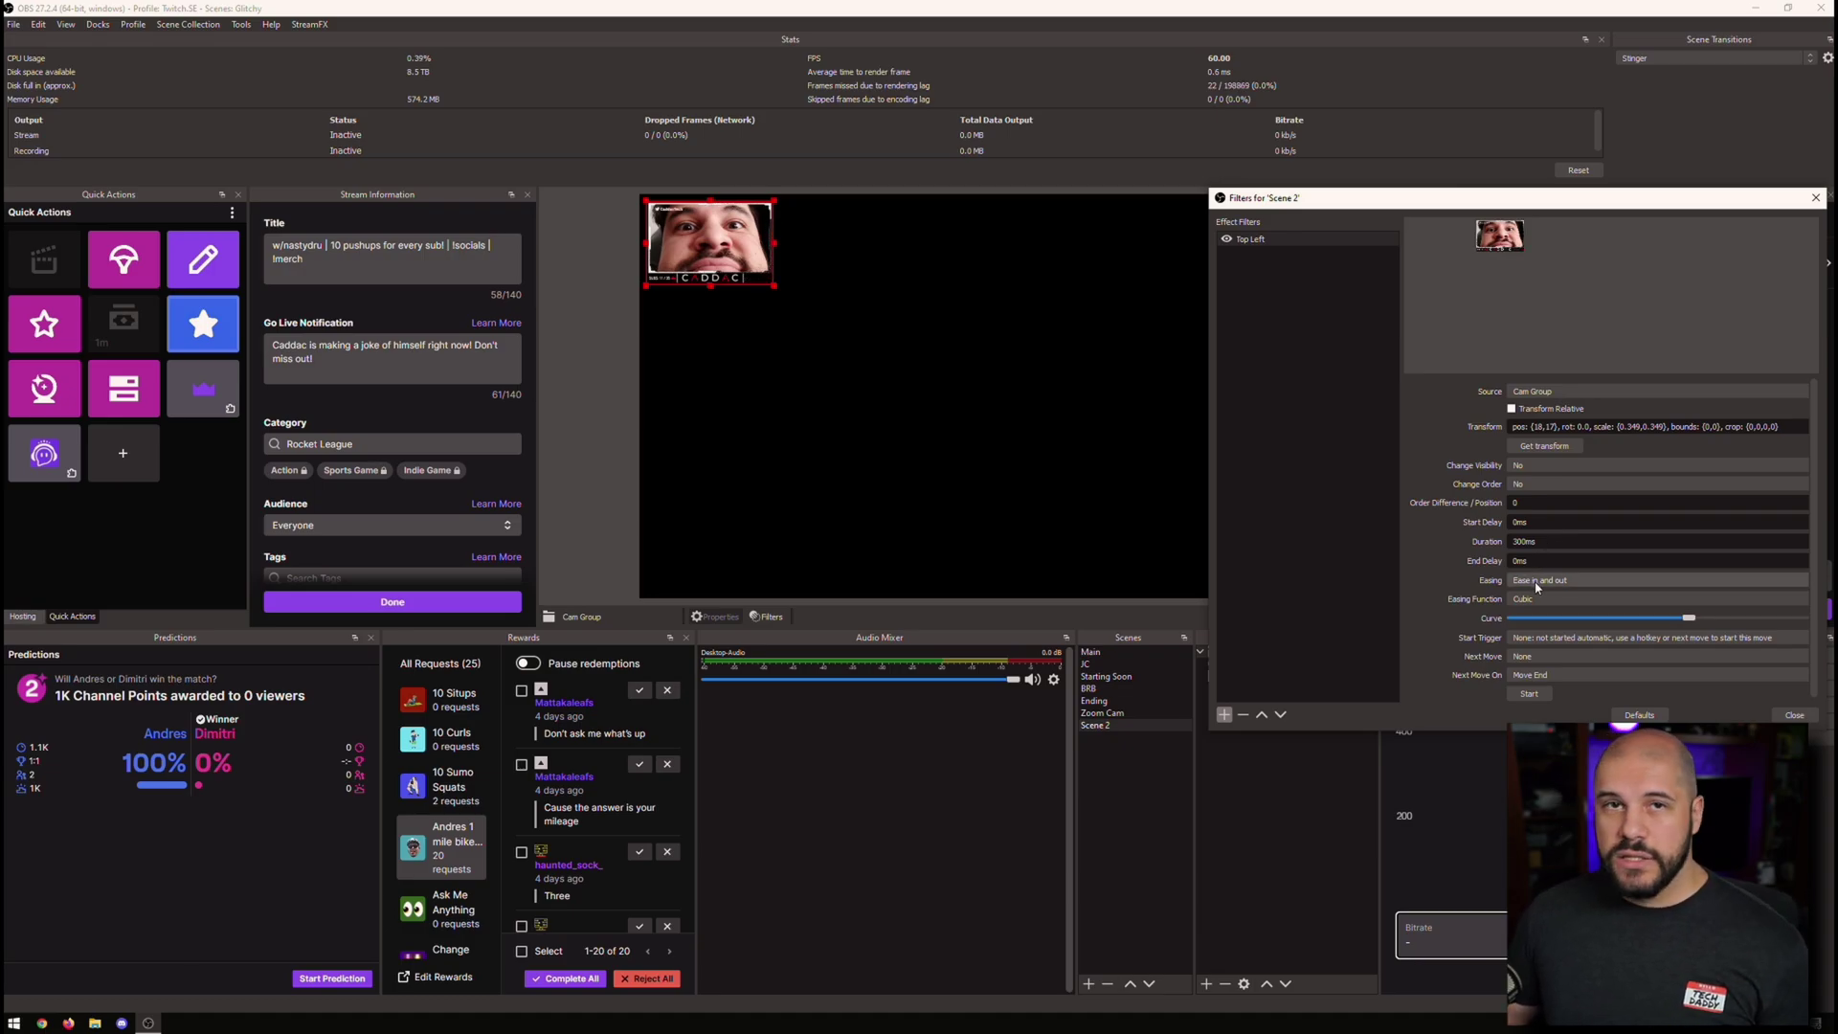
Step: Set the Top Left filter's Start Trigger to Enable & Disable and close the filters
click(1581, 639)
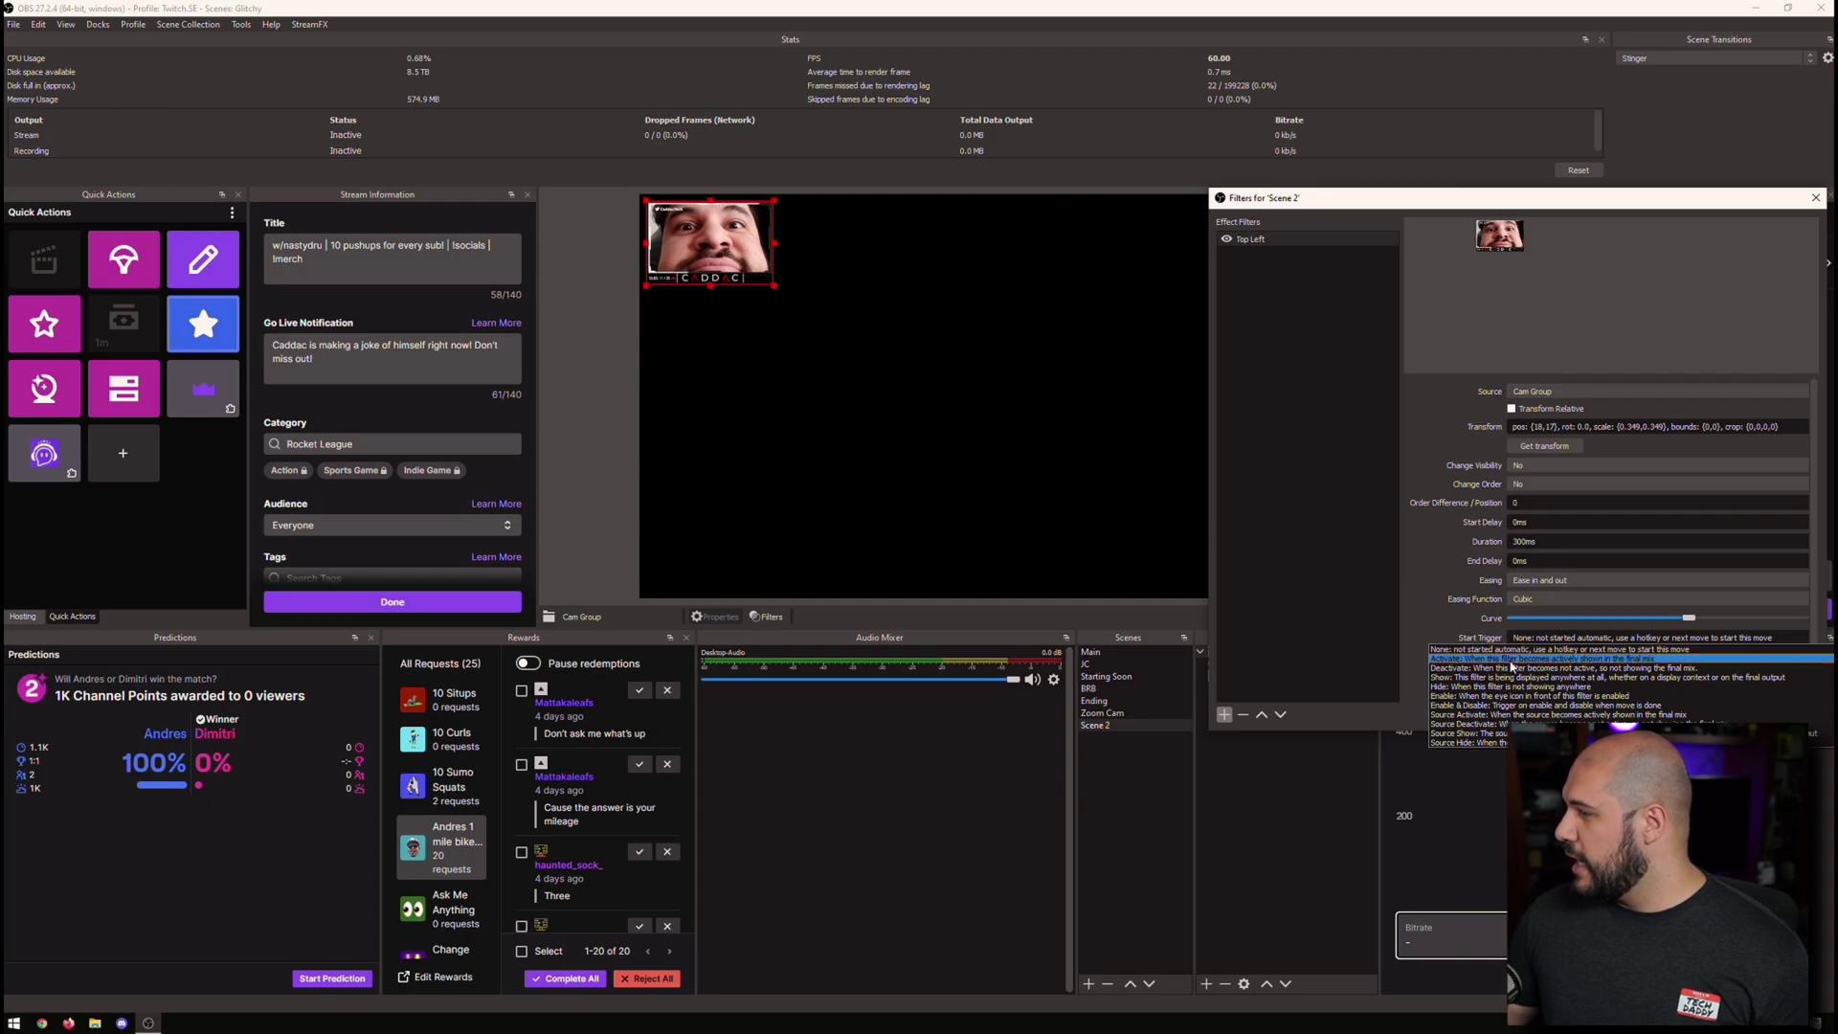
click(1475, 706)
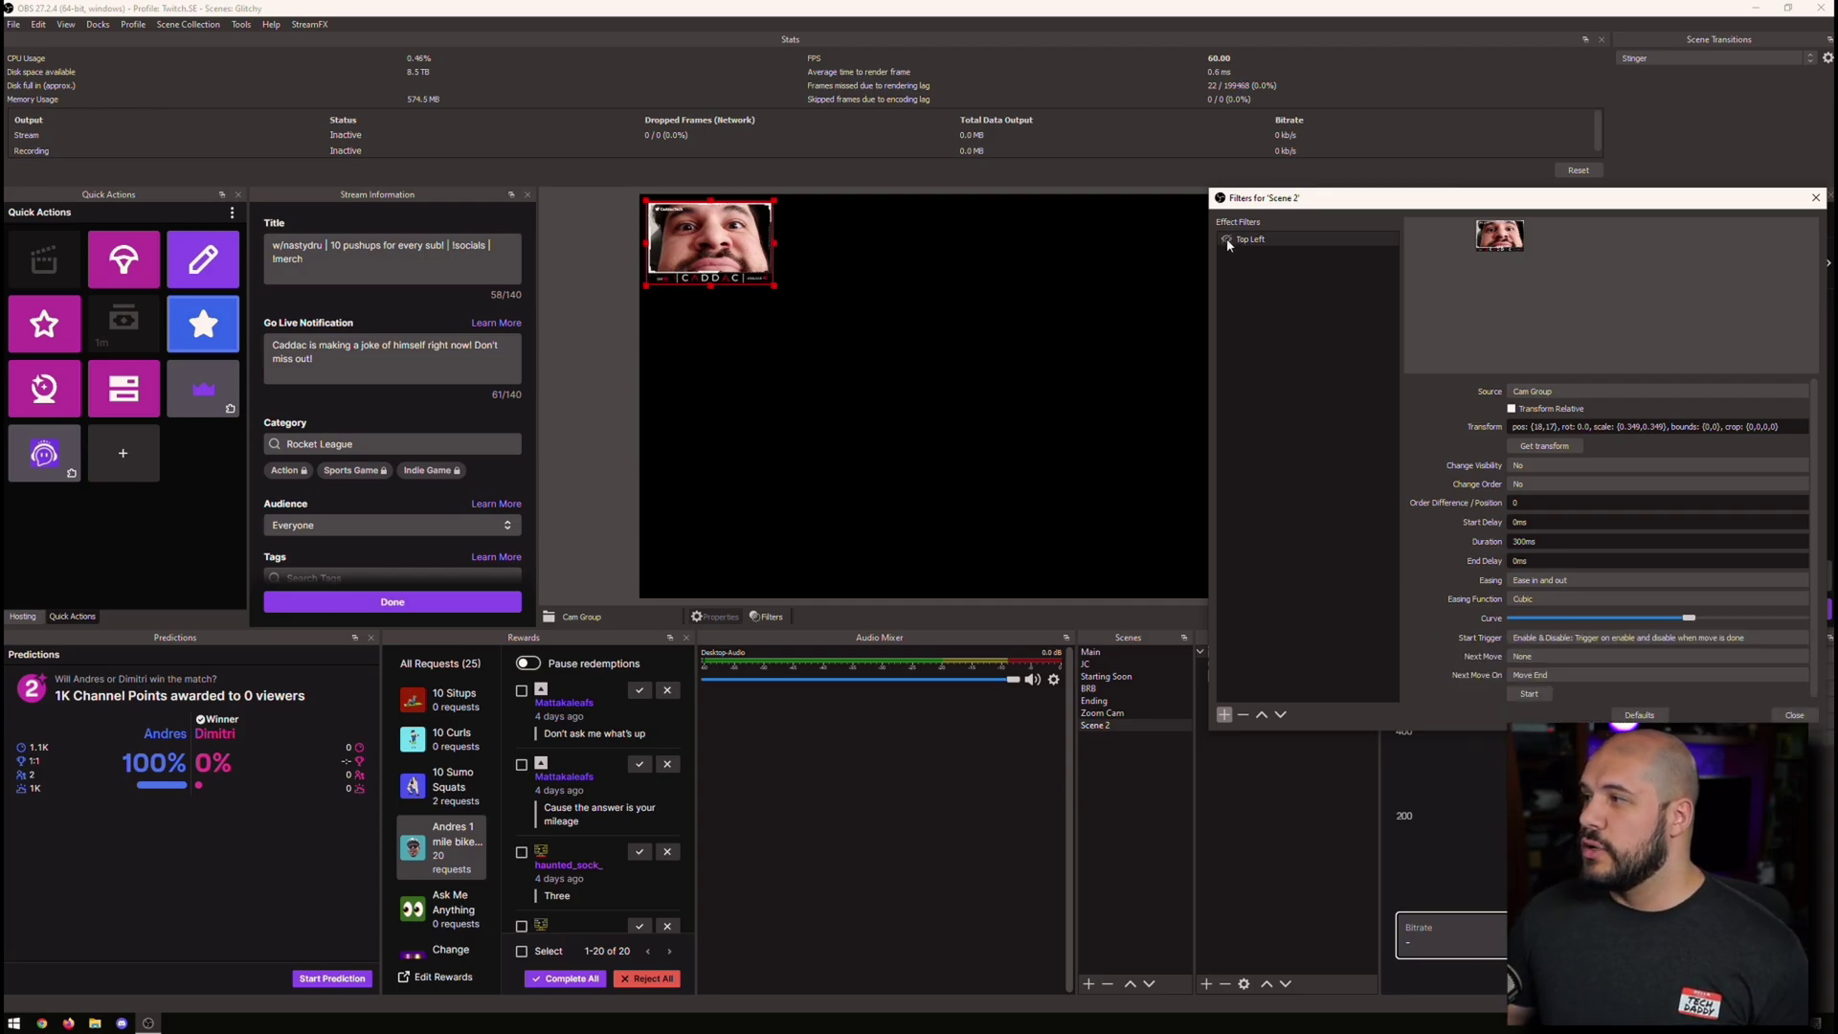
click(1793, 716)
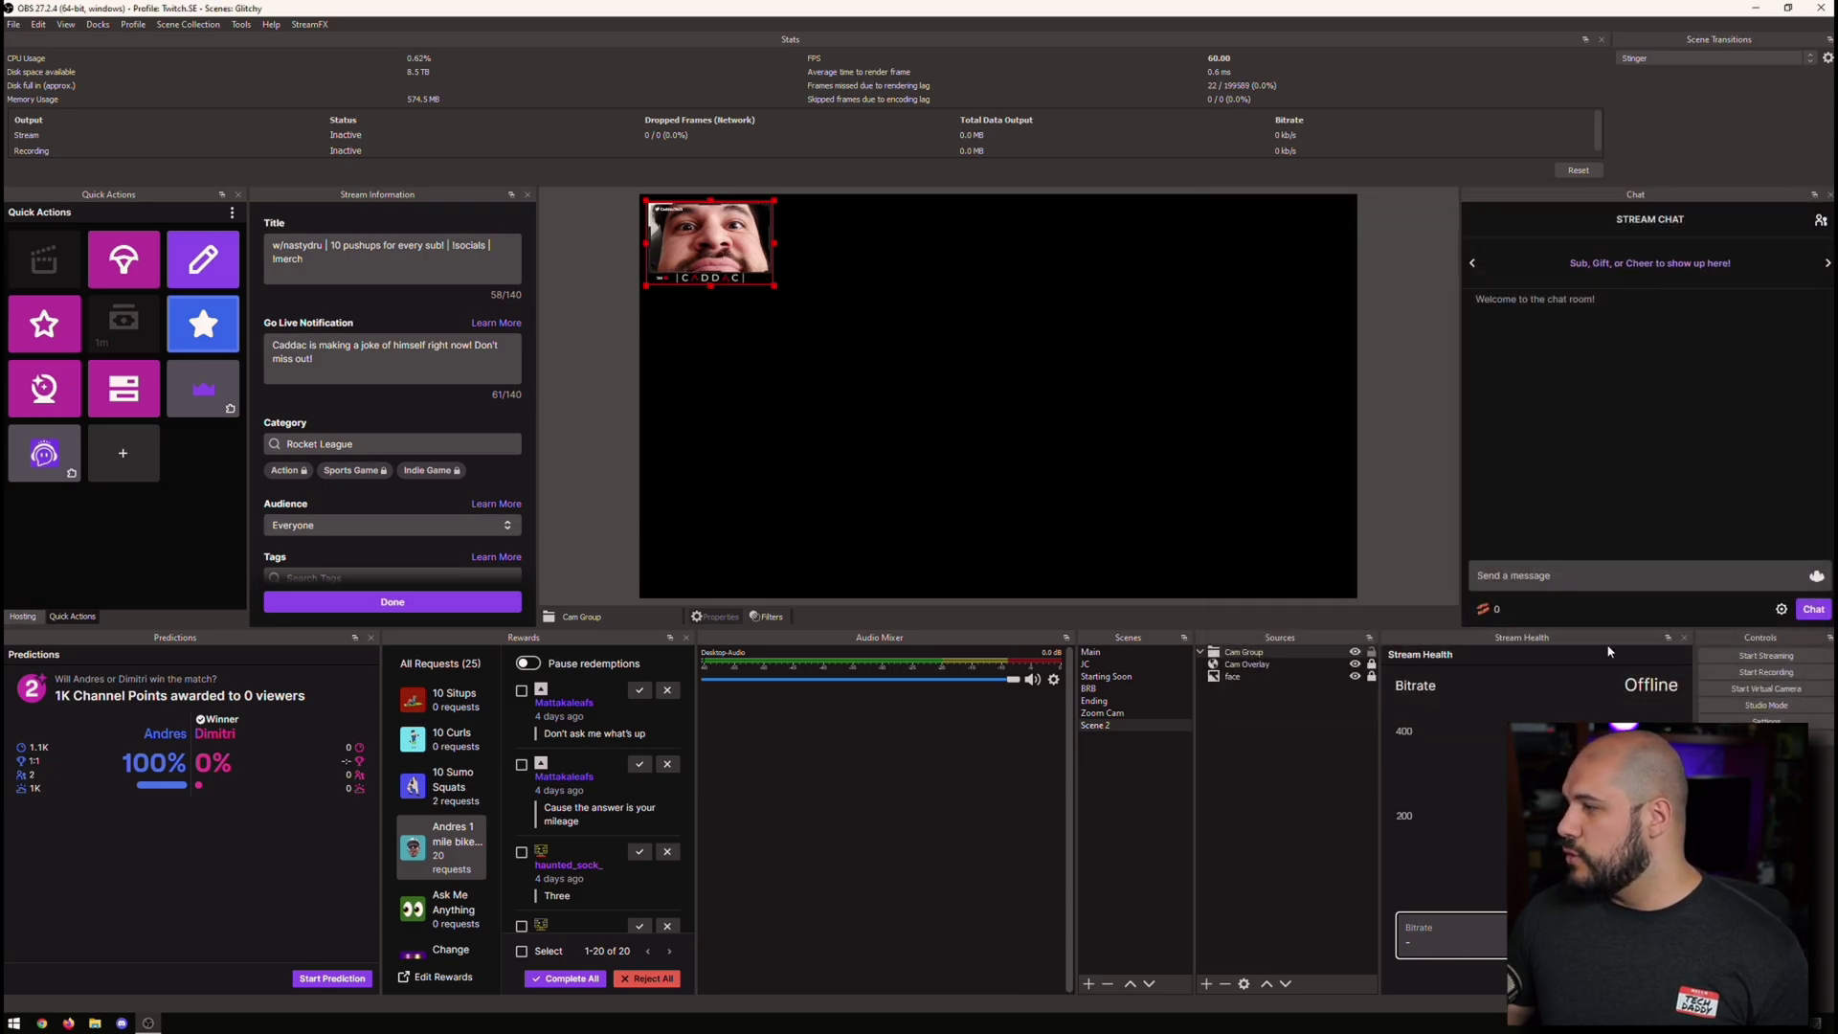
Step: Reopen the Scene 2 filters and move the window clear of the preview
right_click(1131, 731)
click(1176, 871)
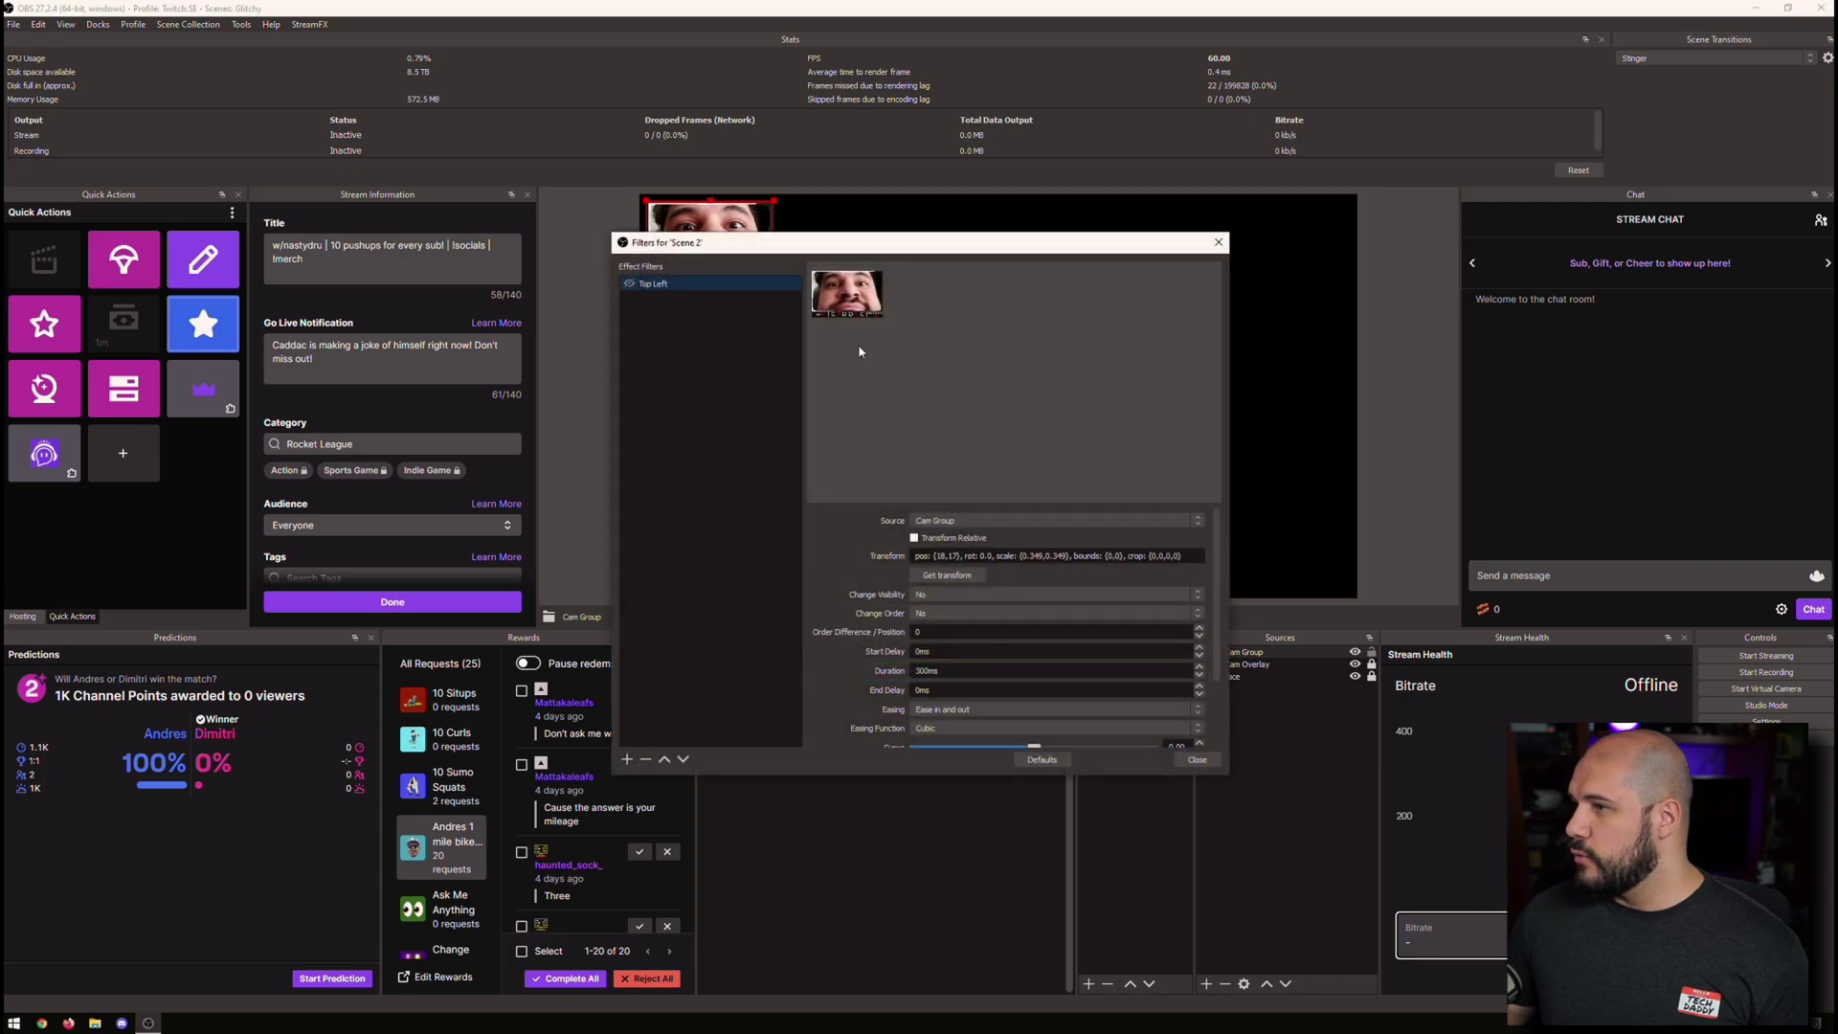
drag(791, 251, 1185, 272)
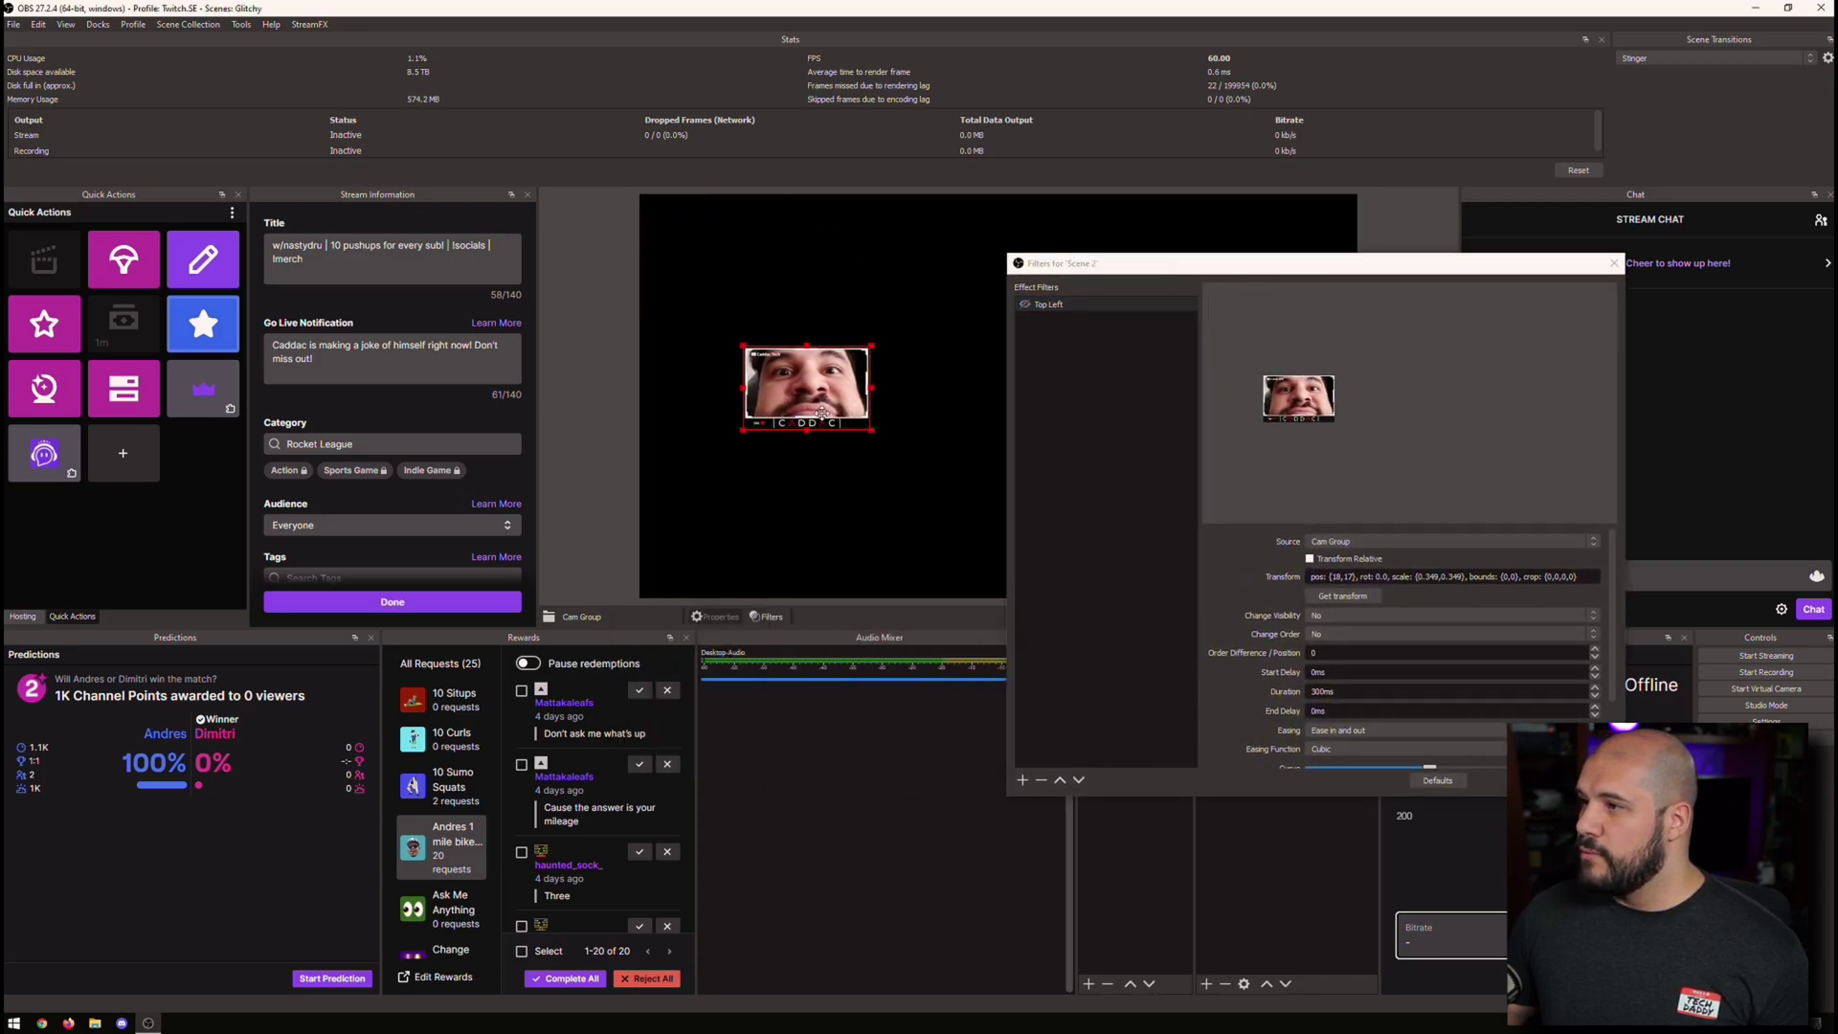
Step: Drag Cam Group to the bottom centre and toggle Top Left to confirm it slides back top-left
click(1024, 305)
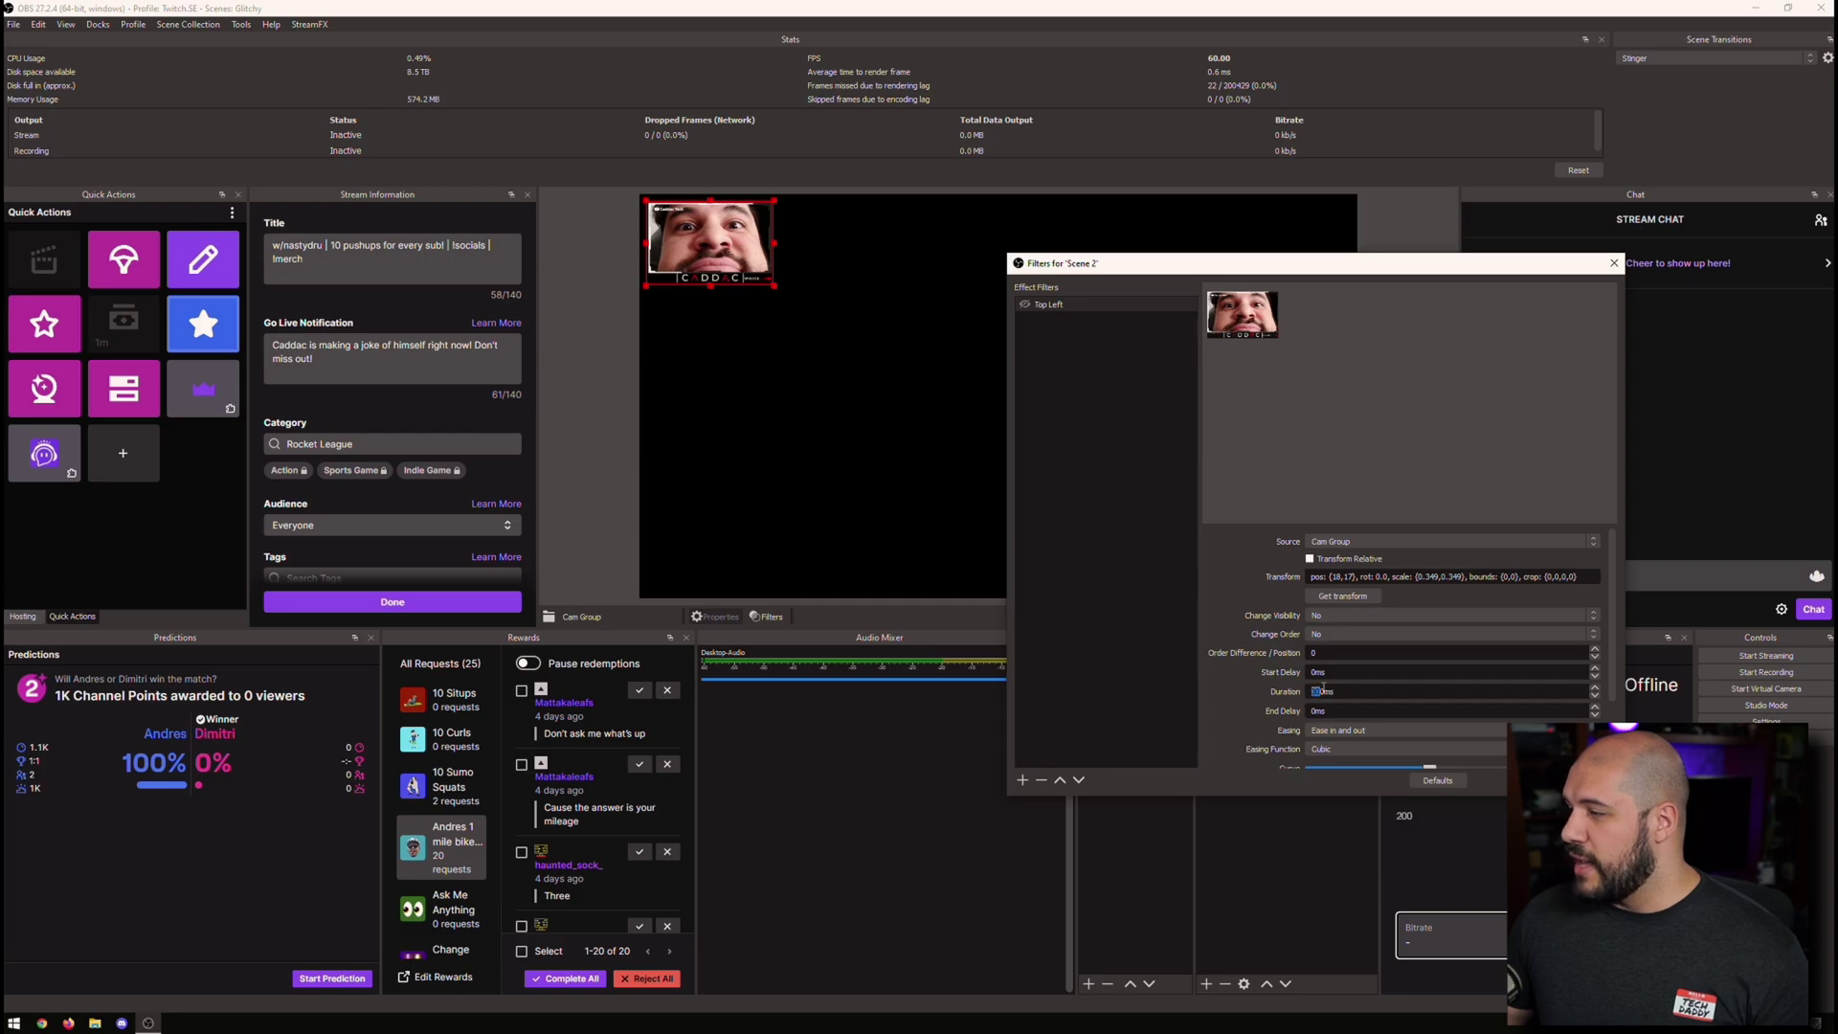
text(100)
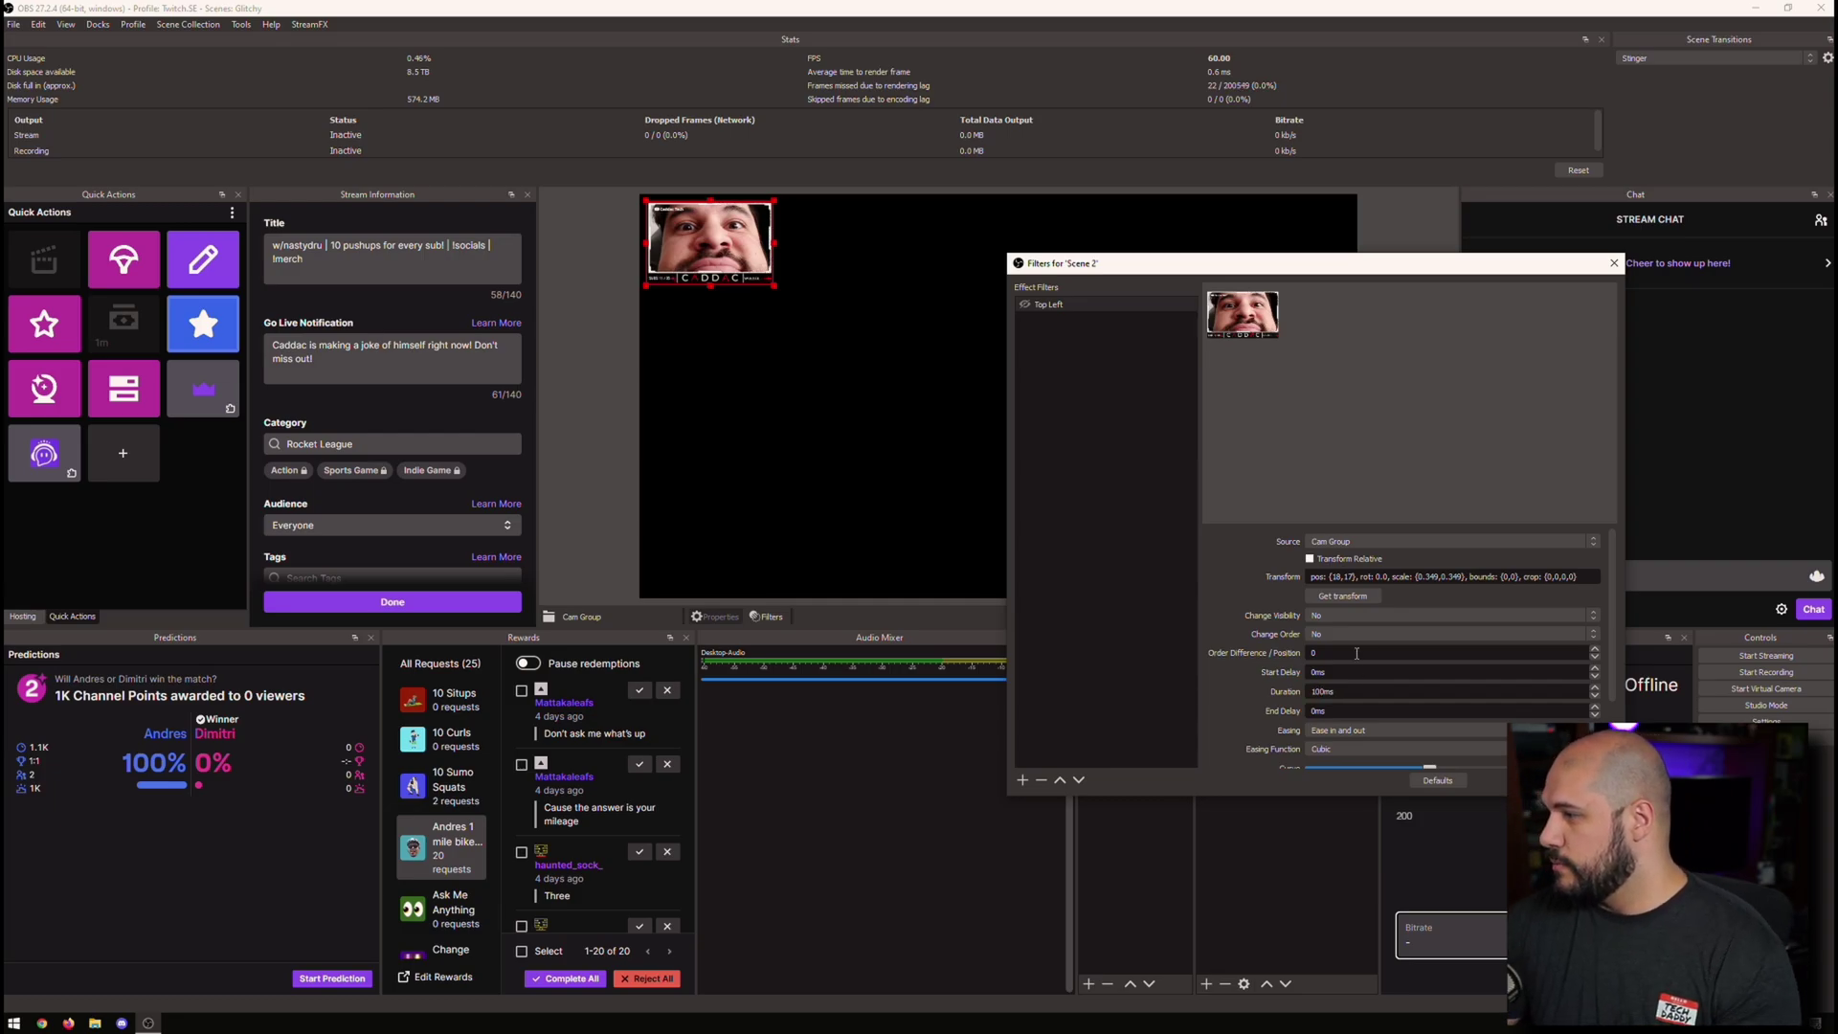
text(0)
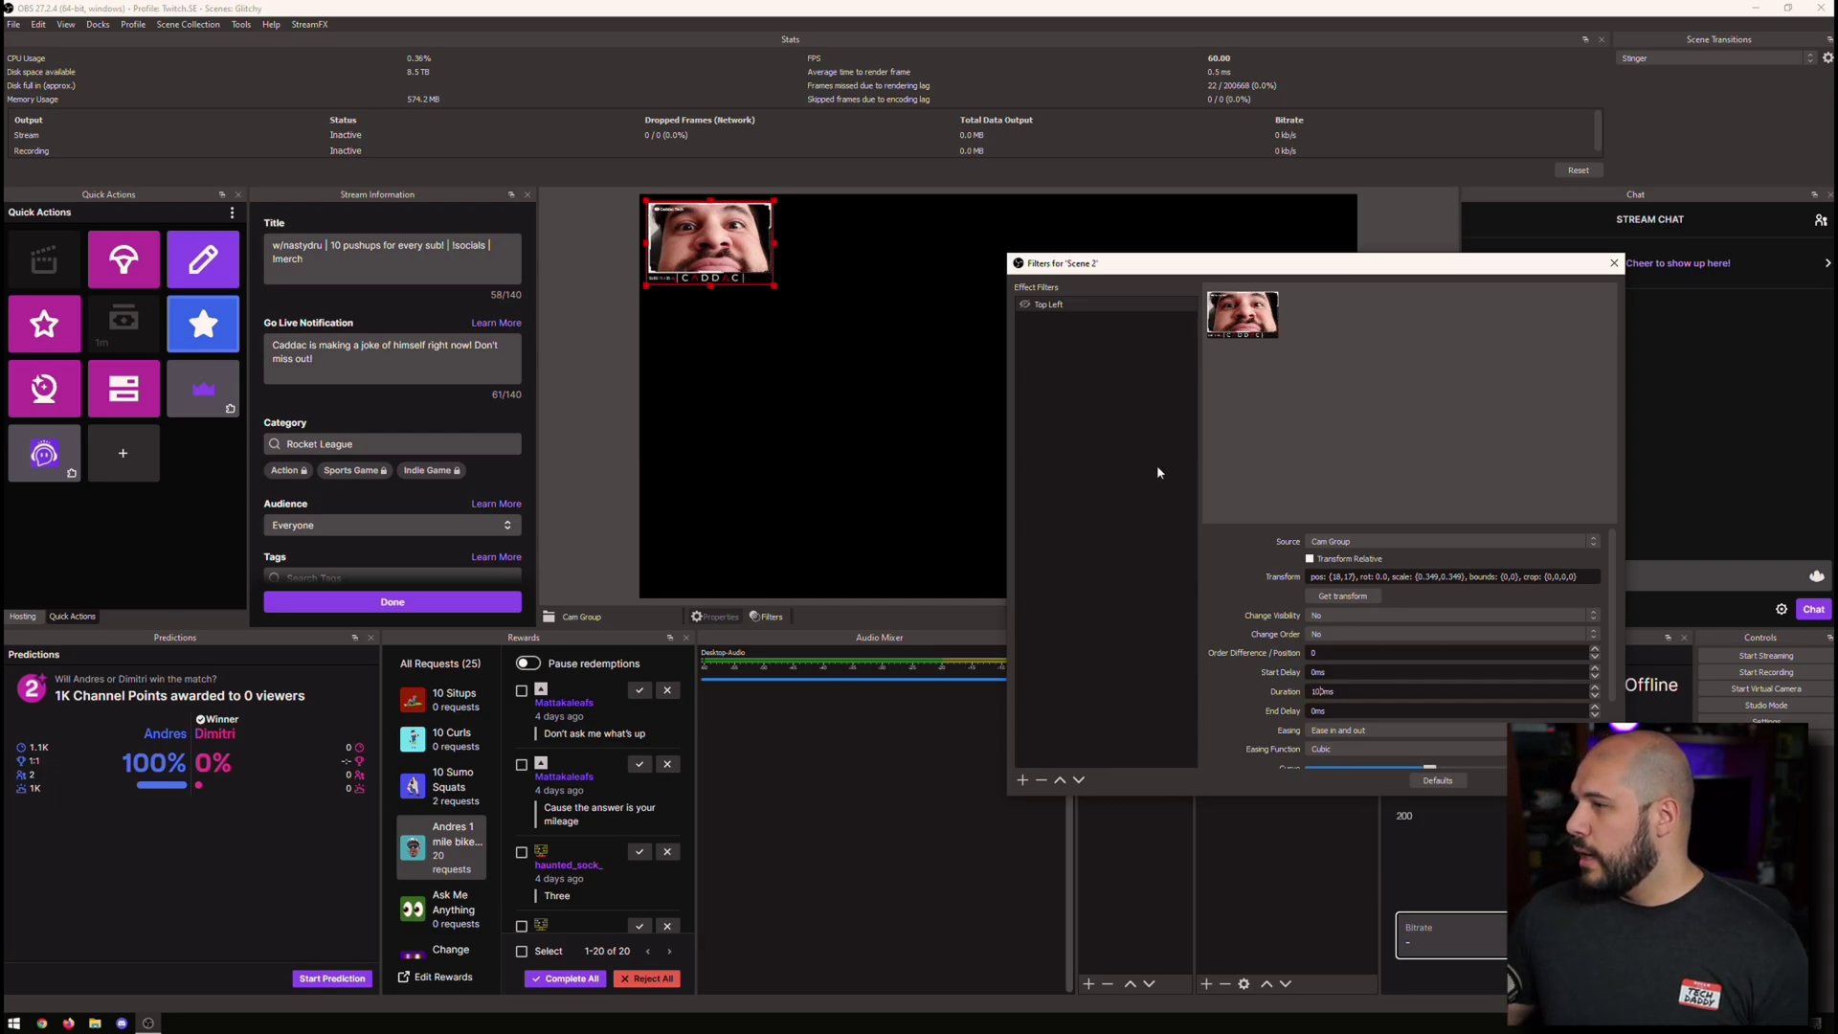
drag(761, 222, 946, 548)
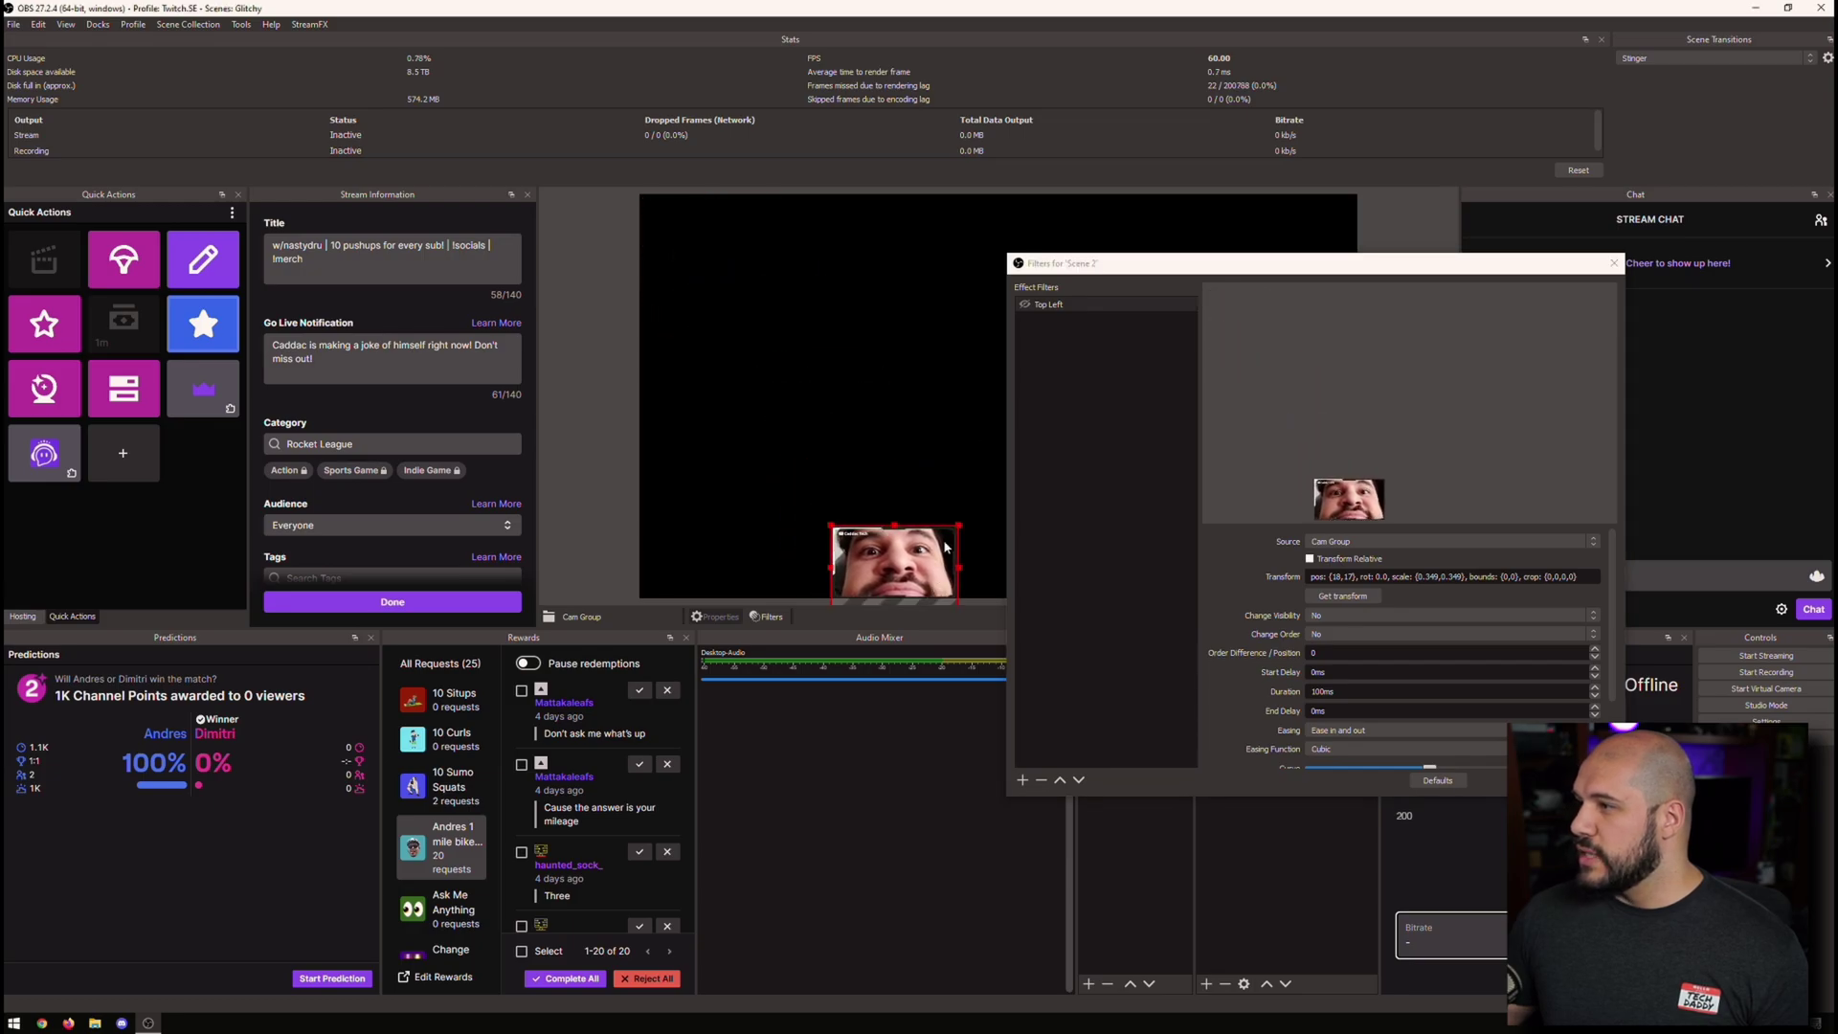
click(1024, 305)
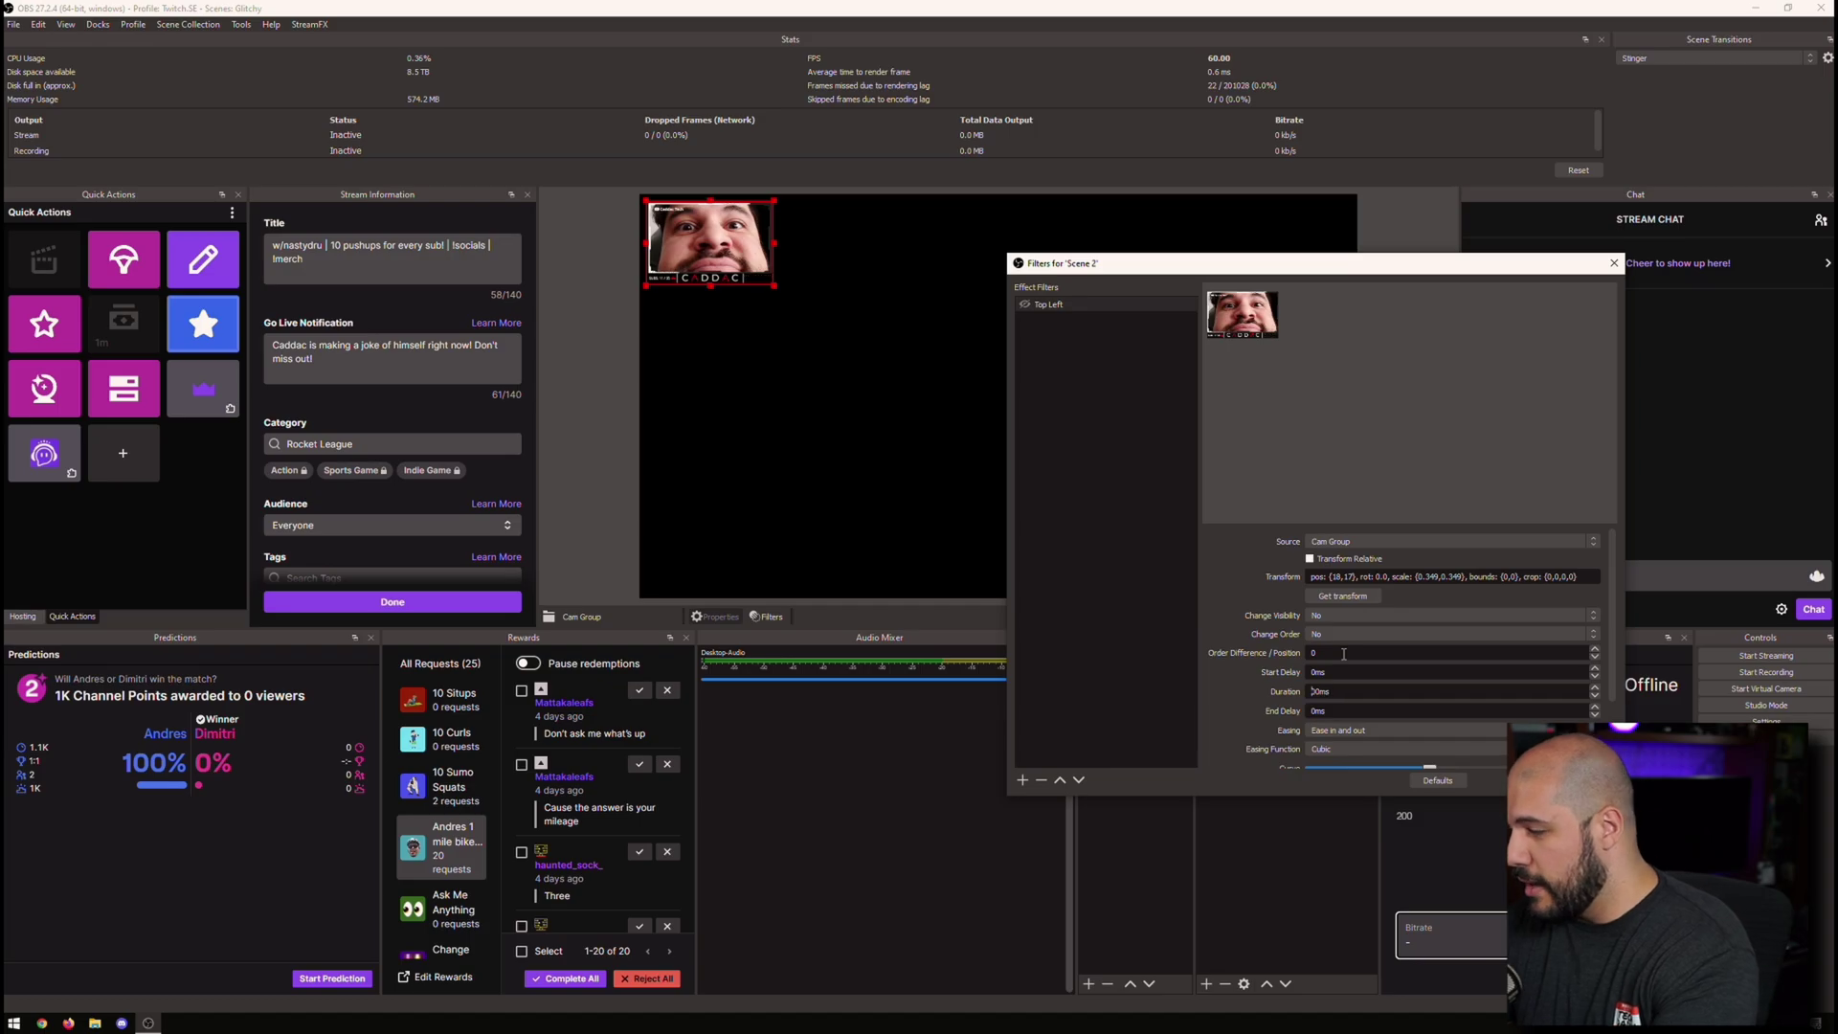
scroll(1251, 614, down, 3)
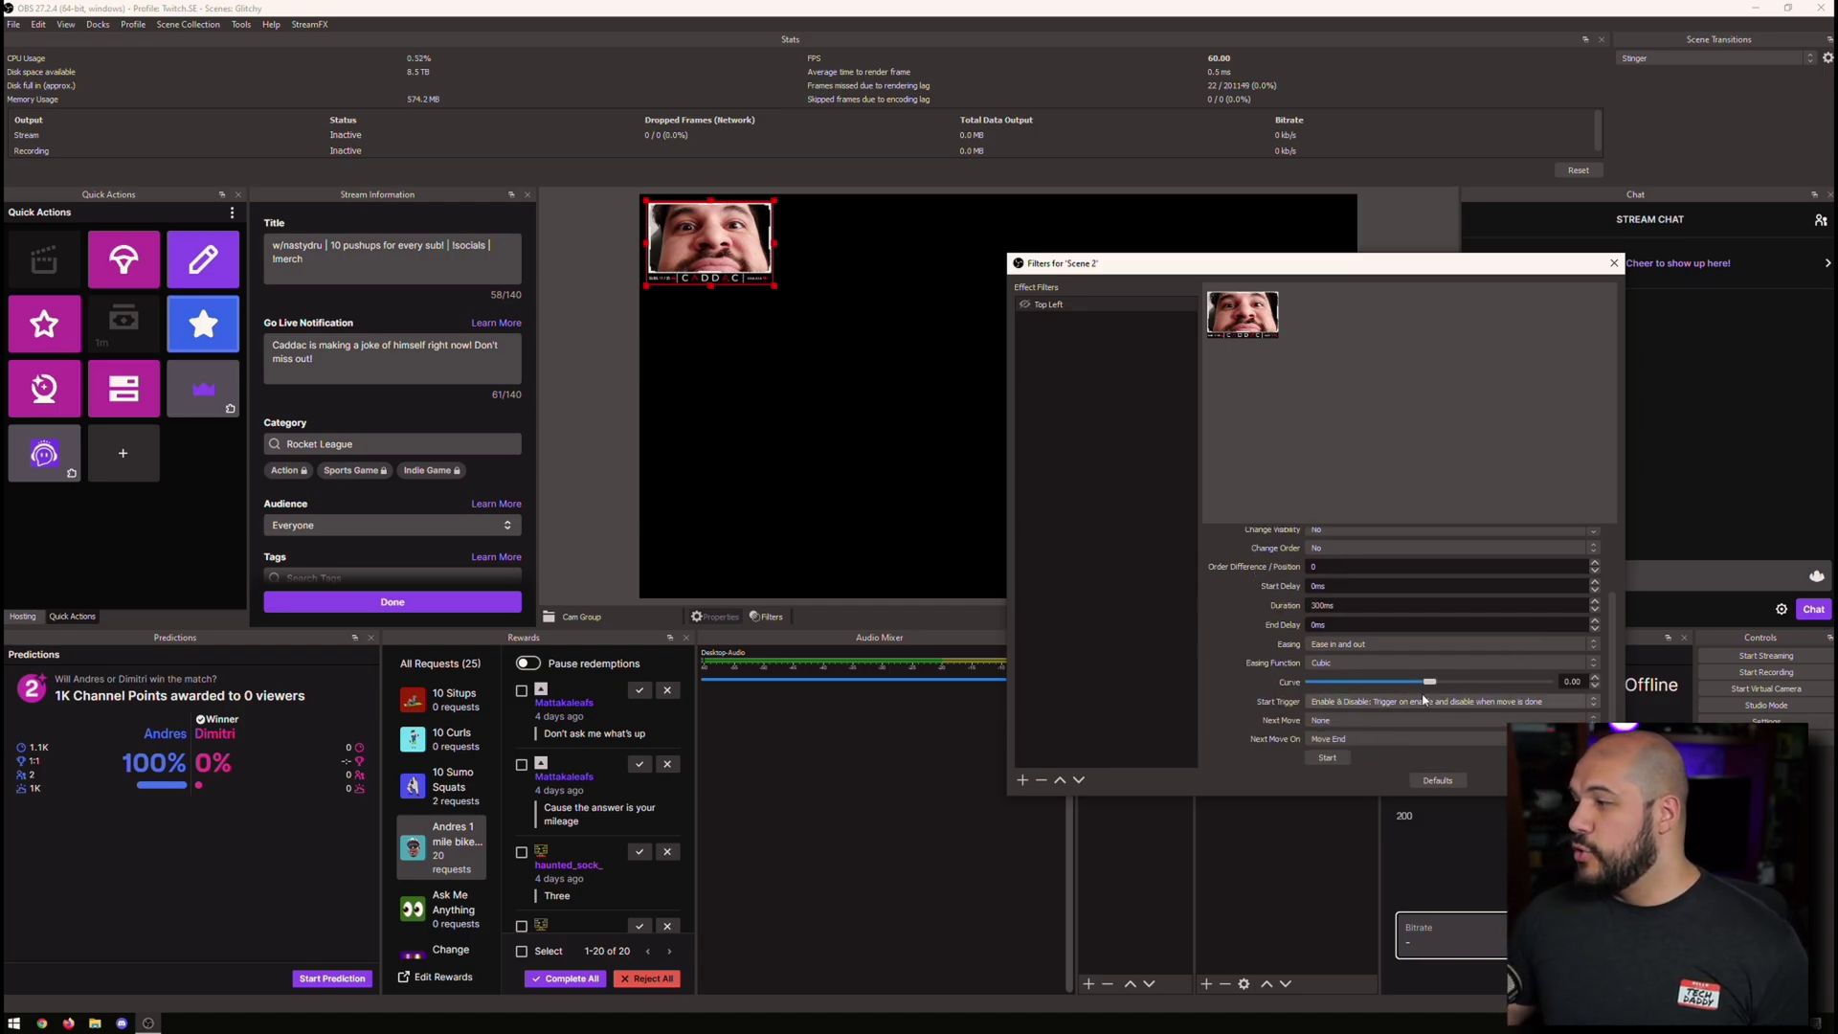
scroll(1226, 686, down, 1)
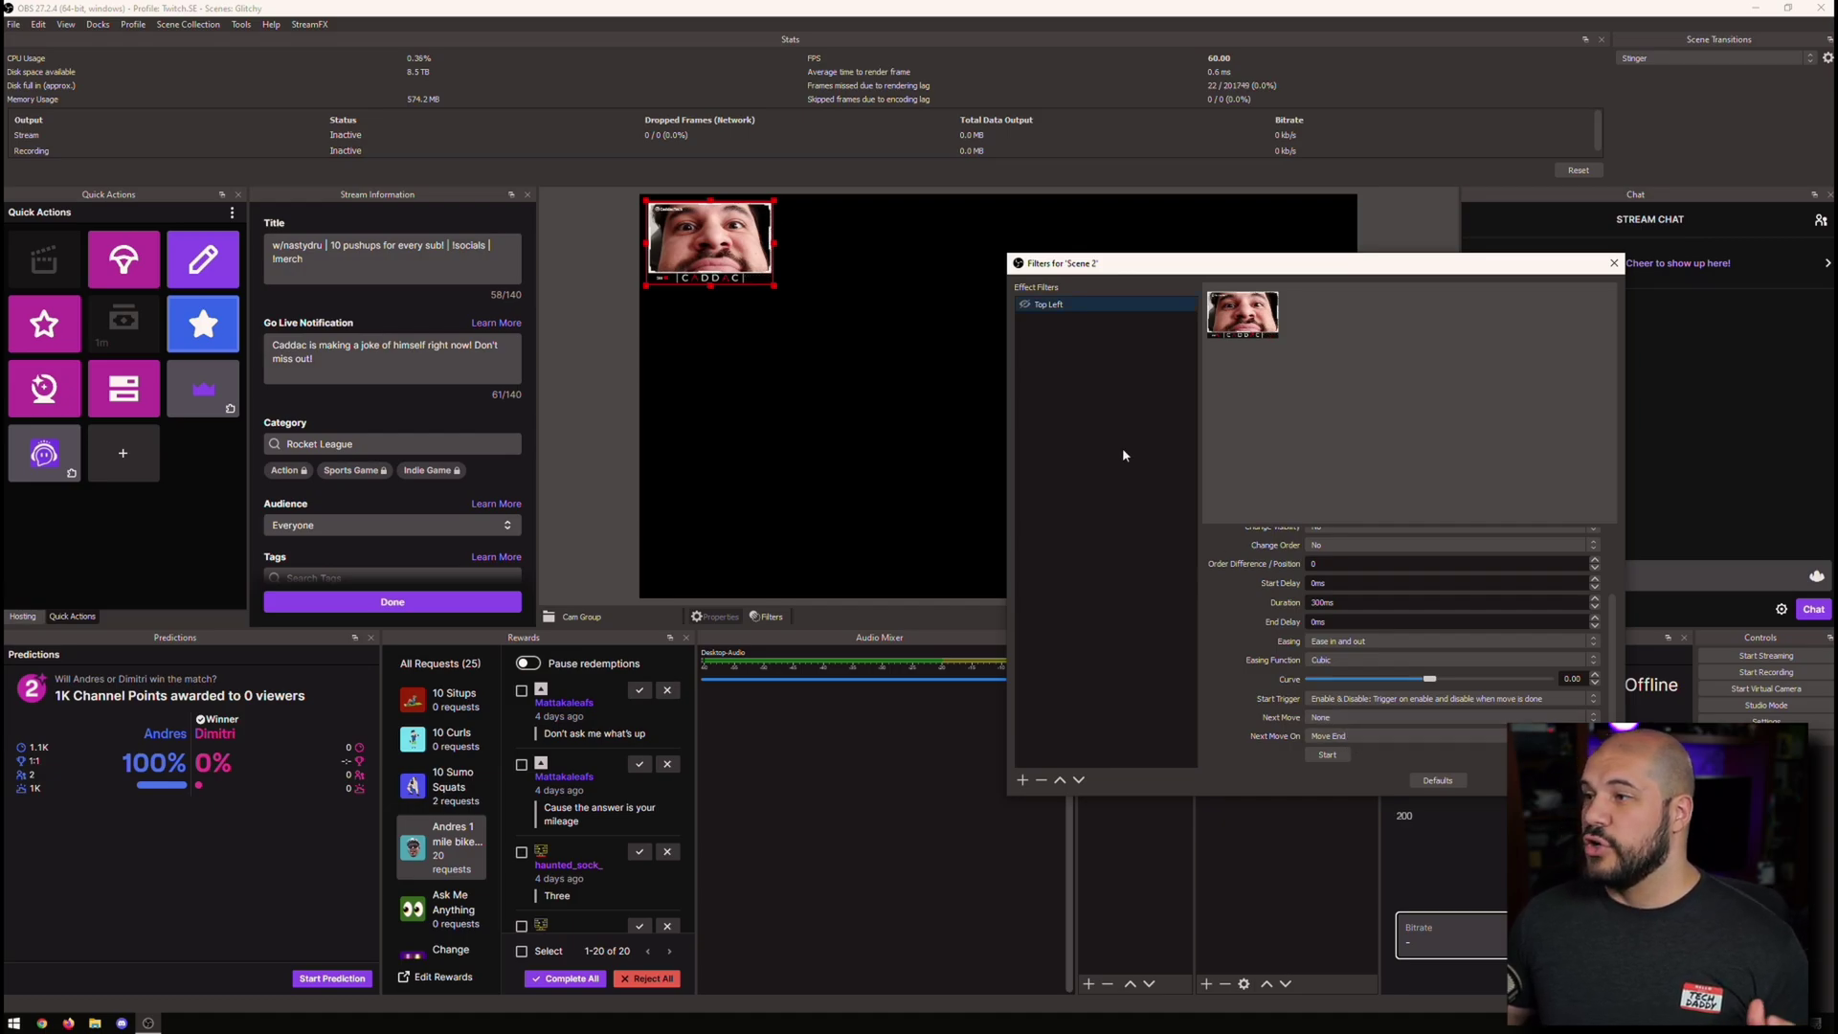
Step: Duplicate the Top Left filter and name the copy 'Top Right'
right_click(1043, 304)
click(1077, 312)
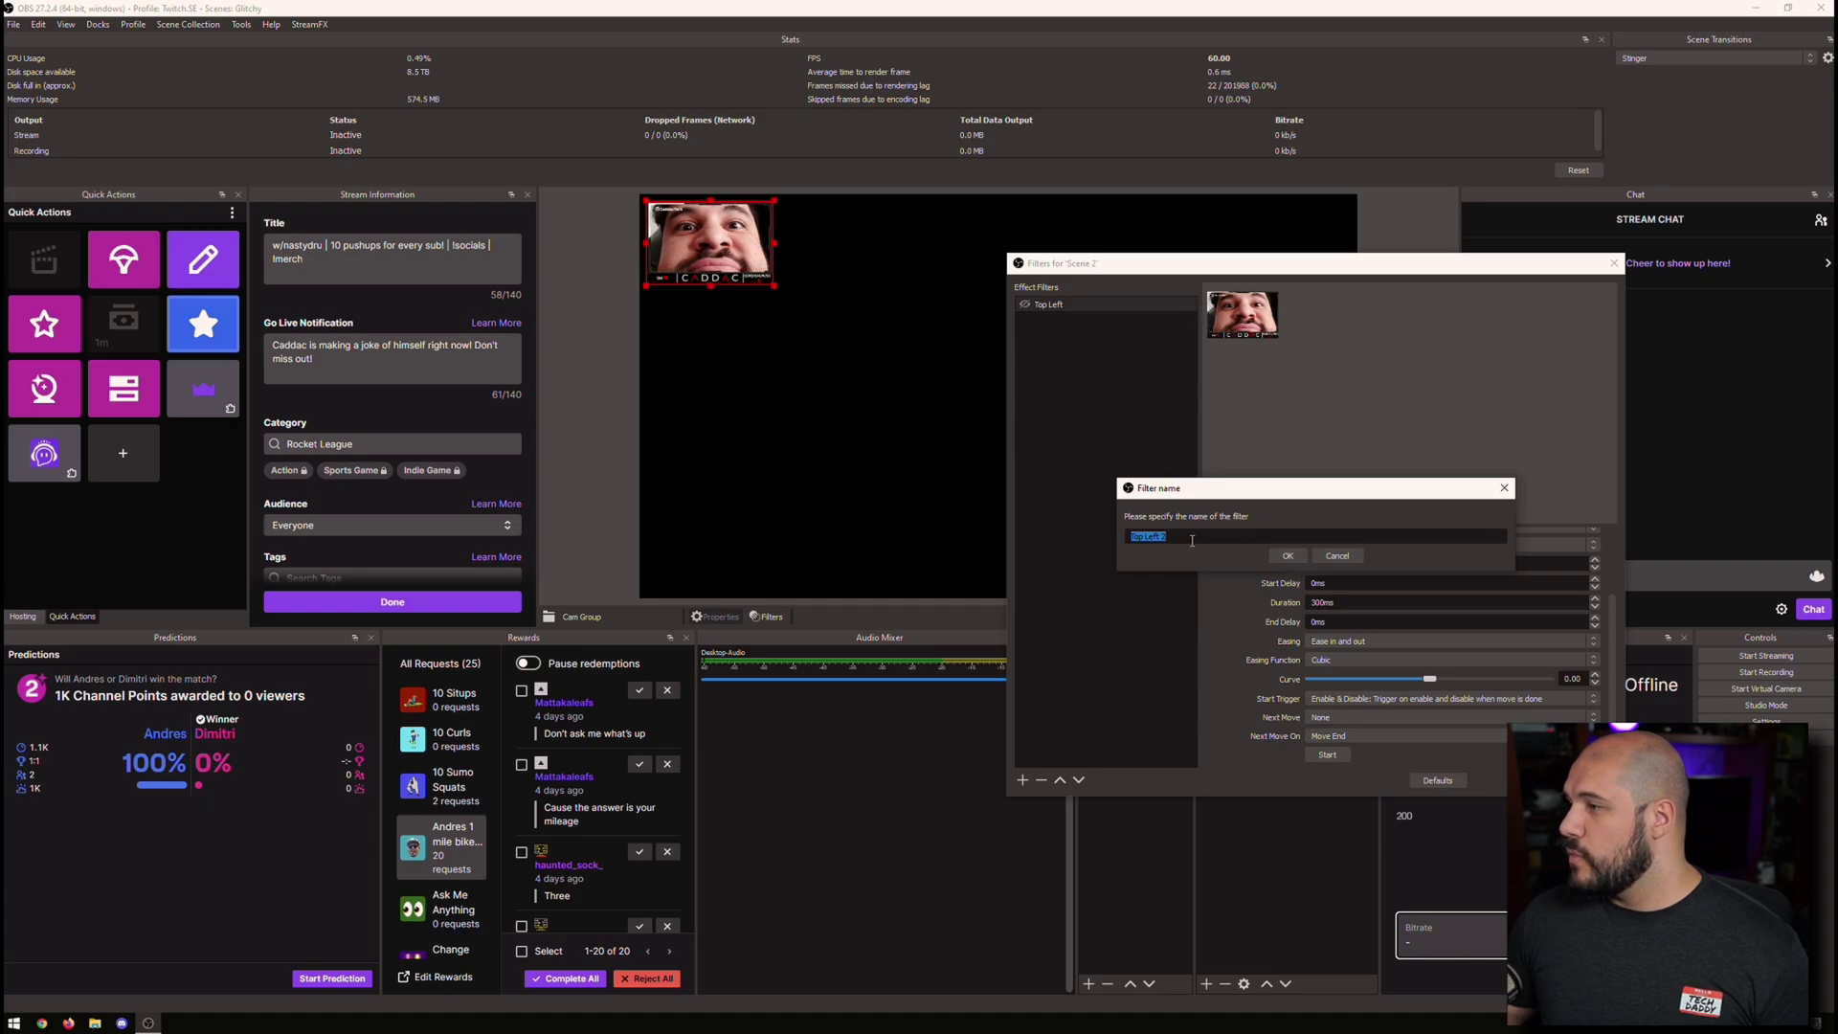
text(Top R)
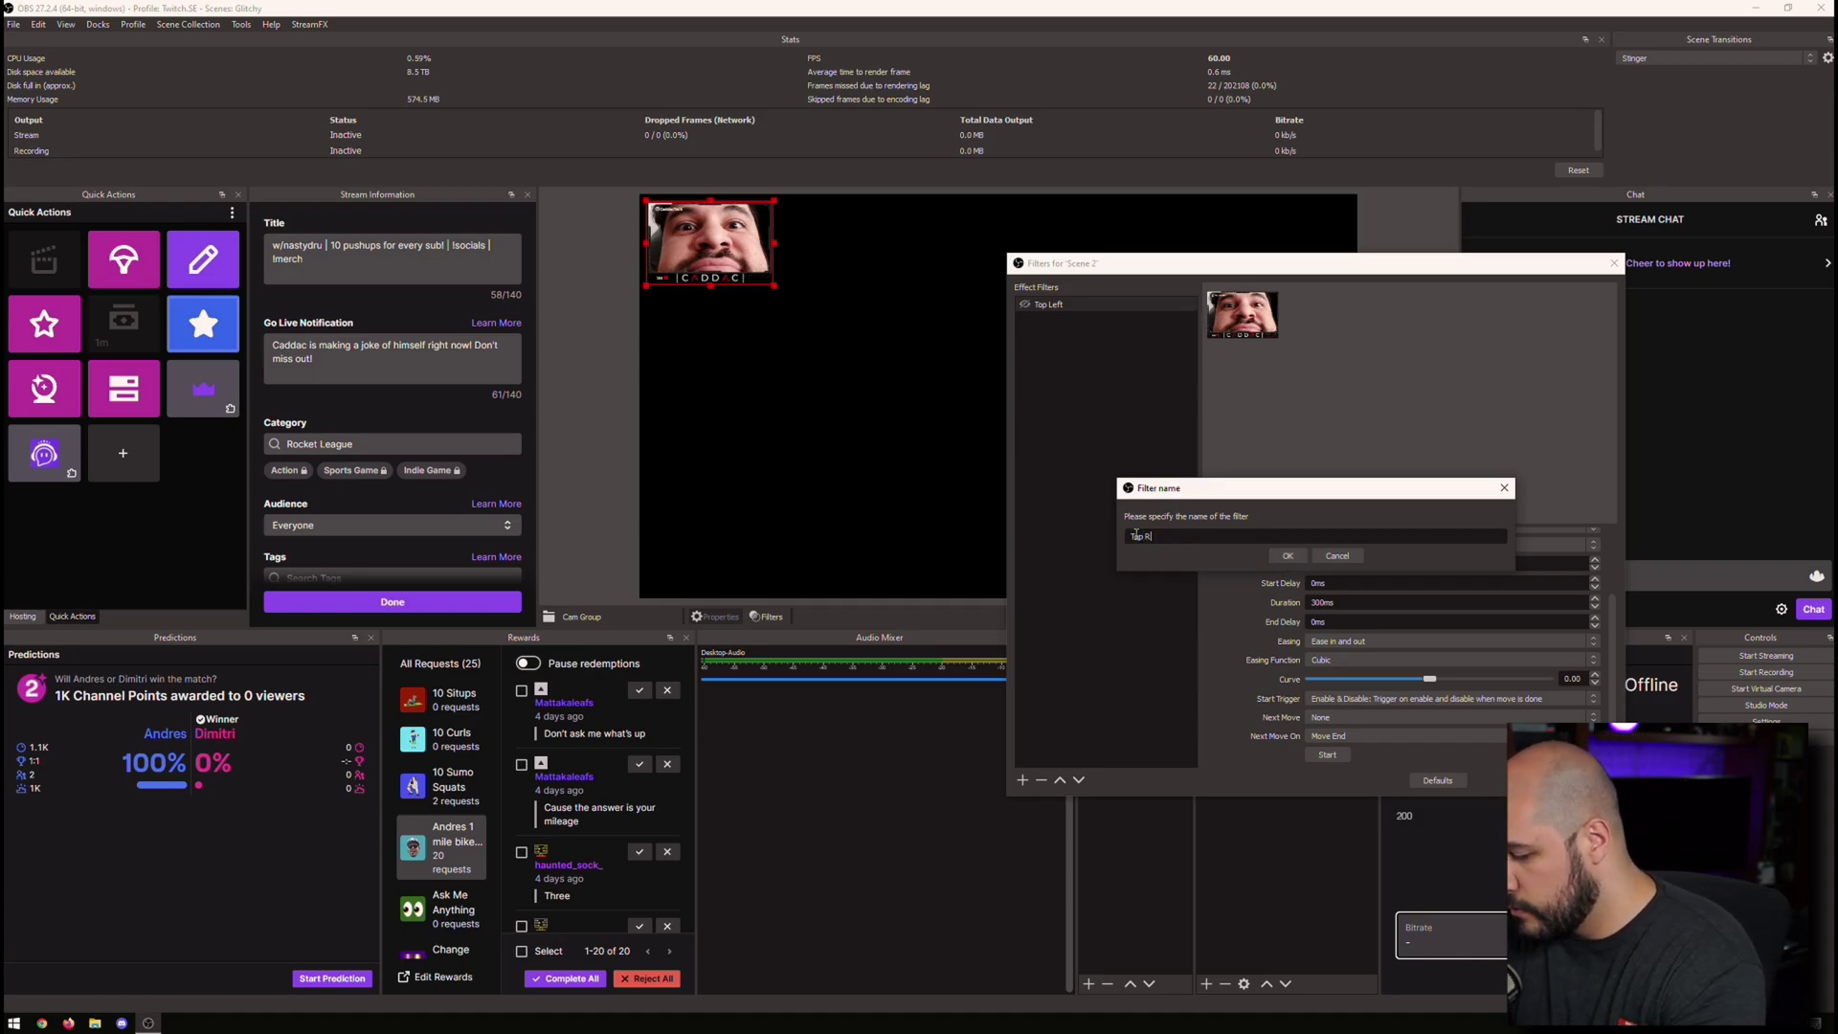
text(ight)
key(Return)
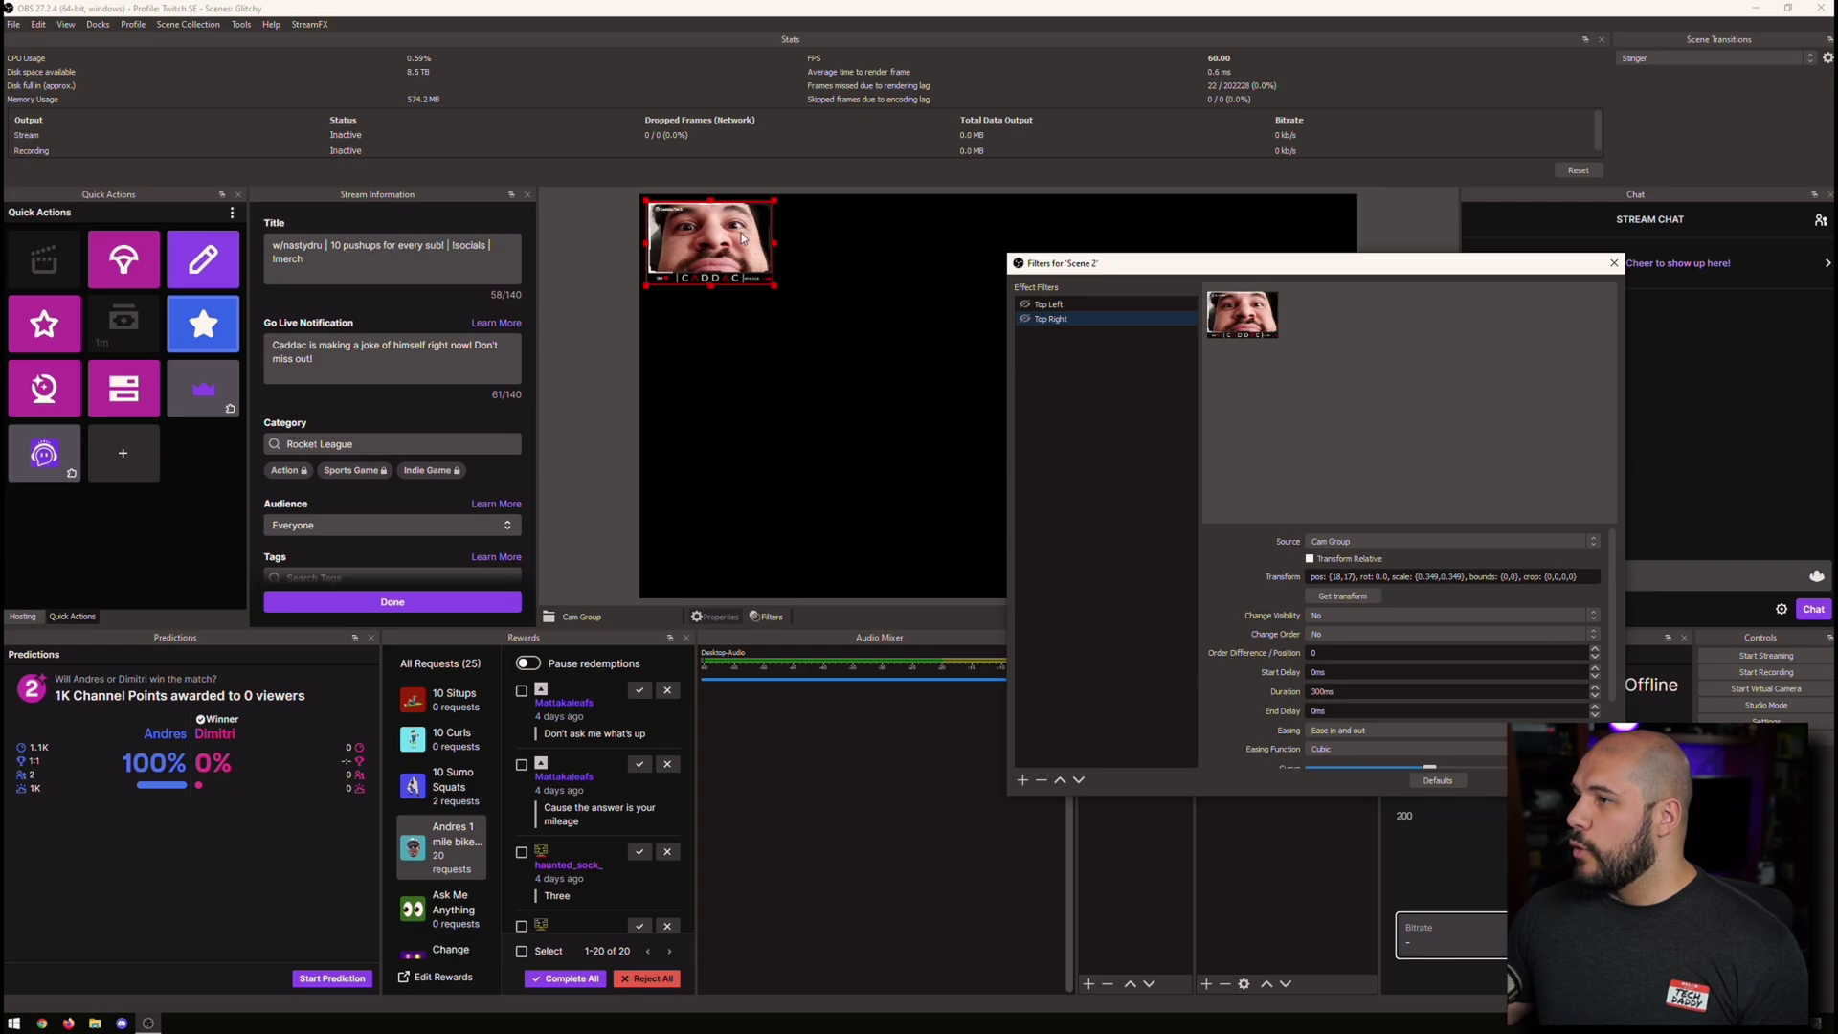
Step: Store Cam Group's top-right corner position in Top Right and test the slide
drag(742, 238, 1314, 228)
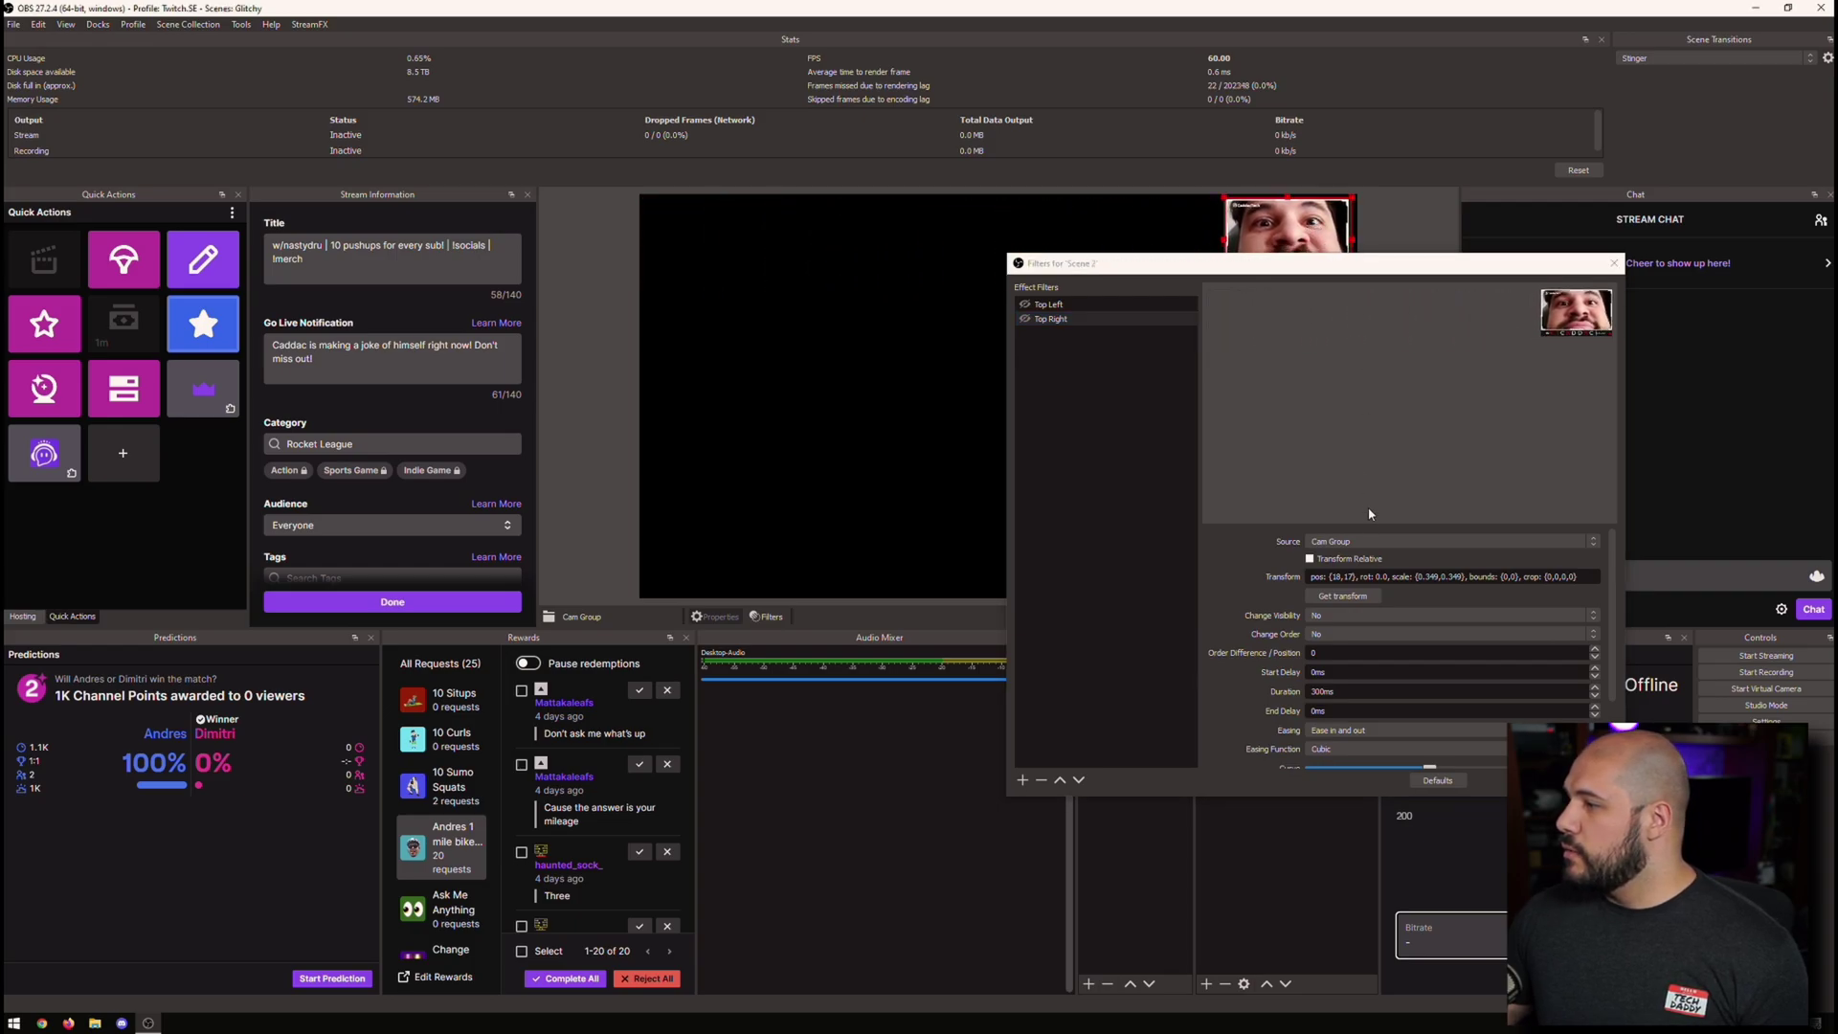
click(1342, 596)
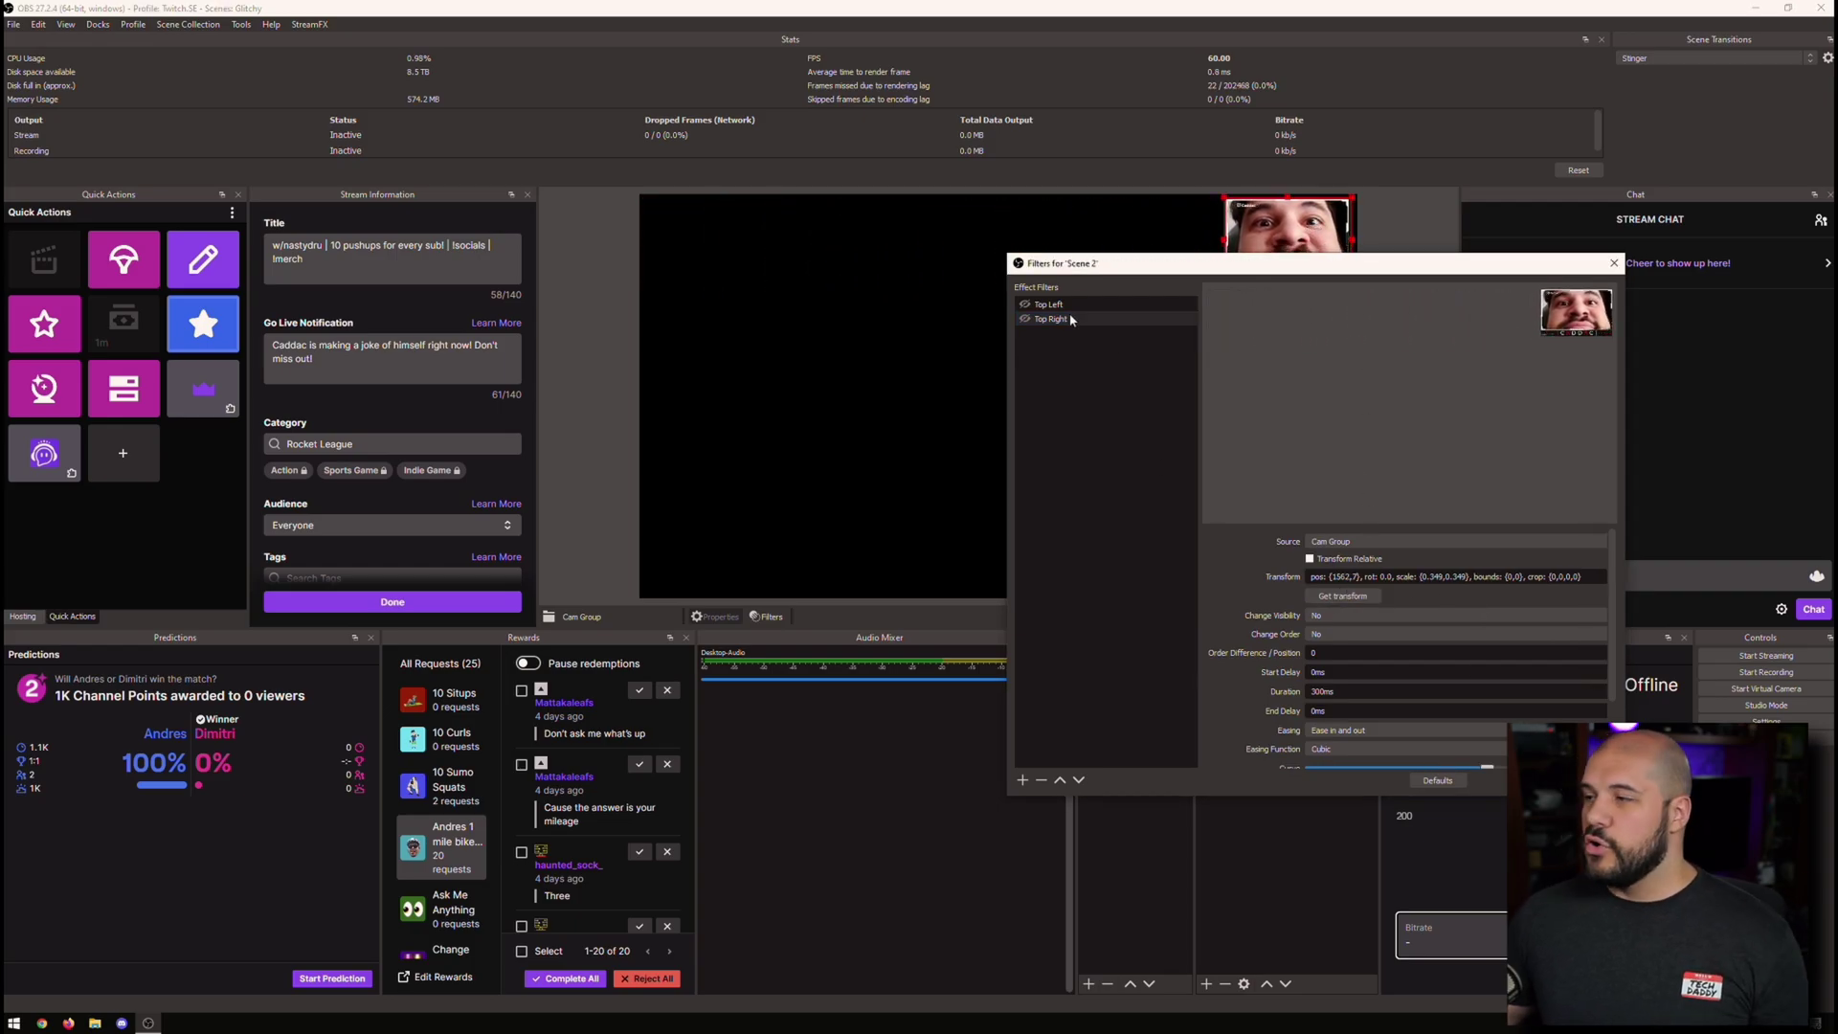
click(1025, 319)
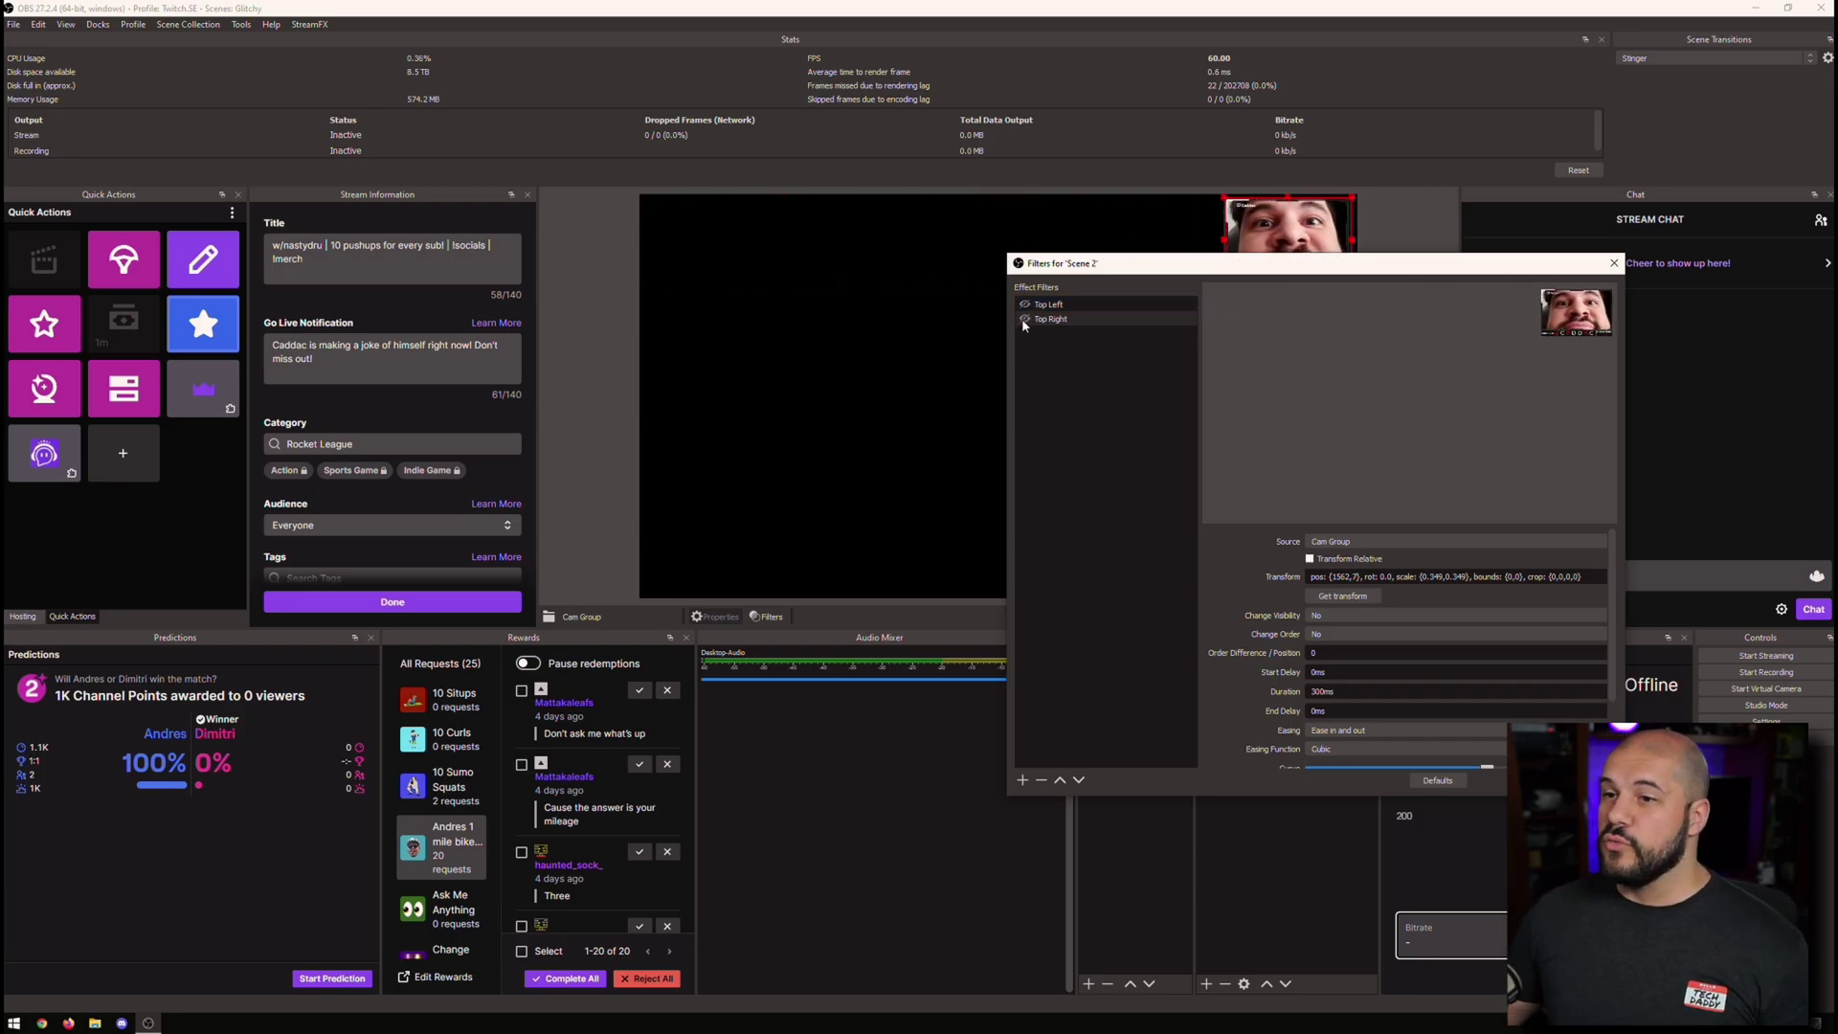
Step: Drag the Cam Group to the canvas centre, then toggle Top Left to test the slide back
drag(1206, 274, 1203, 350)
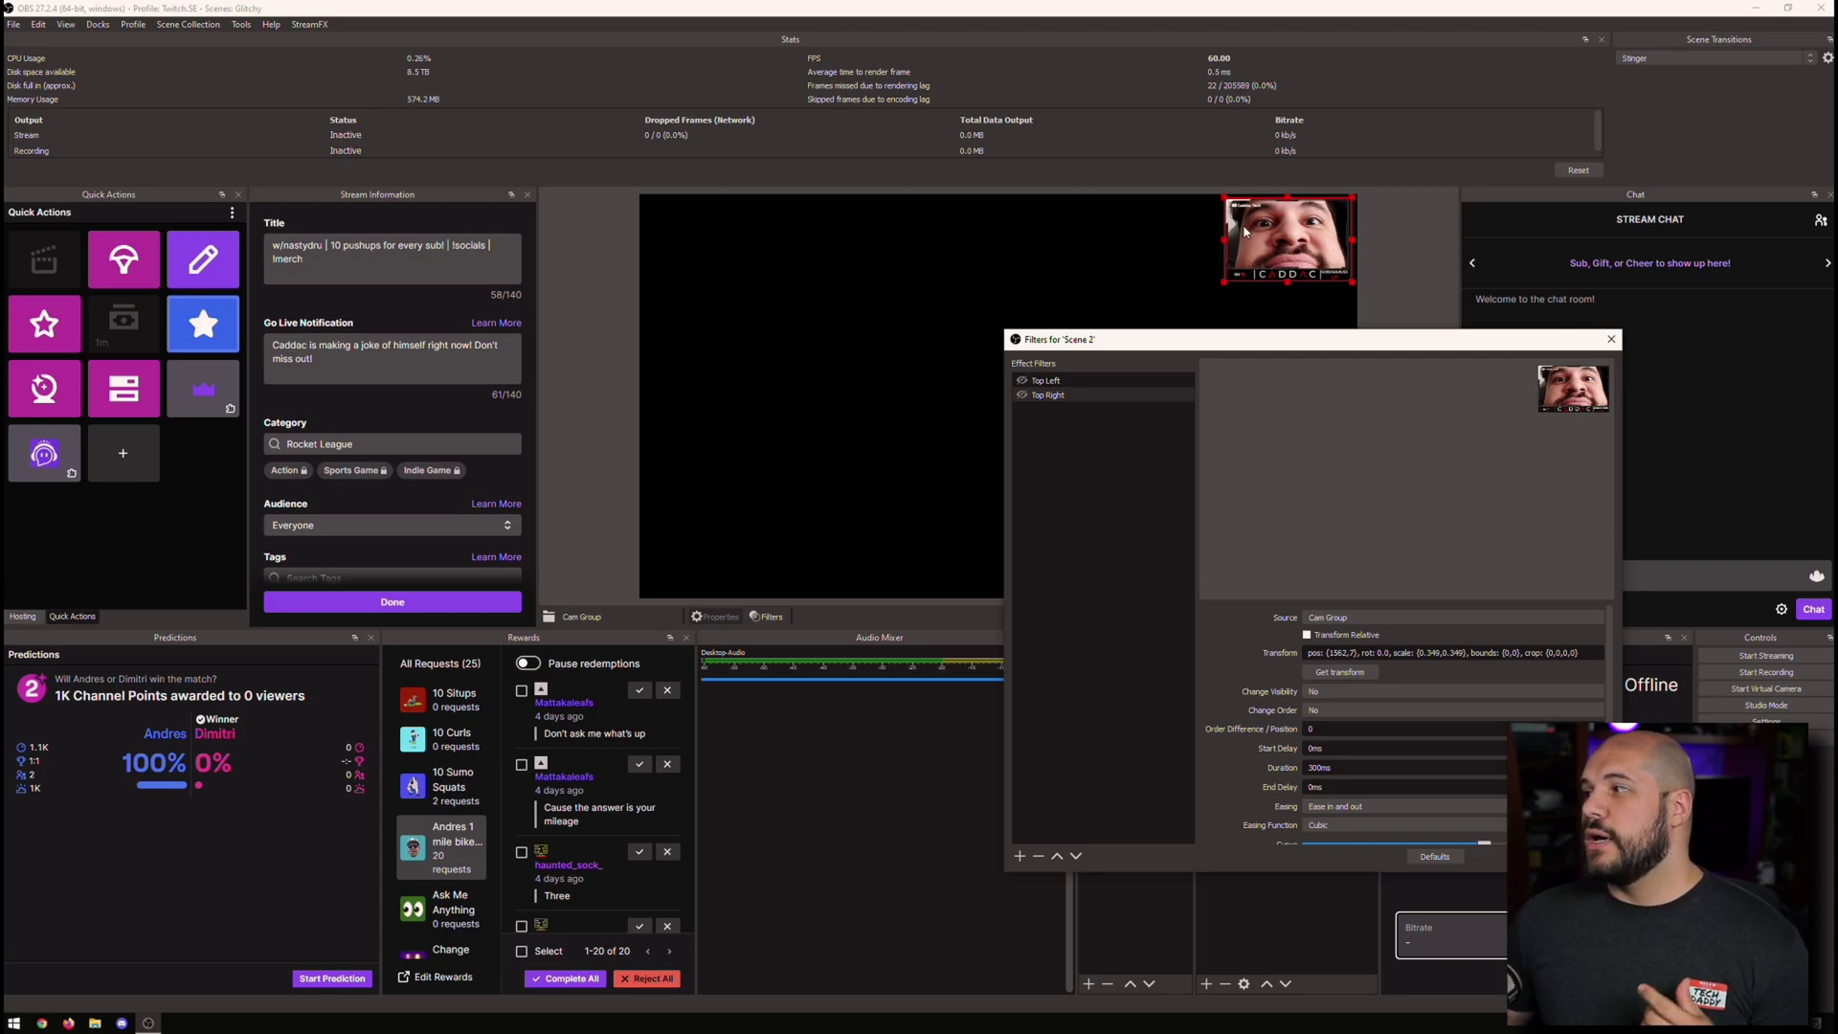
drag(1251, 243, 851, 433)
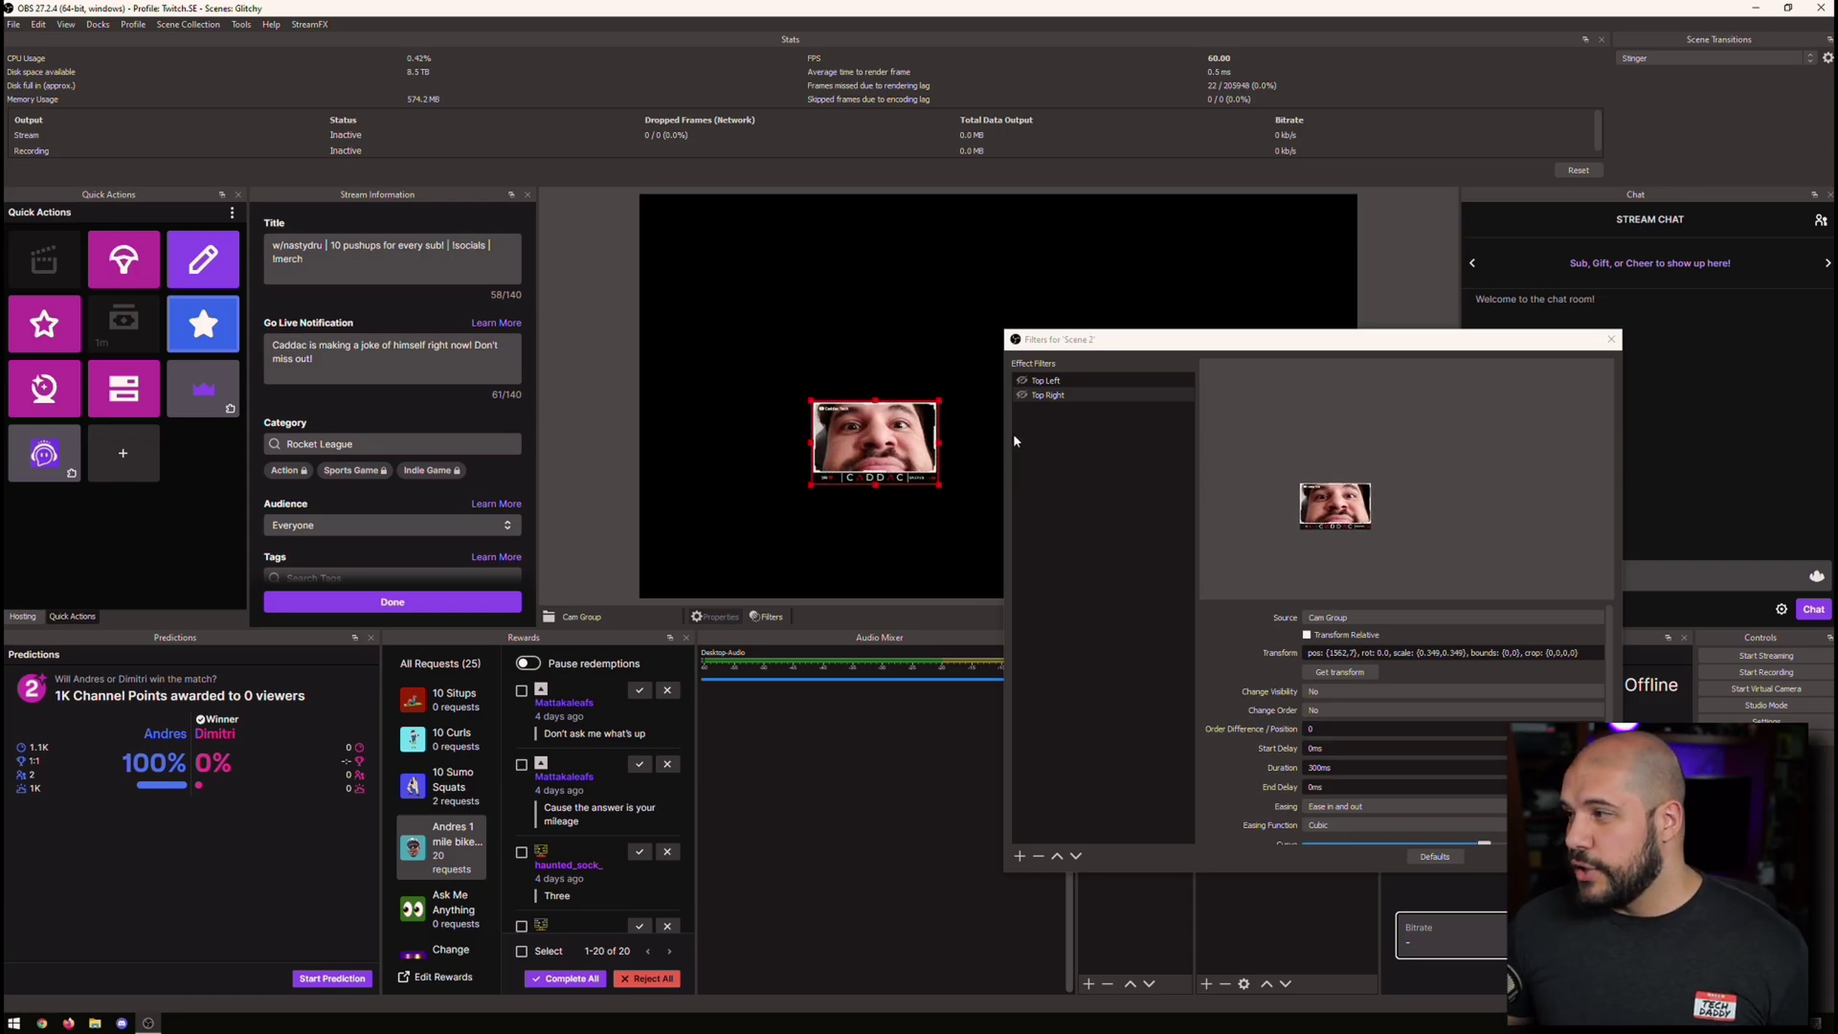
click(1022, 382)
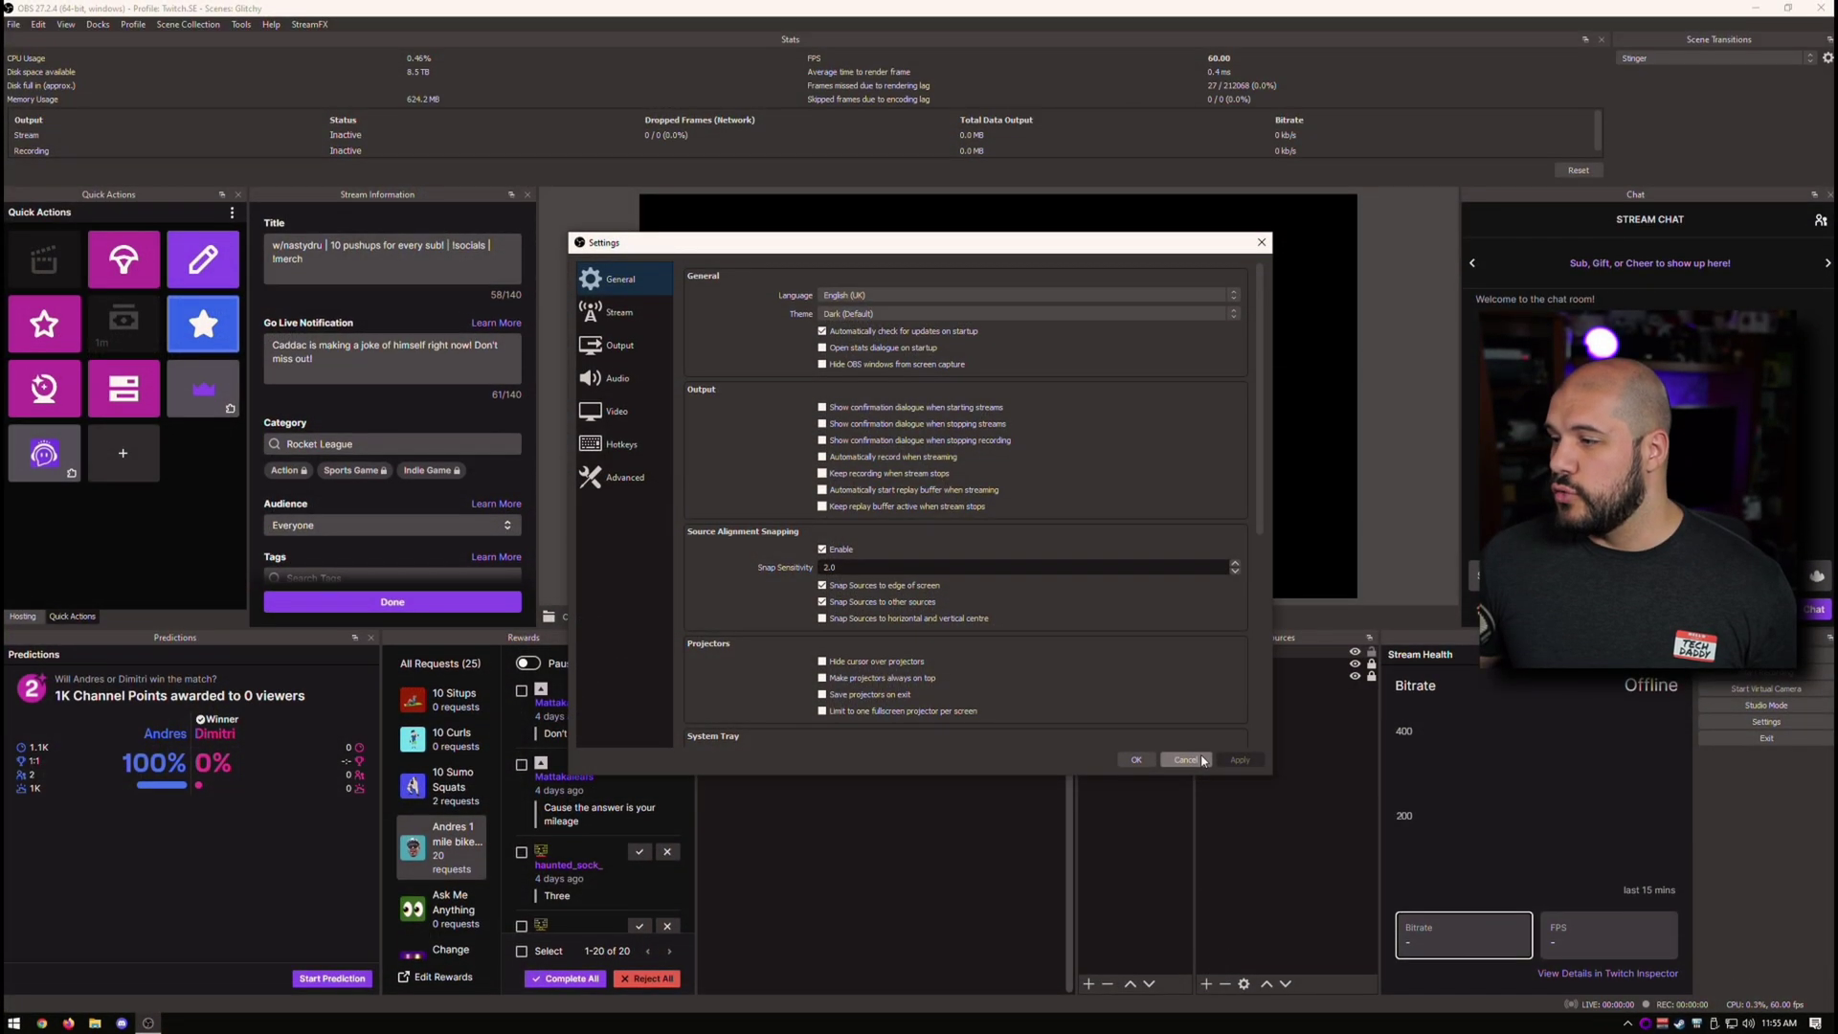
Step: Close Settings and reopen the filters for Scene 2
click(1186, 621)
right_click(1110, 724)
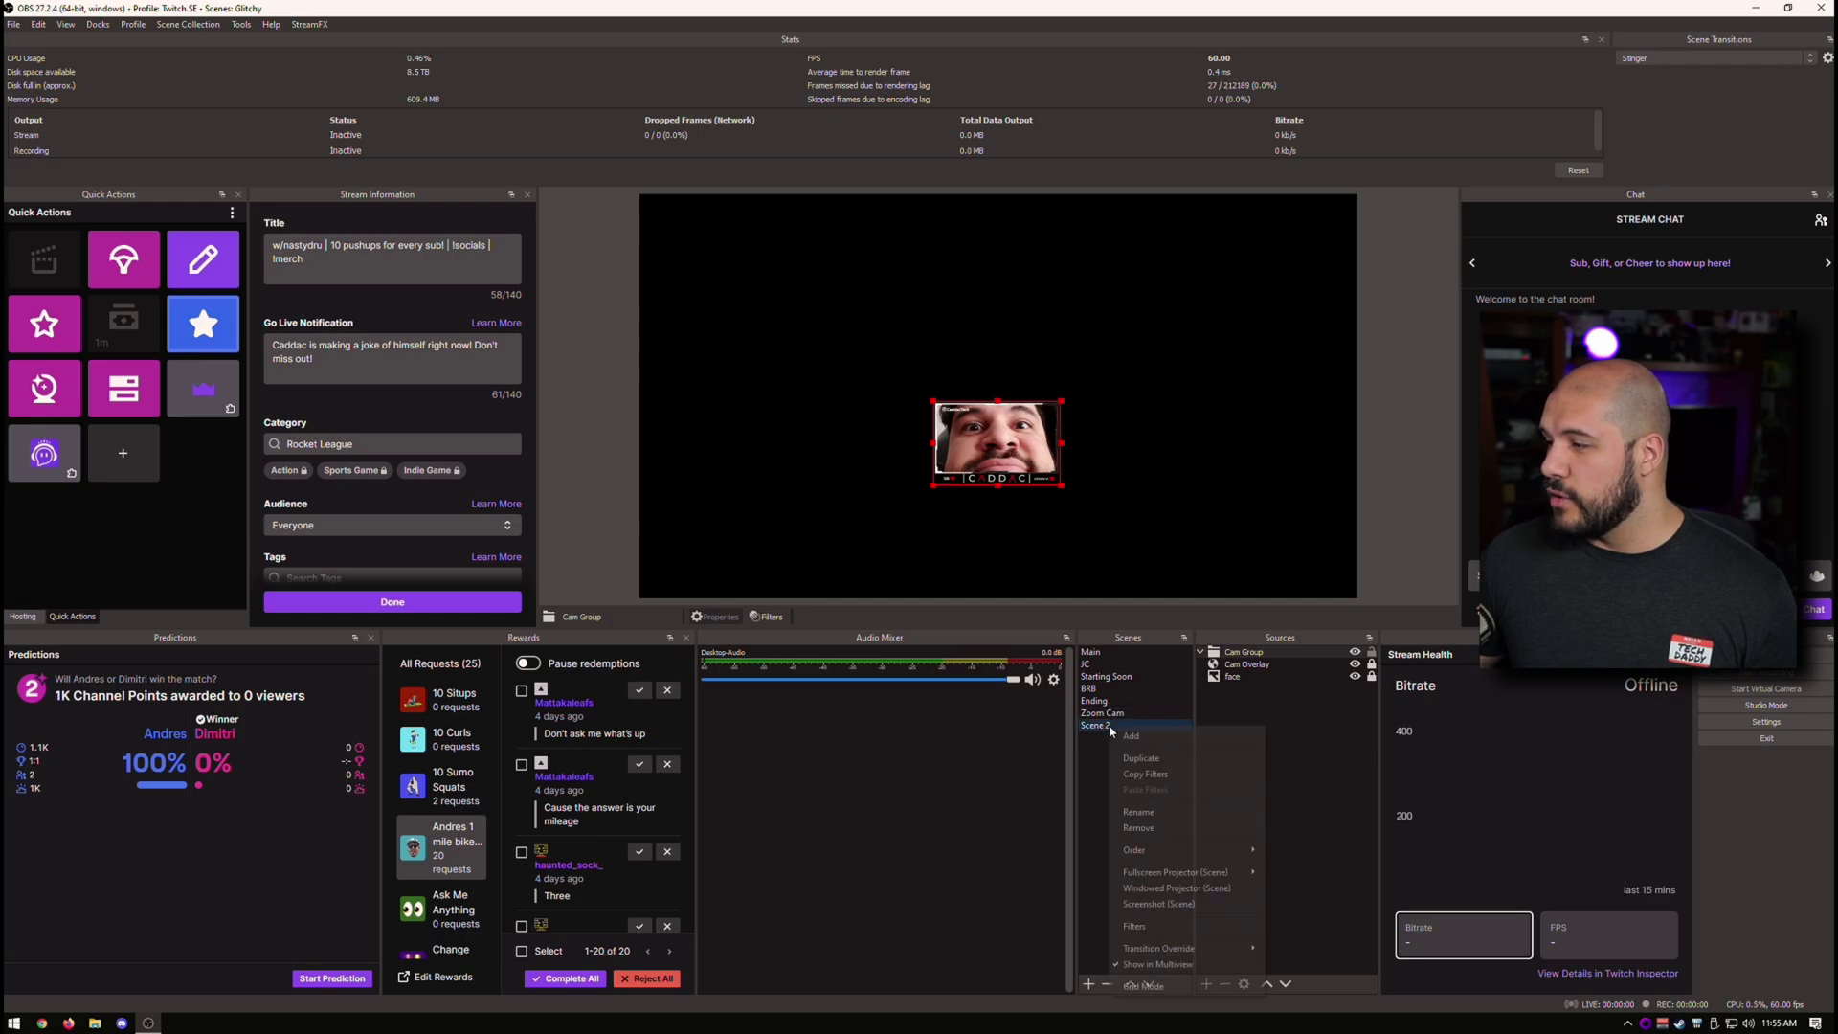
click(1159, 930)
Step: Shrink the filters window toward the upper left and toggle Top Left to slide the cam into the corner
drag(889, 245, 393, 189)
drag(725, 719, 577, 640)
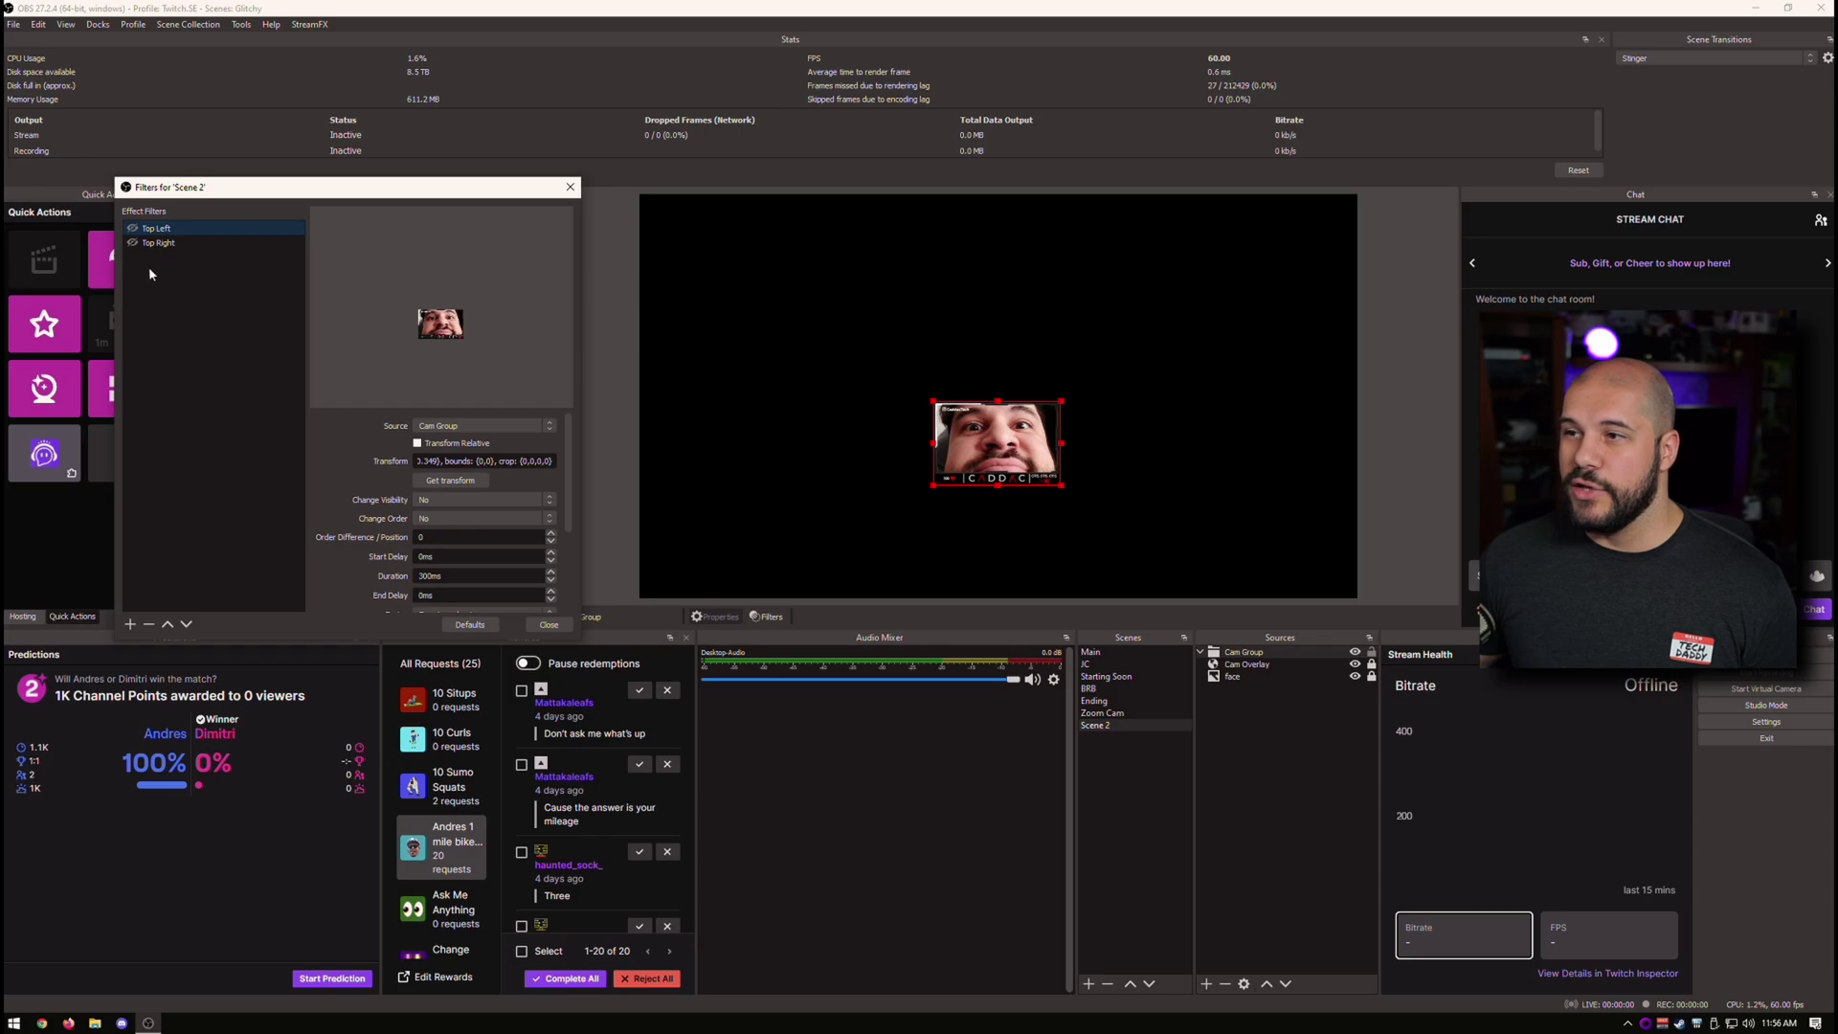
click(133, 242)
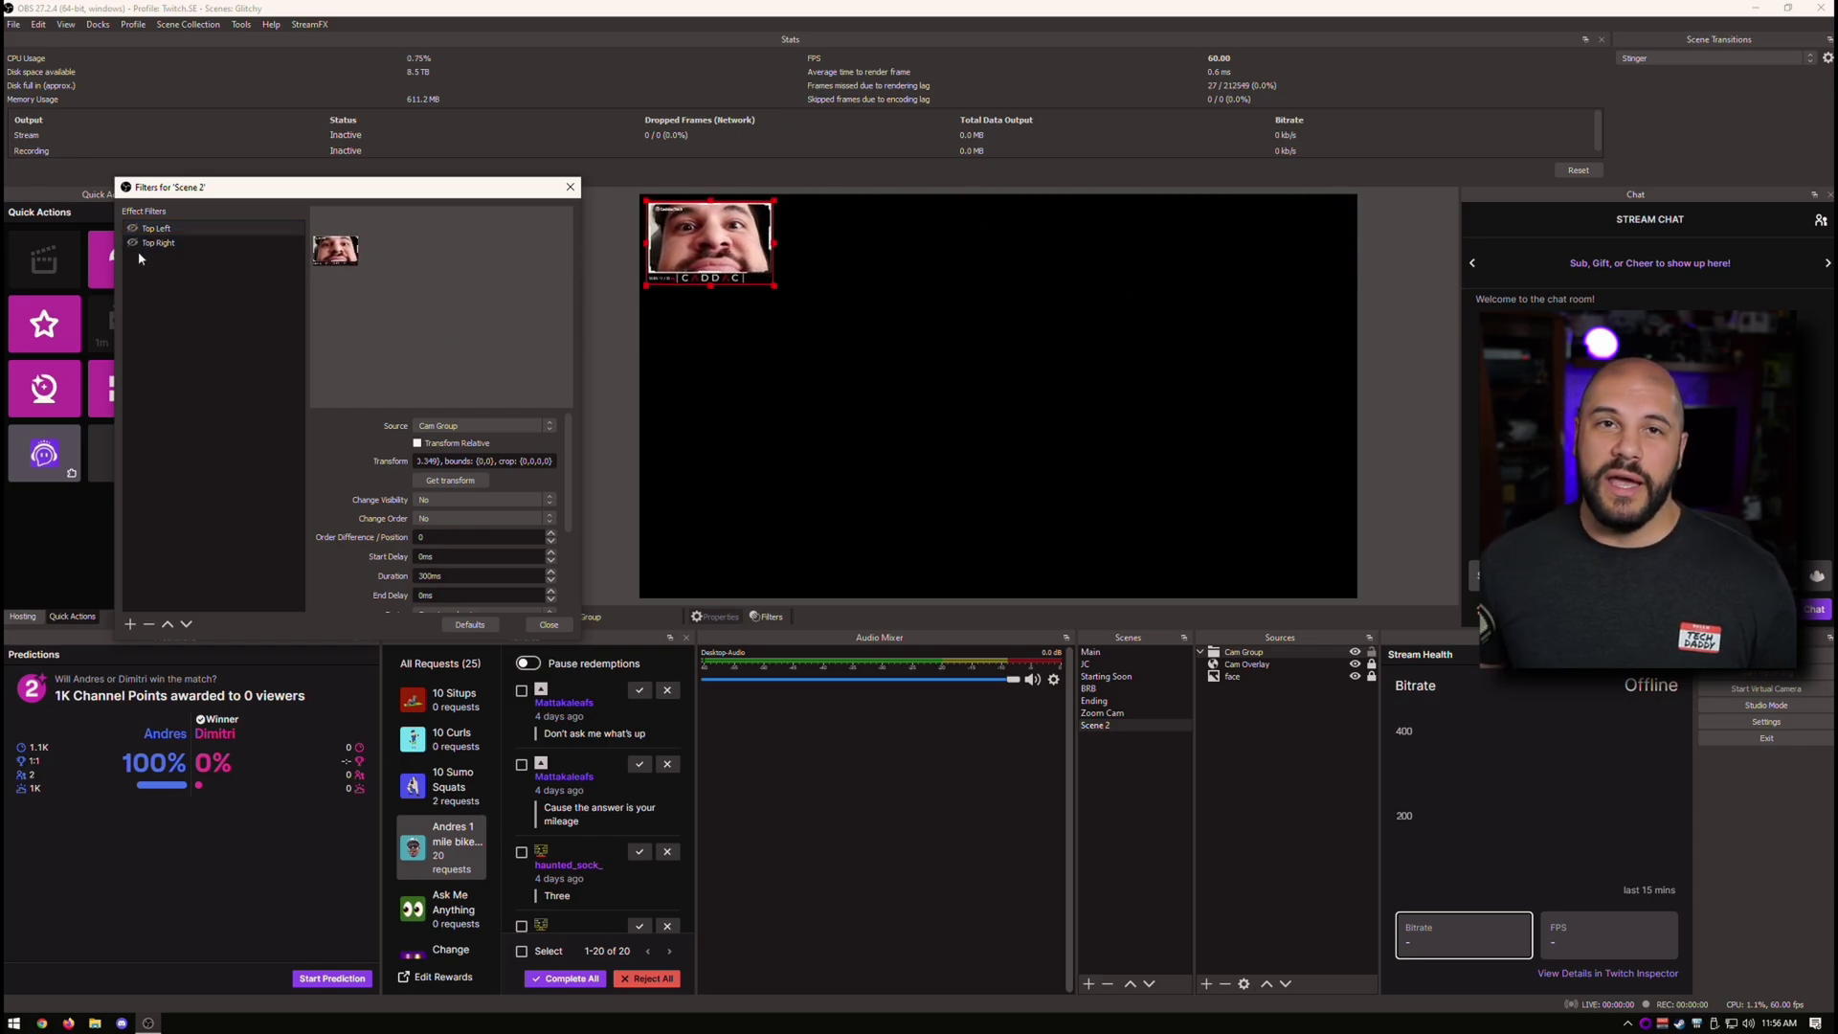